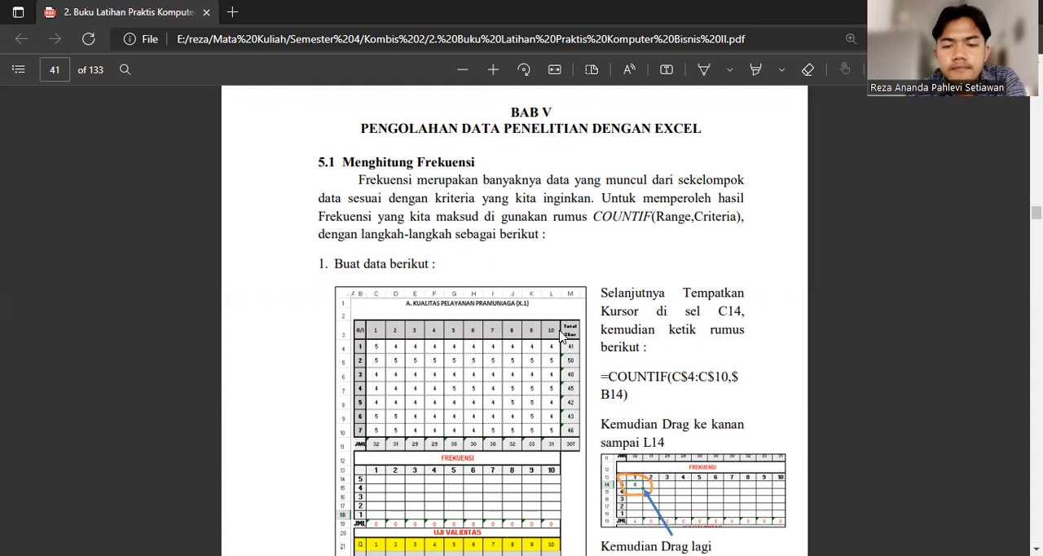
Read the exercise book's pages on COUNTIF frequencies, PEARSON validity testing and converting the validity table to vertical form
scroll(561, 338, "down", 2)
scroll(561, 336, "down", 1)
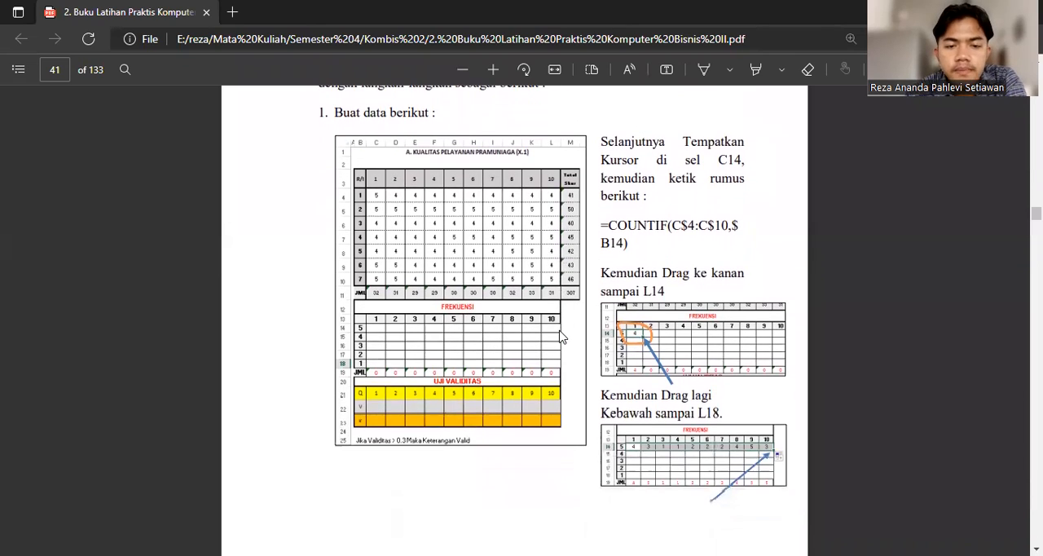
scroll(561, 337, "up", 1)
scroll(560, 336, "down", 15)
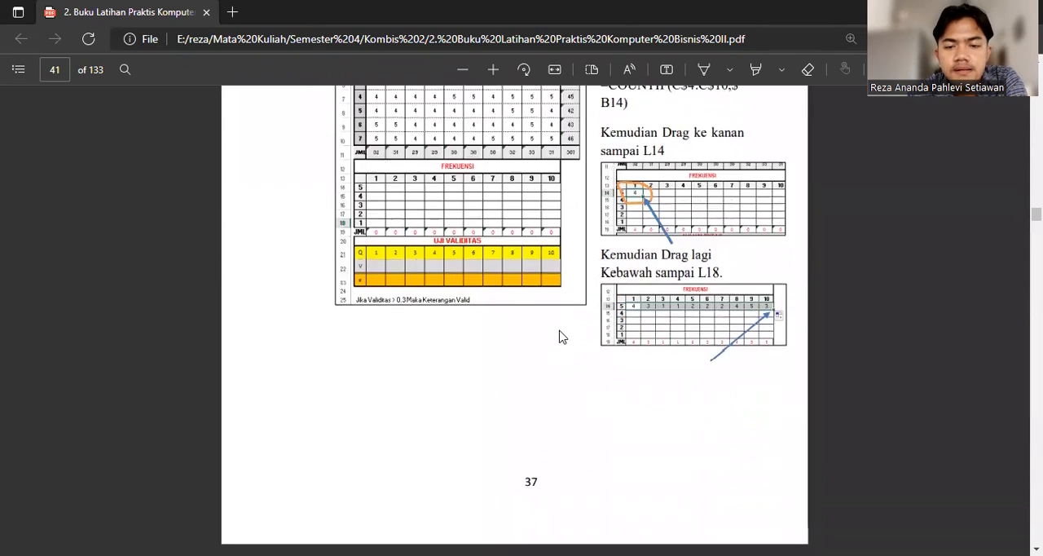
scroll(560, 336, "down", 1)
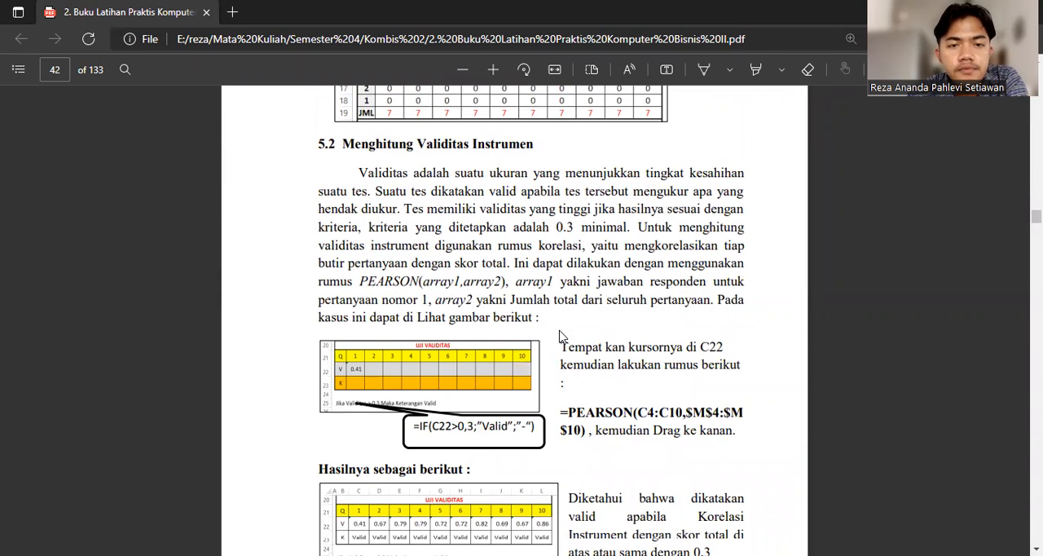
scroll(561, 336, "down", 10)
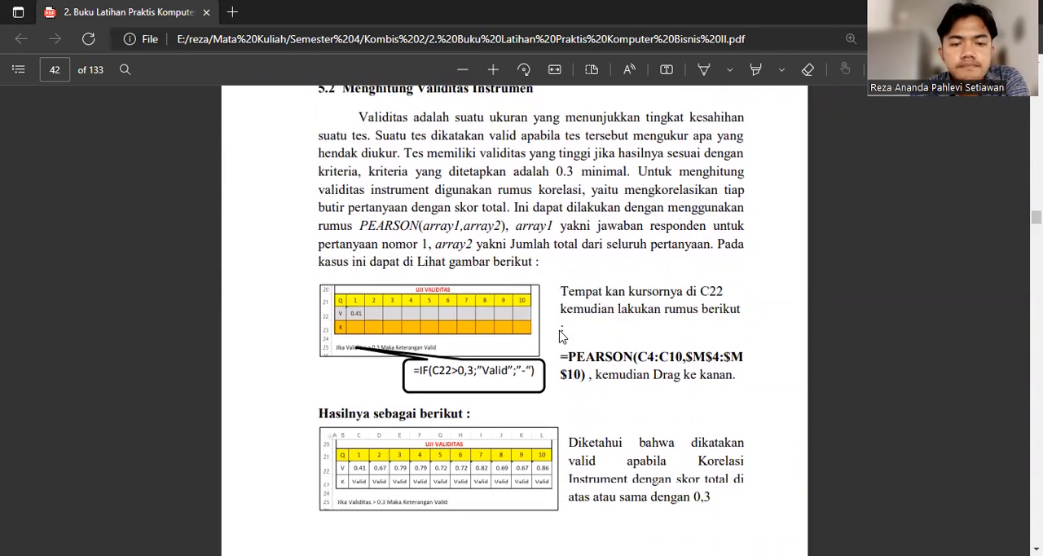
scroll(560, 334, "down", 4)
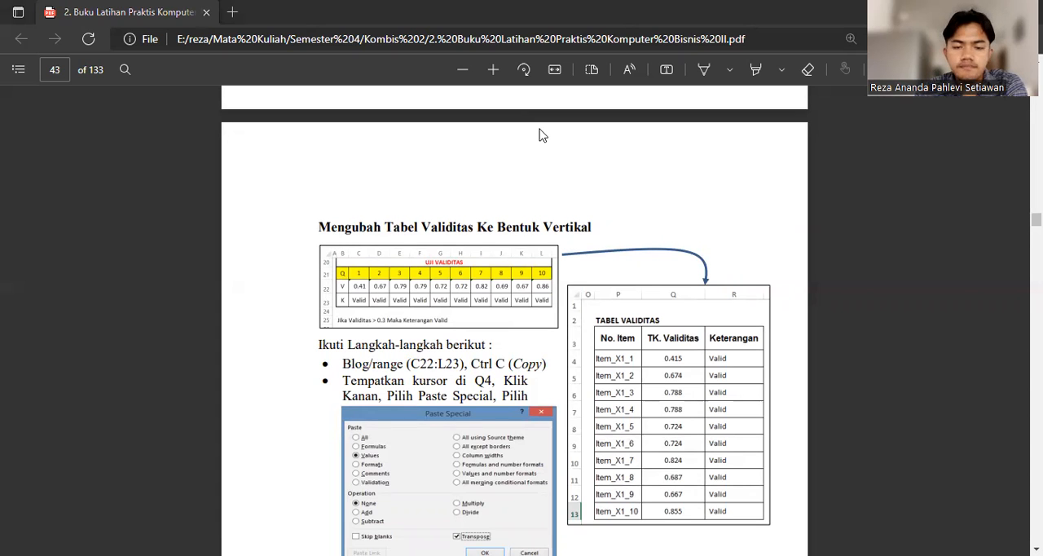
Switch to the Excel workbook Frekuensi dan Uji Validitas and show the Kualitas Pelayanan Pramun X.1 sheet
key("alt+Tab")
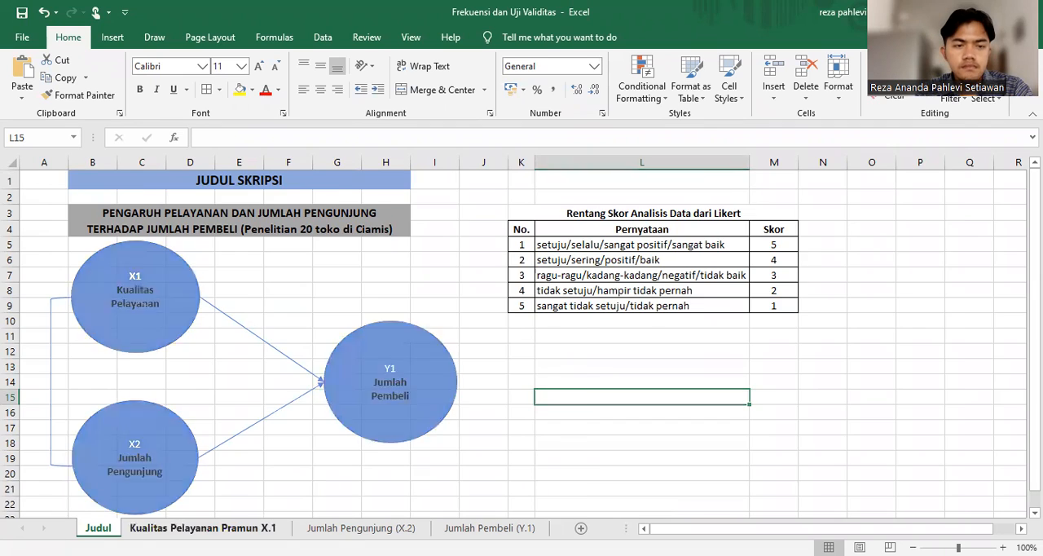
left_click(203, 527)
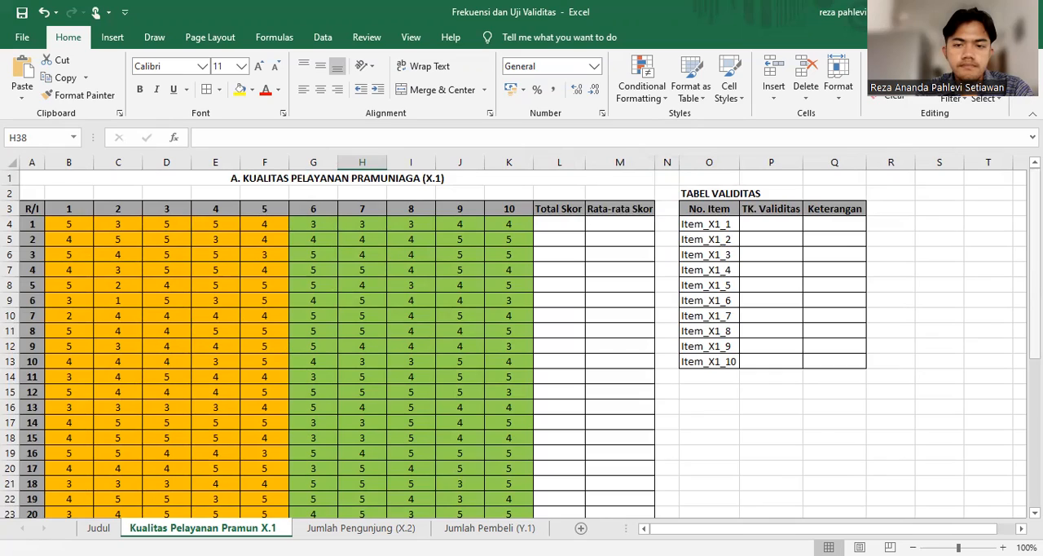
mouse_move(1035, 241)
left_mouse_down()
mouse_move(1035, 387)
mouse_move(1035, 241)
left_mouse_up()
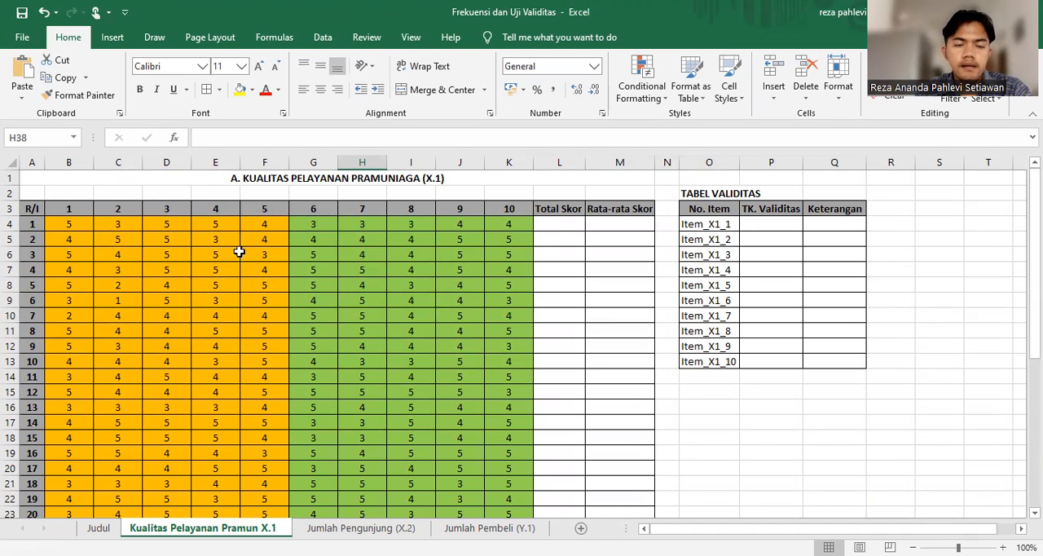
Sum each respondent's ten item scores in the Total Skor column, filling =SUM(B4:K4) from L4 down to L23
left_click(555, 223)
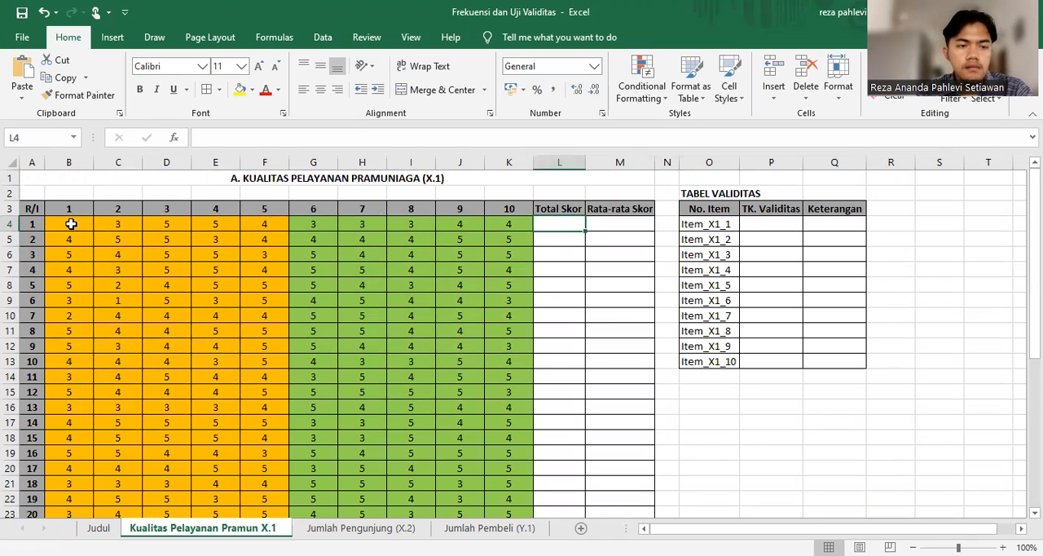
left_click_drag(70, 223, 523, 222)
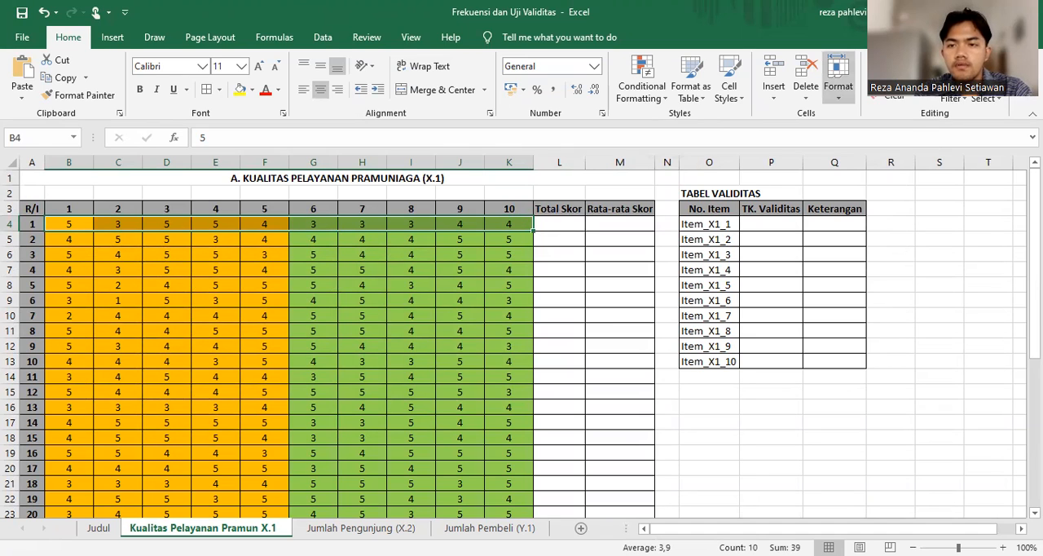
left_click(889, 62)
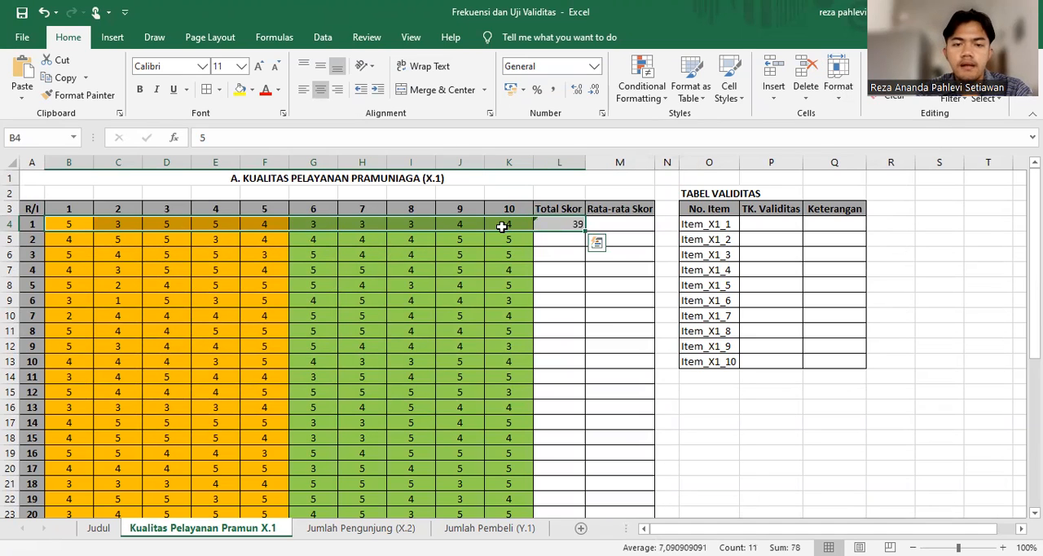
left_click(553, 225)
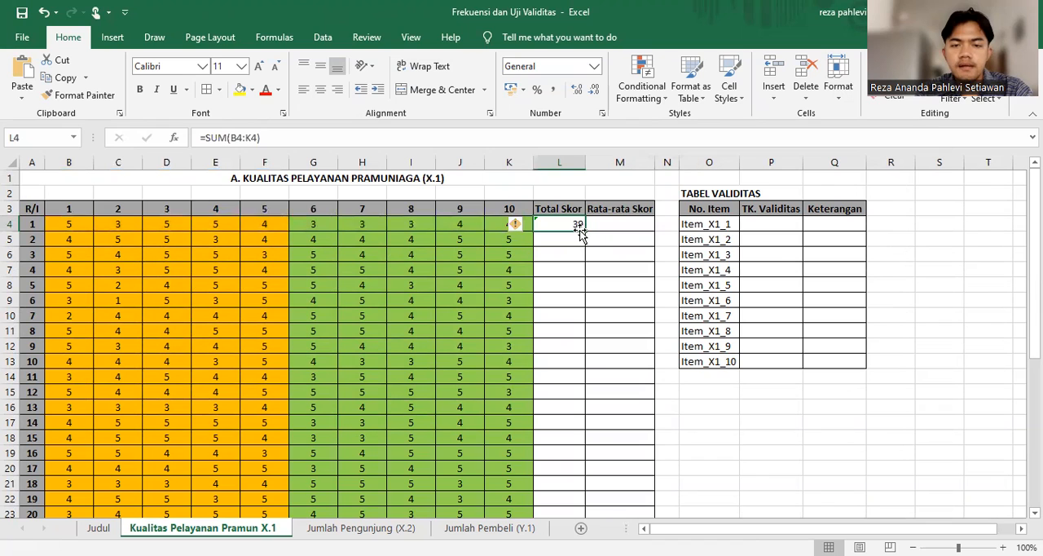
left_click_drag(584, 229, 588, 469)
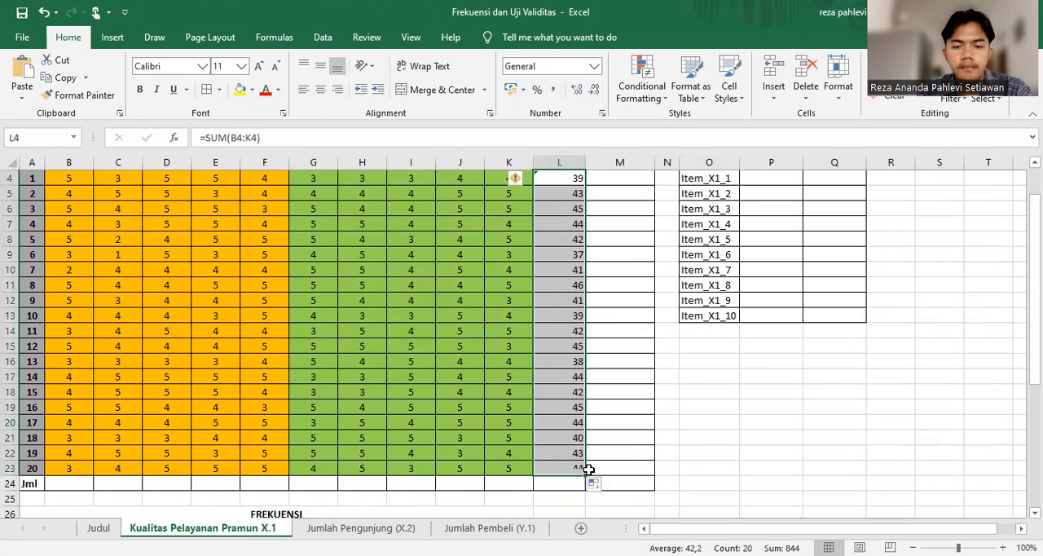
left_click(768, 469)
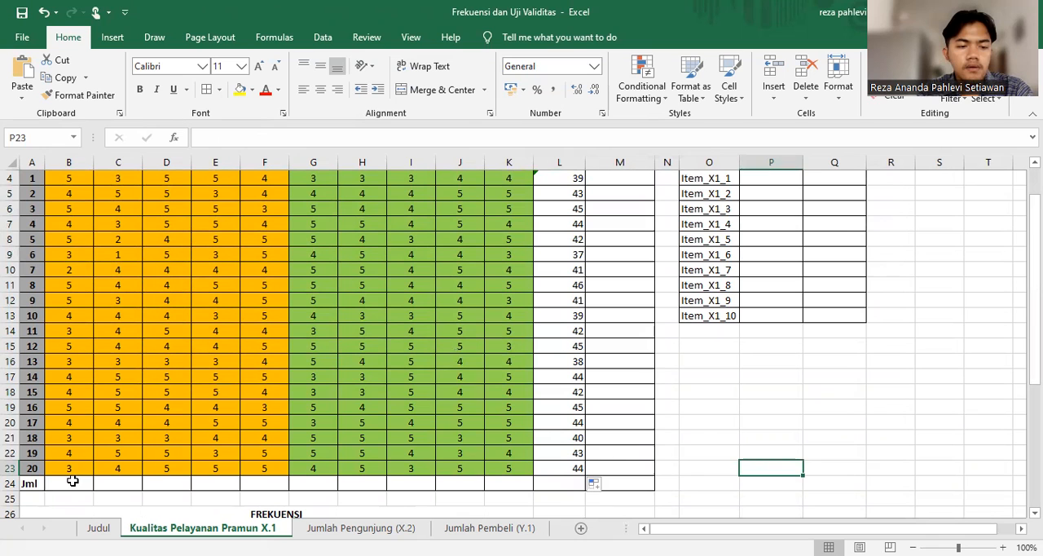
Total every item column and Total Skor in the Jml row, filling =SUM(B4:B23) from B24 across to L24
scroll(89, 418, "up", 1)
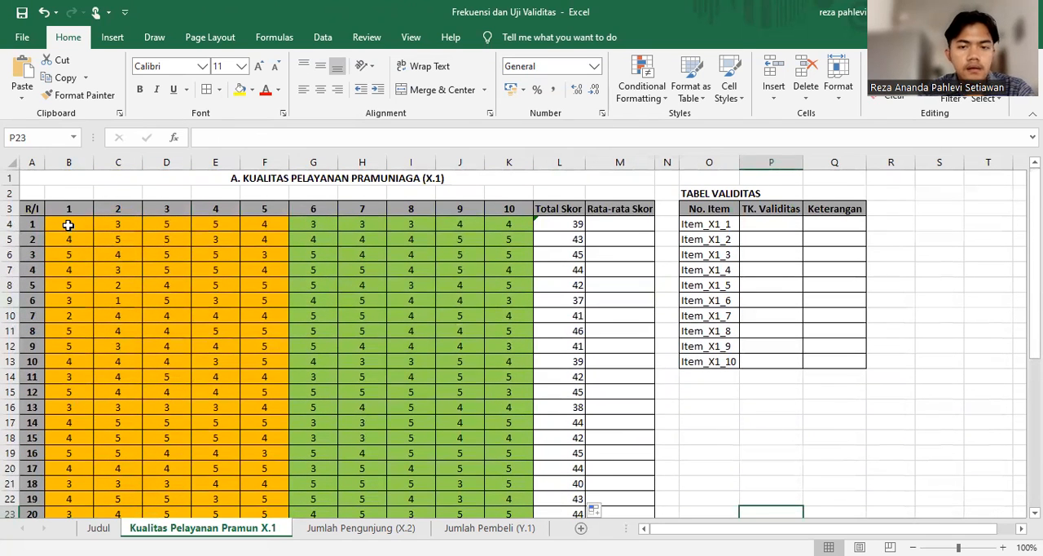
left_click_drag(69, 225, 87, 483)
left_click(897, 61)
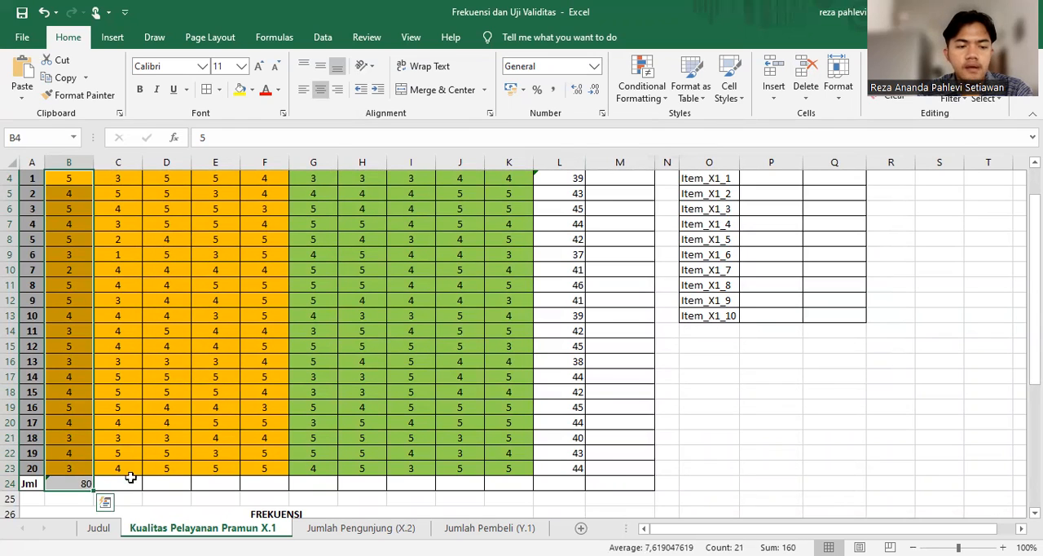
left_click(85, 482)
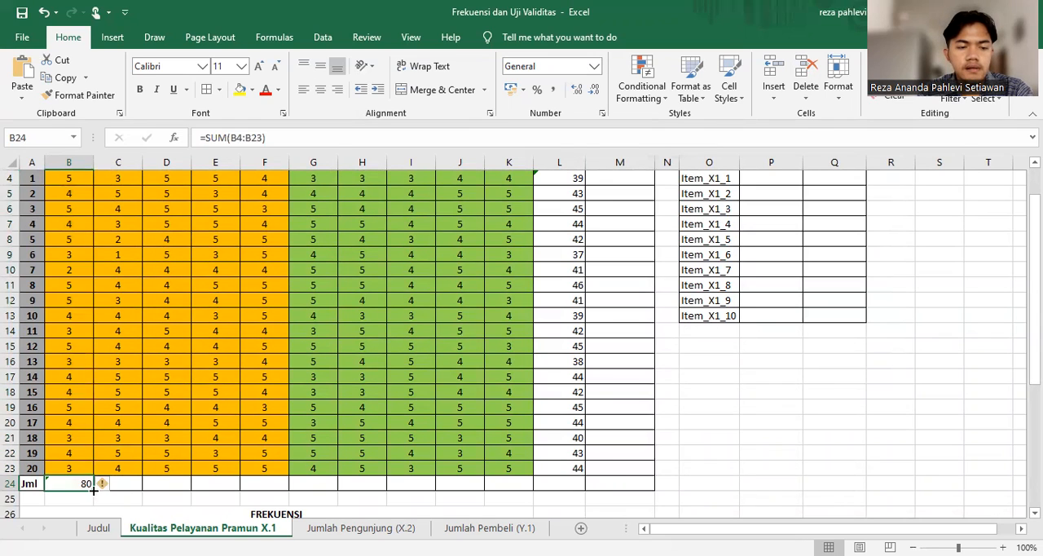
left_click_drag(94, 489, 595, 482)
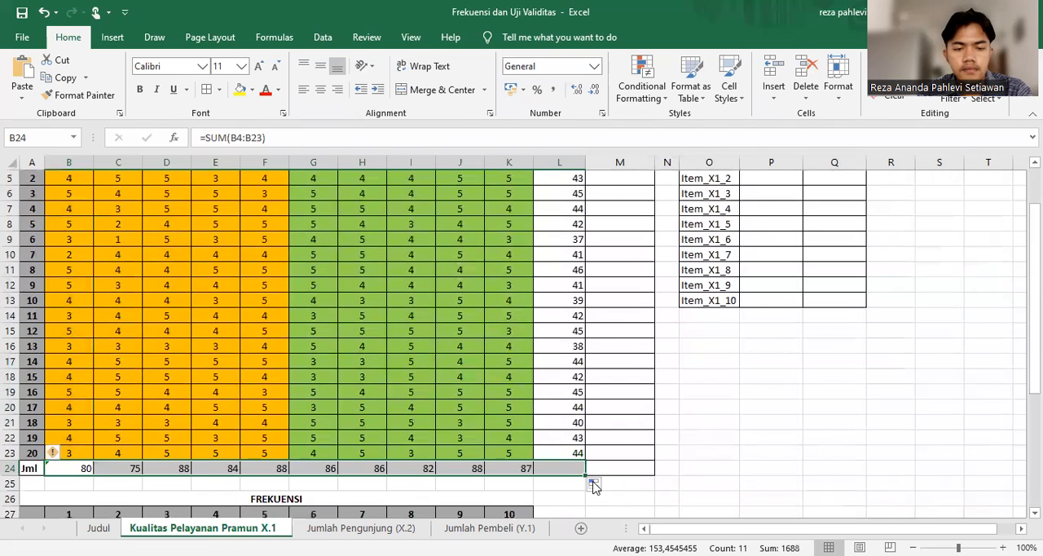
left_click(750, 438)
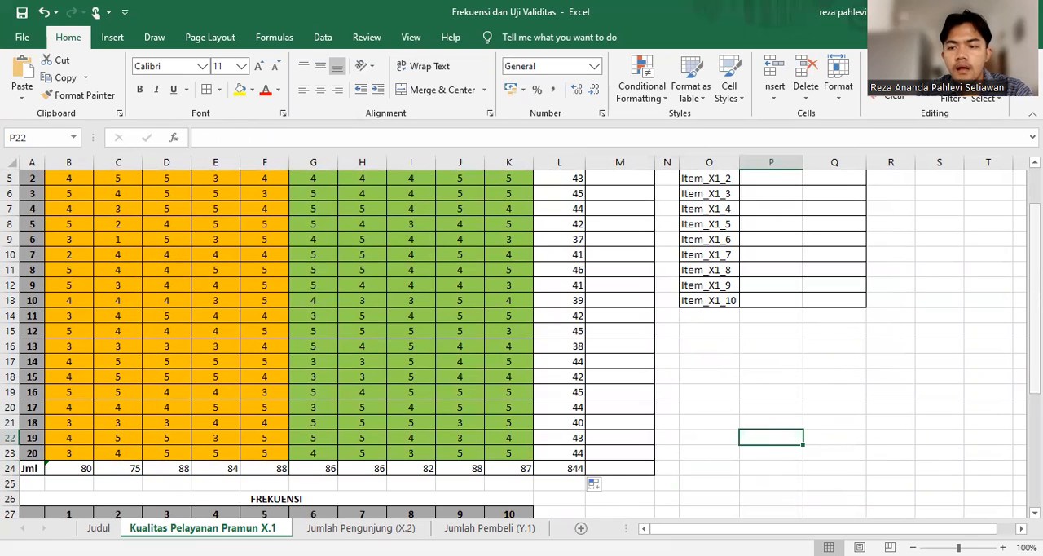
Calculate the Rata-rata Skor column with =L4/10 in M4 and fill the formula down to M24
left_click_drag(1035, 305, 1035, 270)
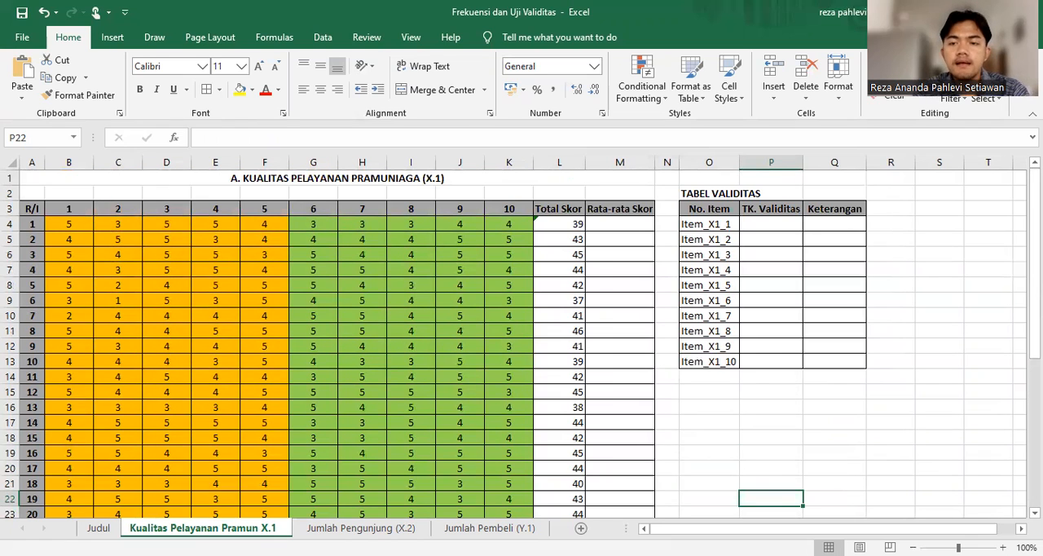
left_click(615, 225)
type("=")
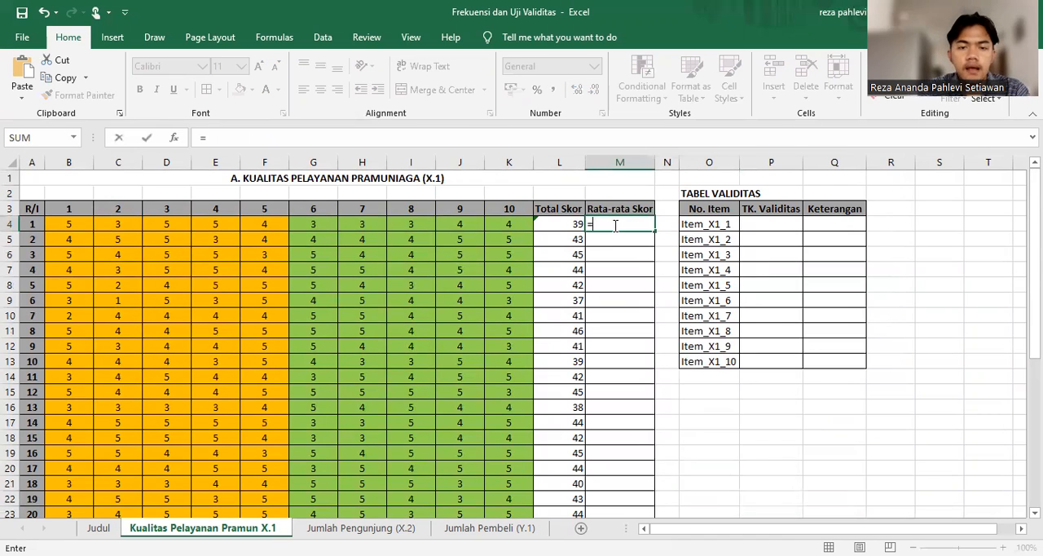
left_click(568, 224)
type("/")
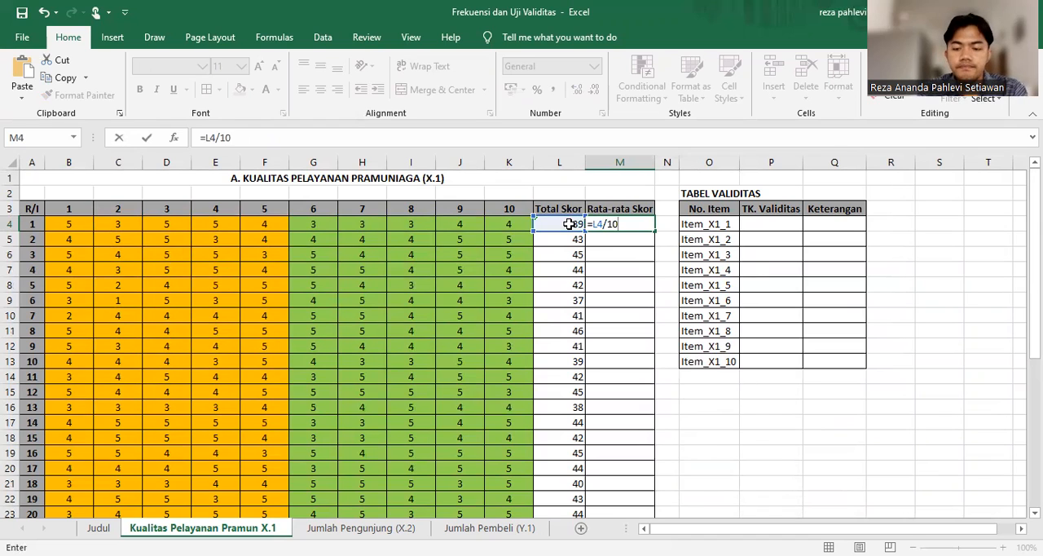
type("10")
key("Return")
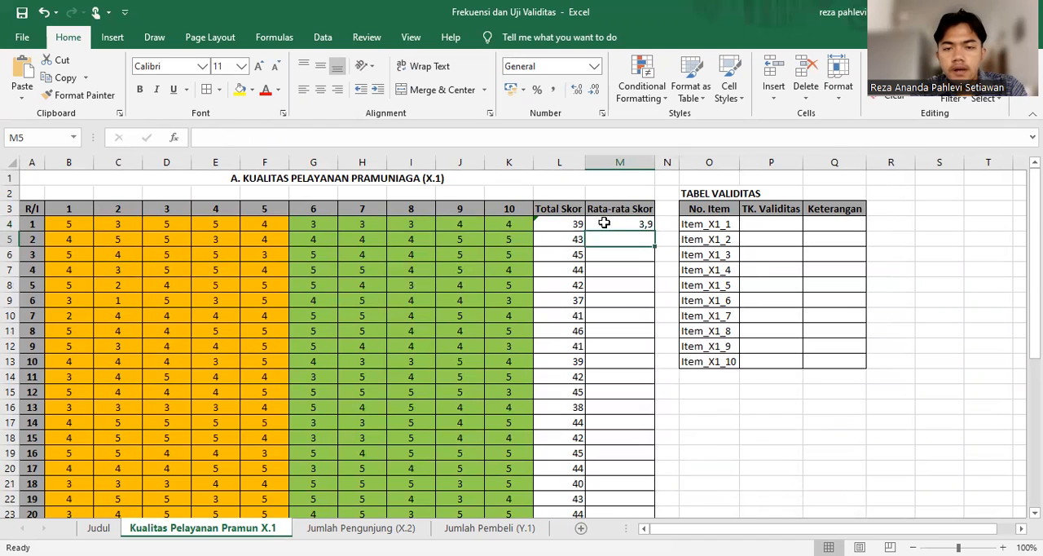
left_click(604, 222)
left_click_drag(654, 232, 671, 491)
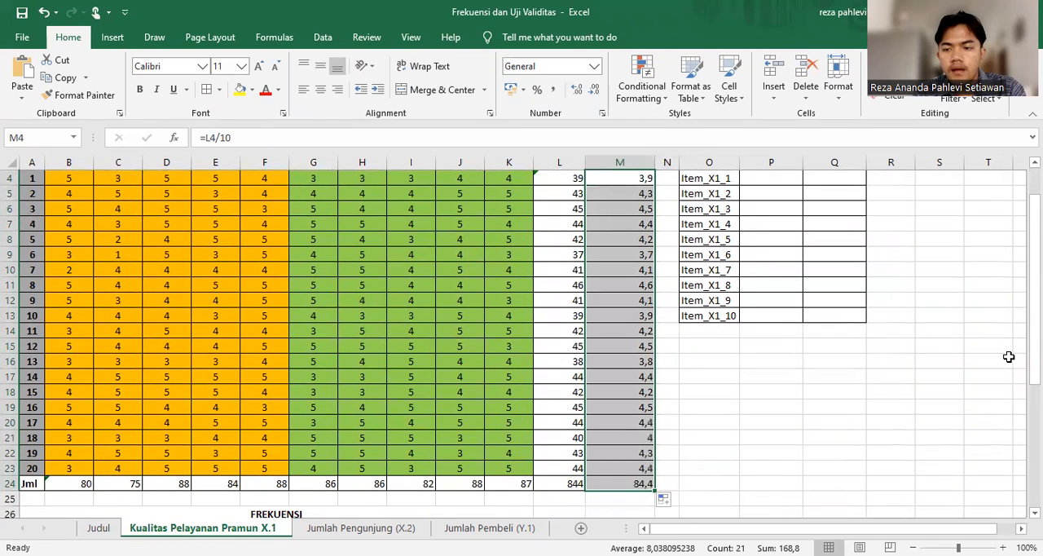
scroll(1033, 277, "up", 1)
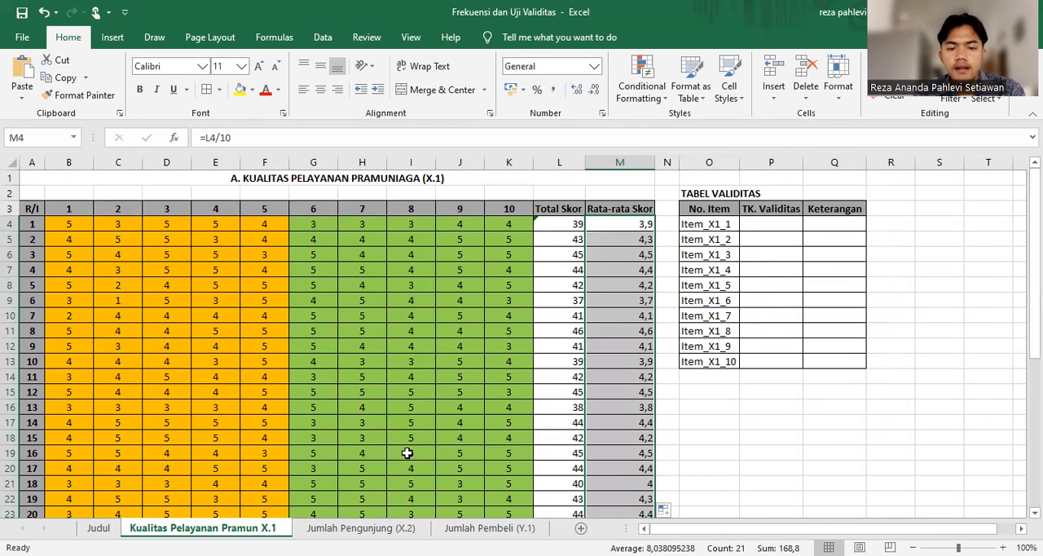
On the Jumlah Pengunjung (X.2) sheet, fill Total Skor with =SUM(B4:K4) from L4 down to the Jml row, L24
left_click(361, 528)
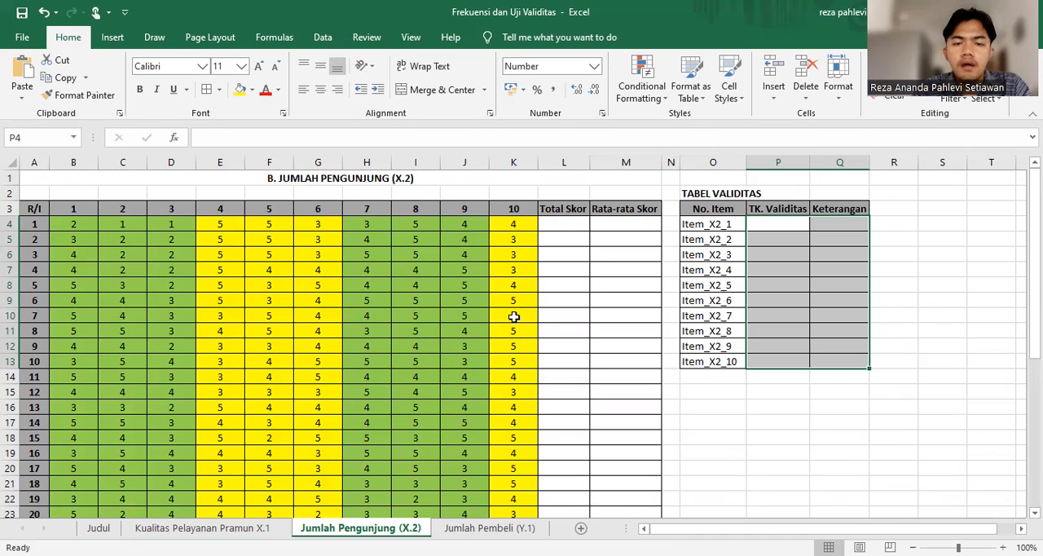
left_click(554, 229)
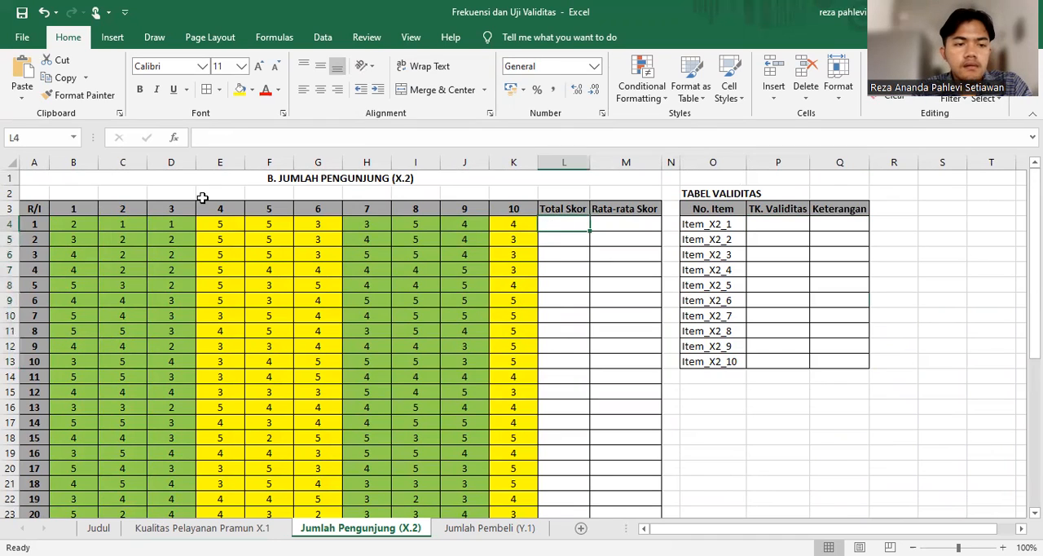
left_click(84, 223)
left_click_drag(84, 223, 544, 224)
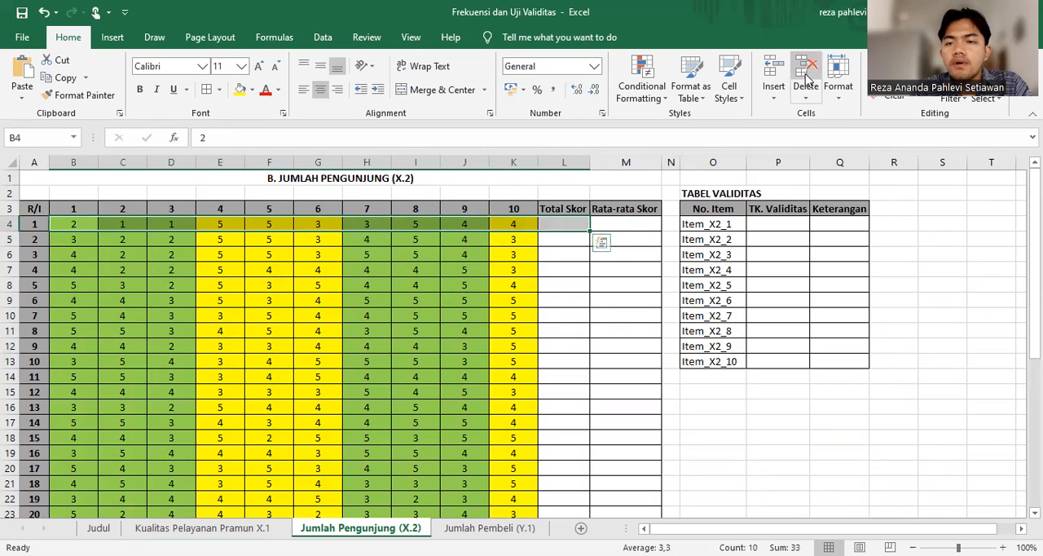
key("alt+equal")
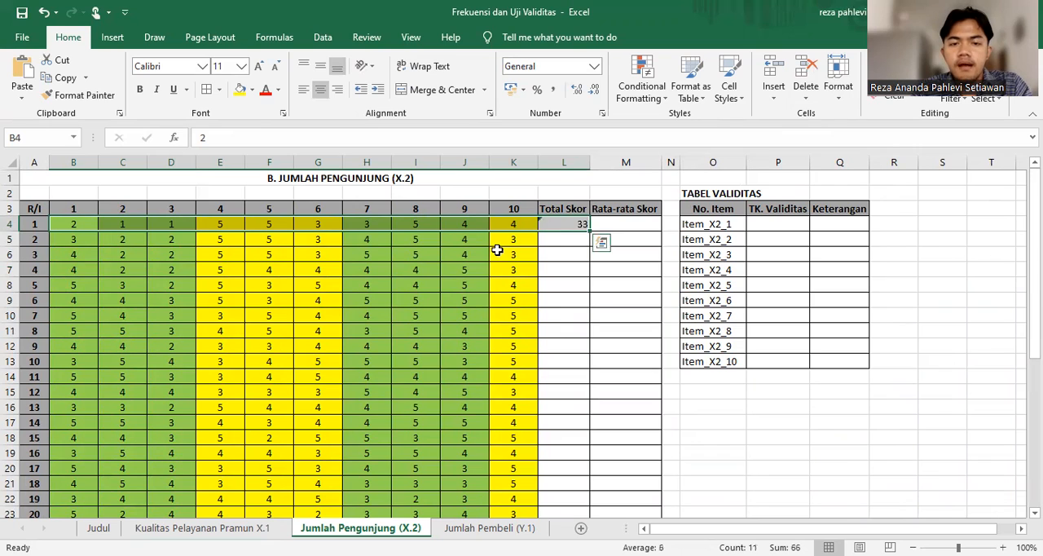
left_click(582, 228)
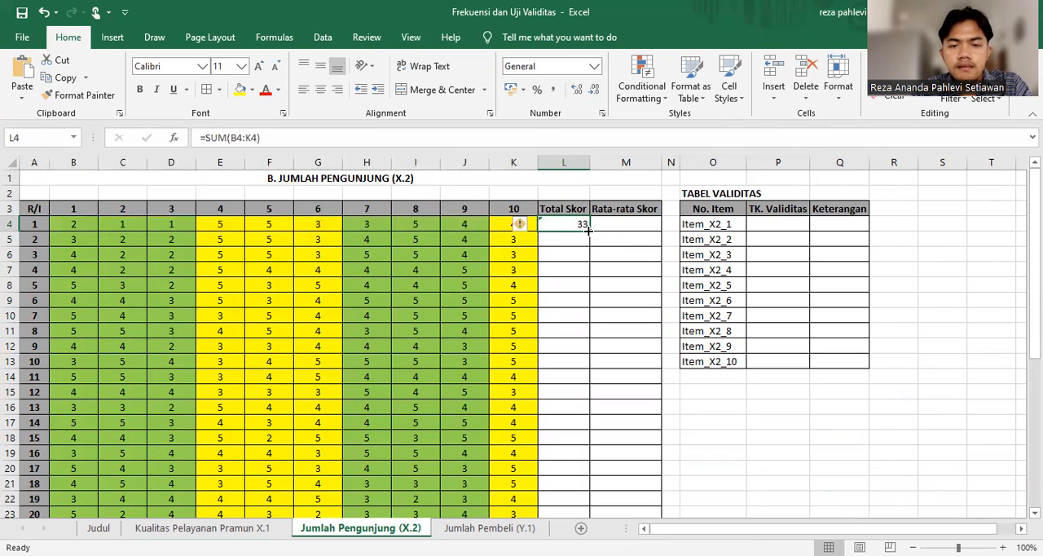
left_click_drag(588, 228, 590, 490)
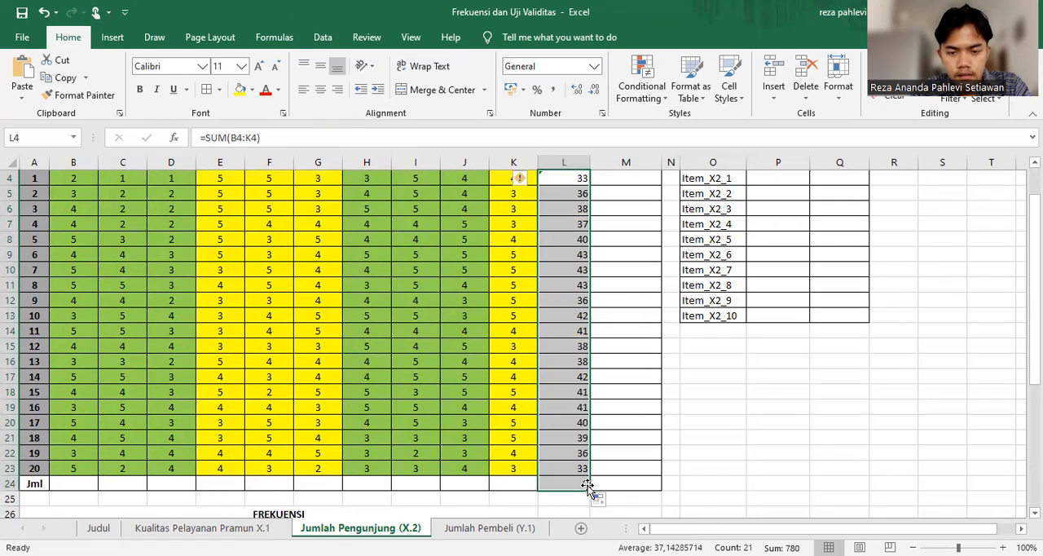
left_click(667, 448)
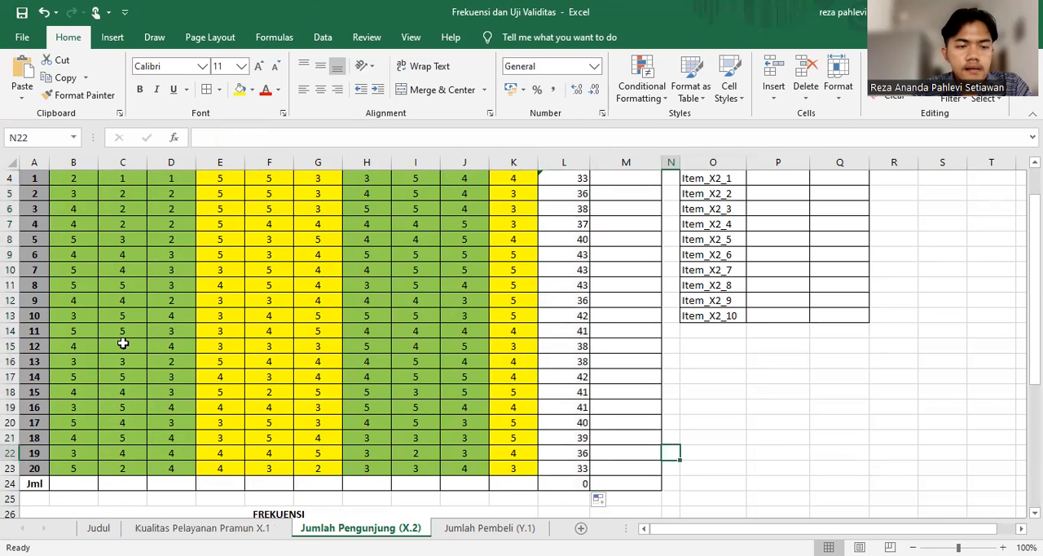
Total every item column and Total Skor in the X.2 sheet's Jml row, filling =SUM(B4:B23) from B24 across to L24
scroll(87, 224, "up", 1)
left_click_drag(86, 223, 83, 515)
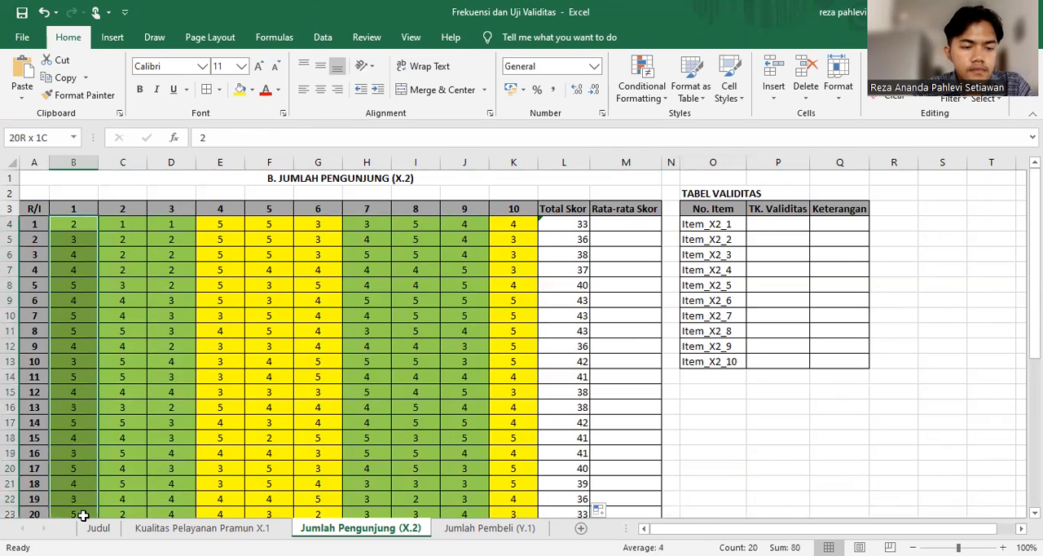
scroll(83, 510, "down", 1)
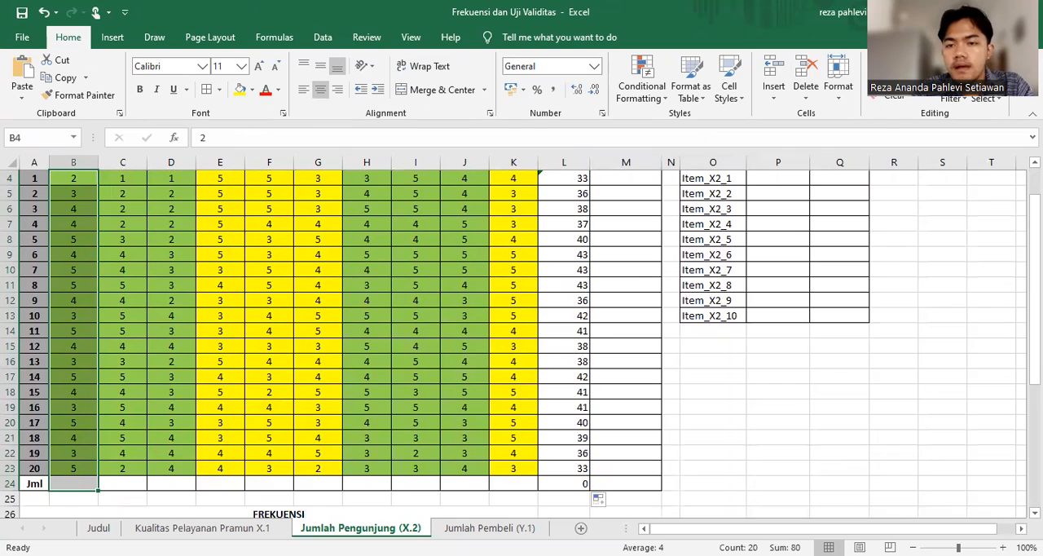
key("alt+equal")
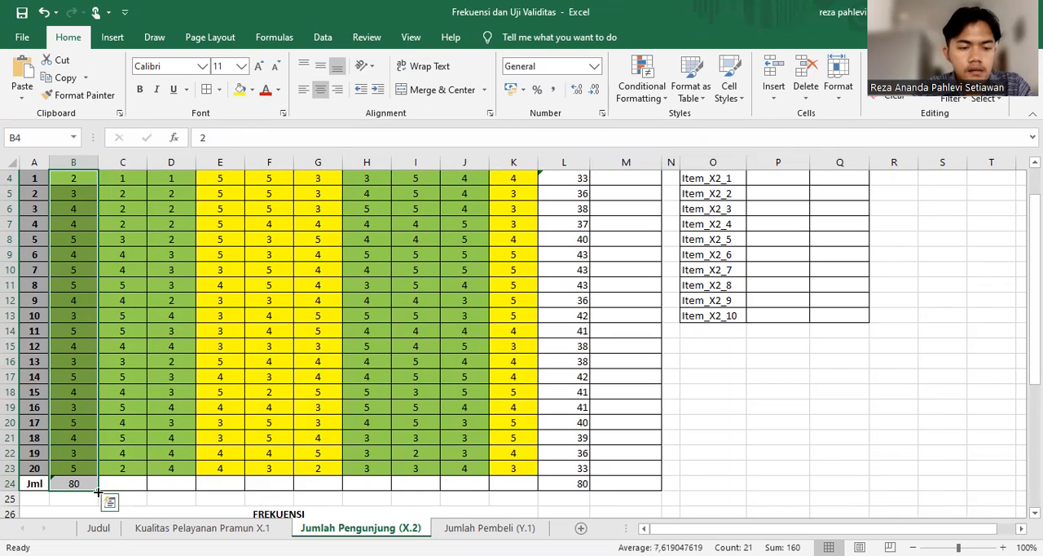
left_click_drag(98, 490, 571, 484)
left_click(96, 487)
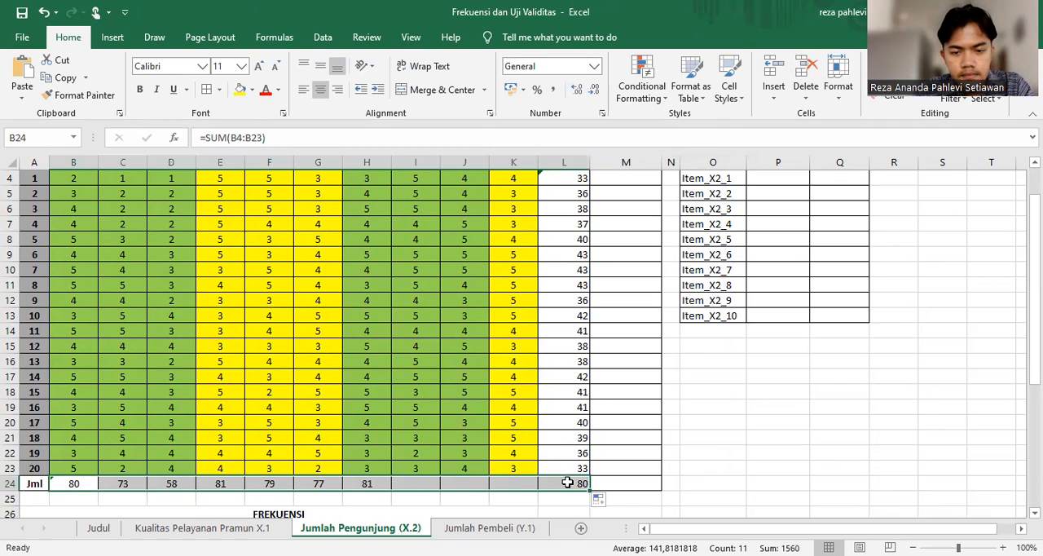
left_click(777, 436)
Centre the Total Skor values in L4:L24 horizontally
scroll(777, 436, "up", 1)
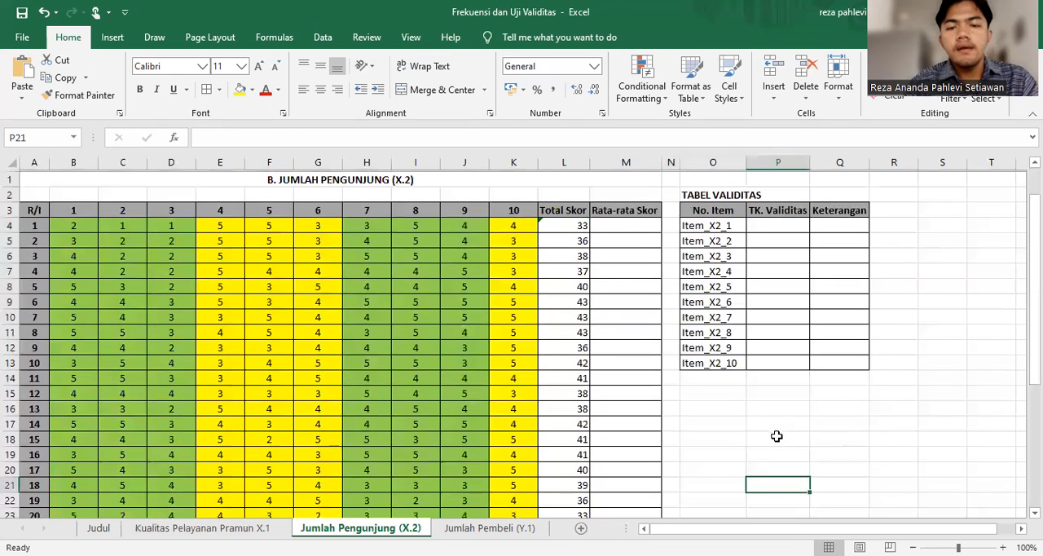
left_click_drag(559, 223, 562, 471)
left_click(320, 89)
left_click(671, 385)
scroll(671, 385, "up", 1)
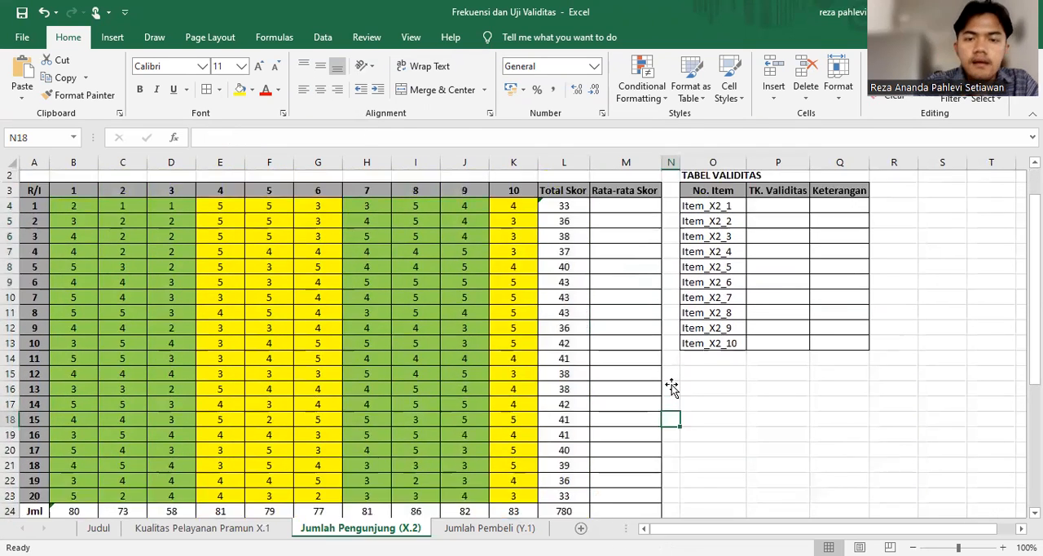
Calculate the X.2 sheet's Rata-rata Skor with =L4/10 in M4 and fill the formula down to M24
left_click(617, 223)
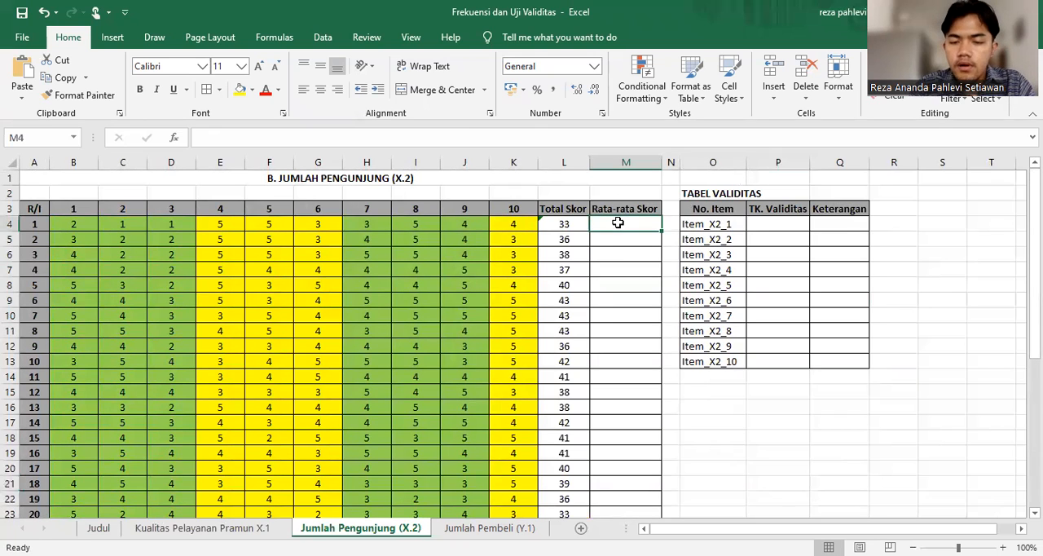
type("=")
left_click(574, 222)
type("/")
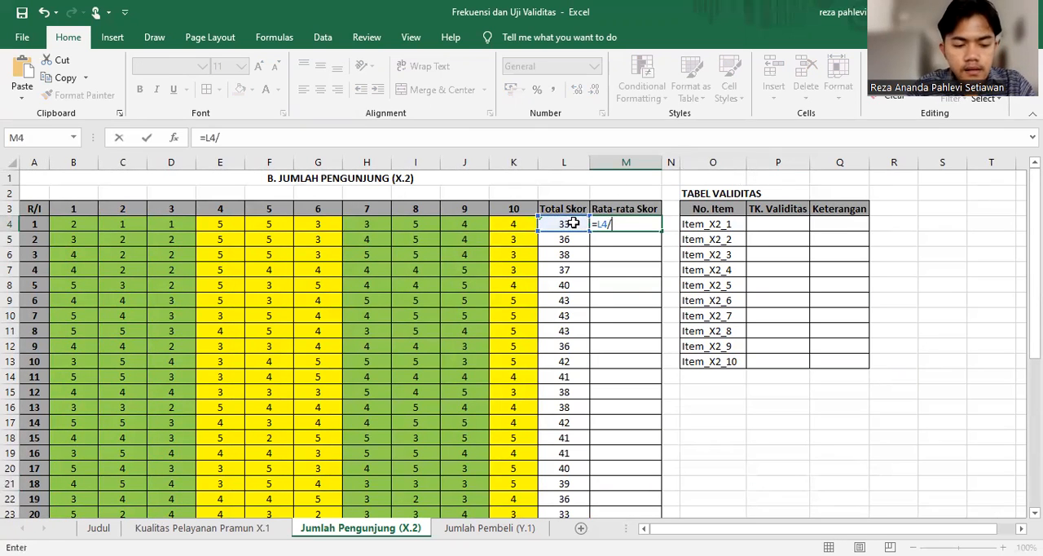
key("Return")
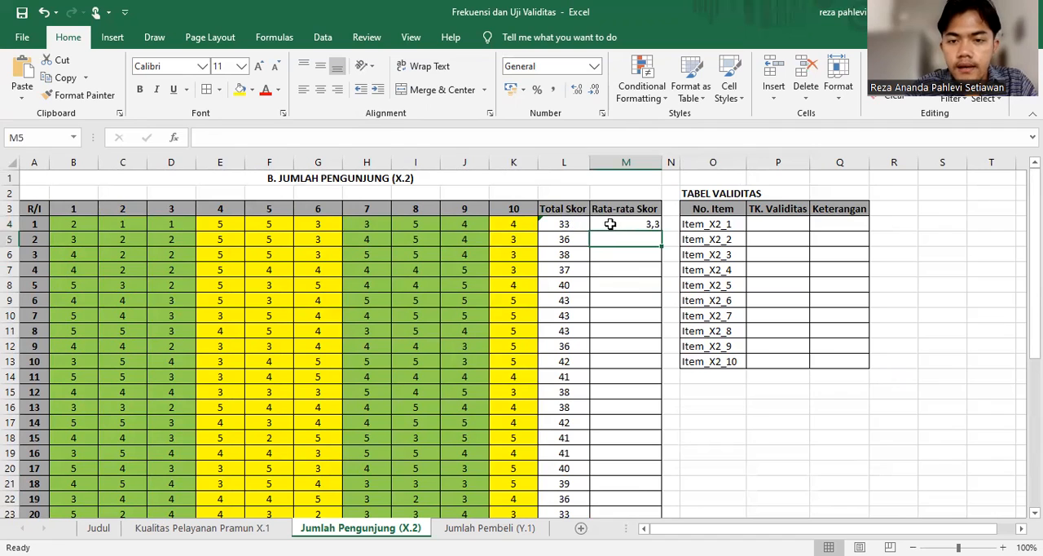
left_click(609, 224)
left_click_drag(659, 229, 673, 499)
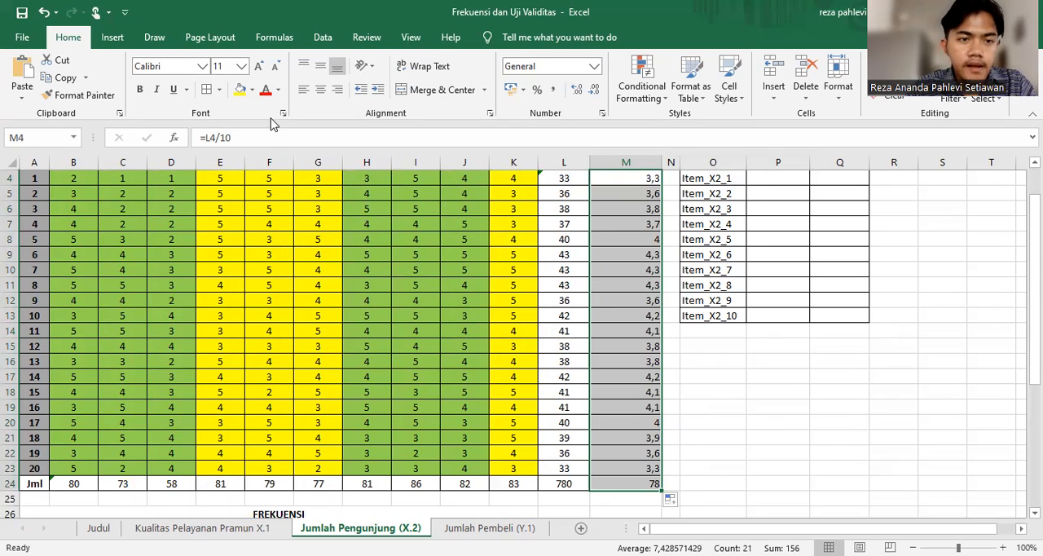
Centre the Rata-rata Skor values in M4:M24 horizontally
left_click(324, 92)
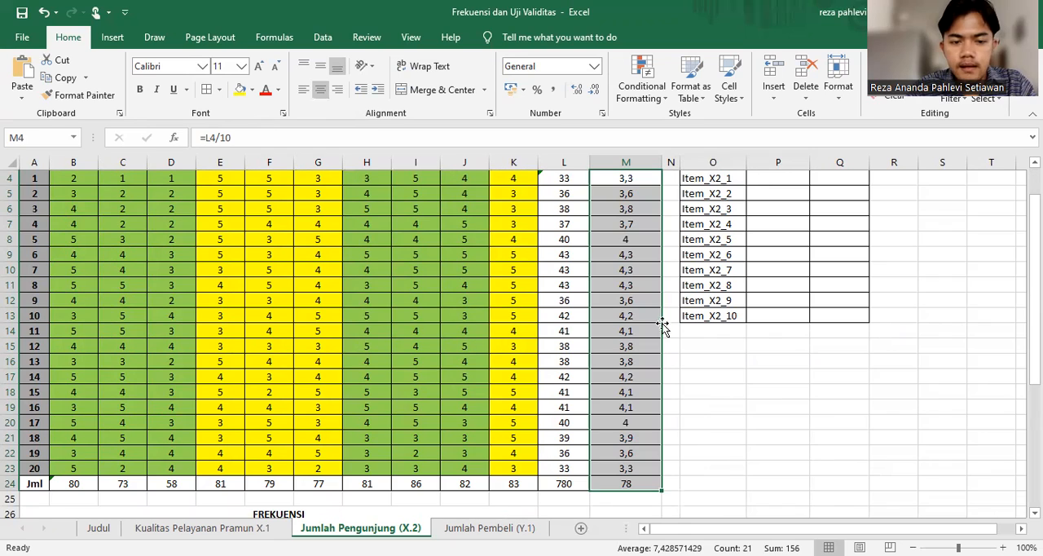
left_click(723, 364)
scroll(724, 369, "up", 1)
scroll(724, 369, "down", 1)
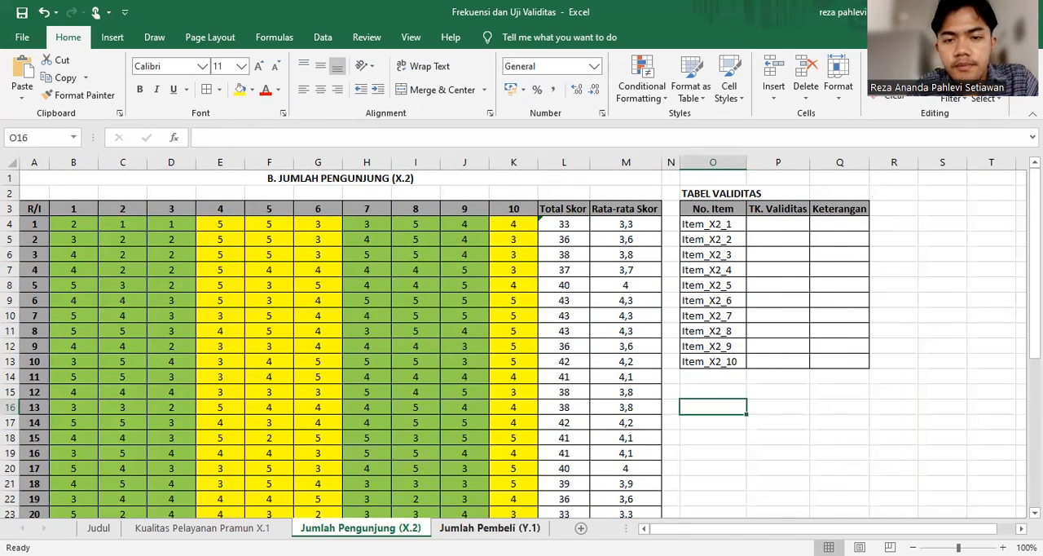
On the Jumlah Pembeli (Y.1) sheet, fill Total Skor with =SUM(B4:K4) from L4 down to L24 and centre the values
left_click(489, 528)
left_click(574, 229)
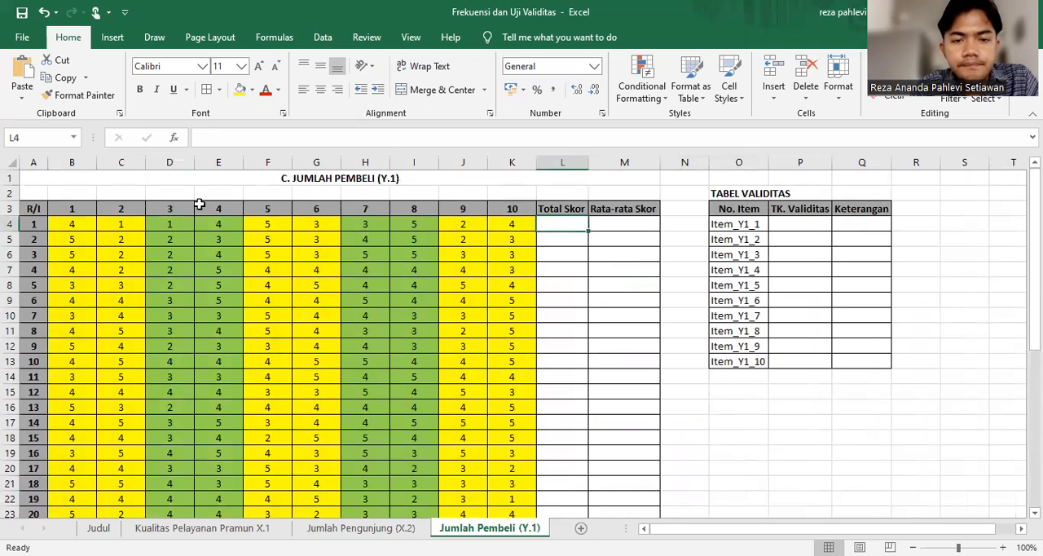
left_click_drag(76, 228, 562, 225)
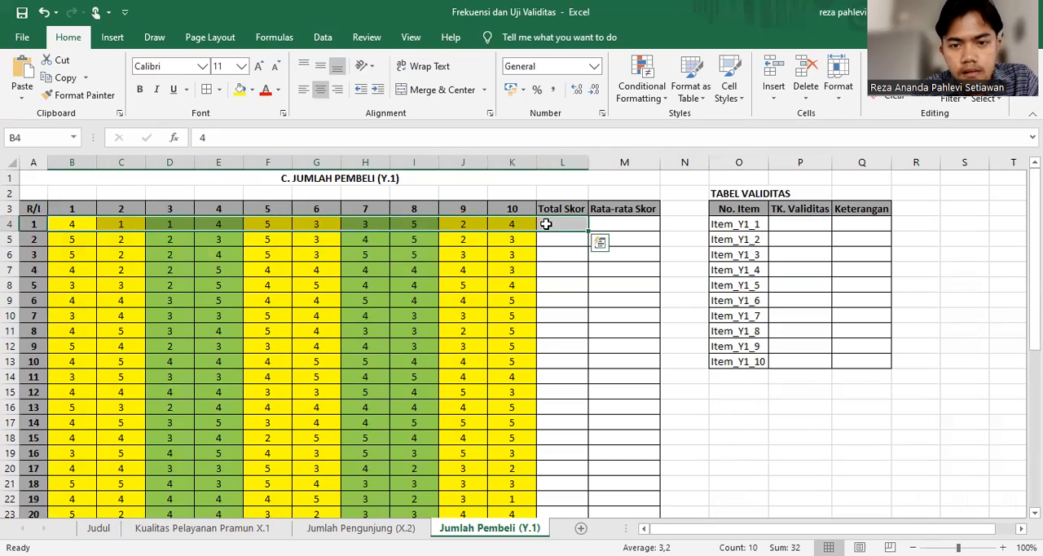
left_click(883, 61)
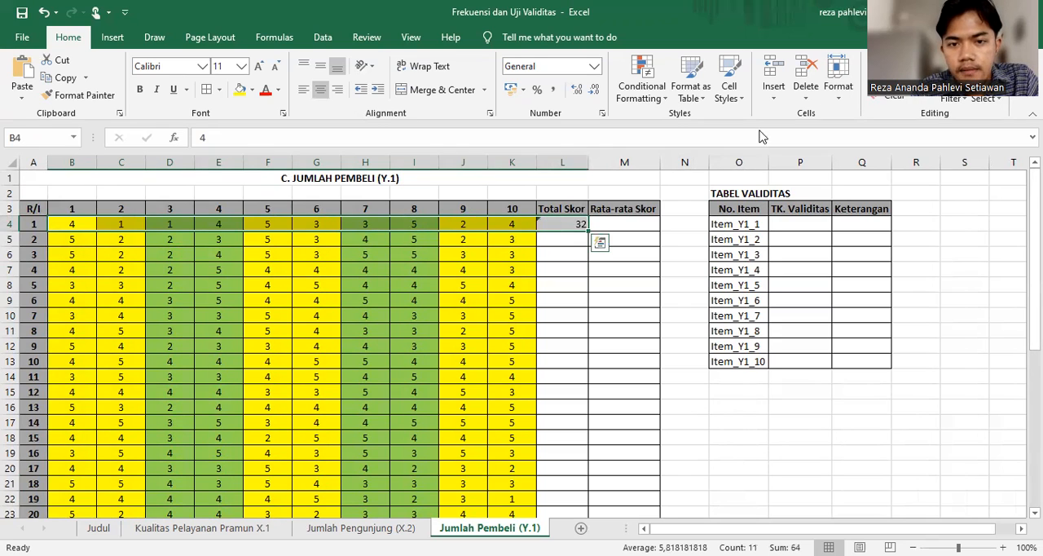
left_click(572, 228)
left_click_drag(588, 229, 617, 492)
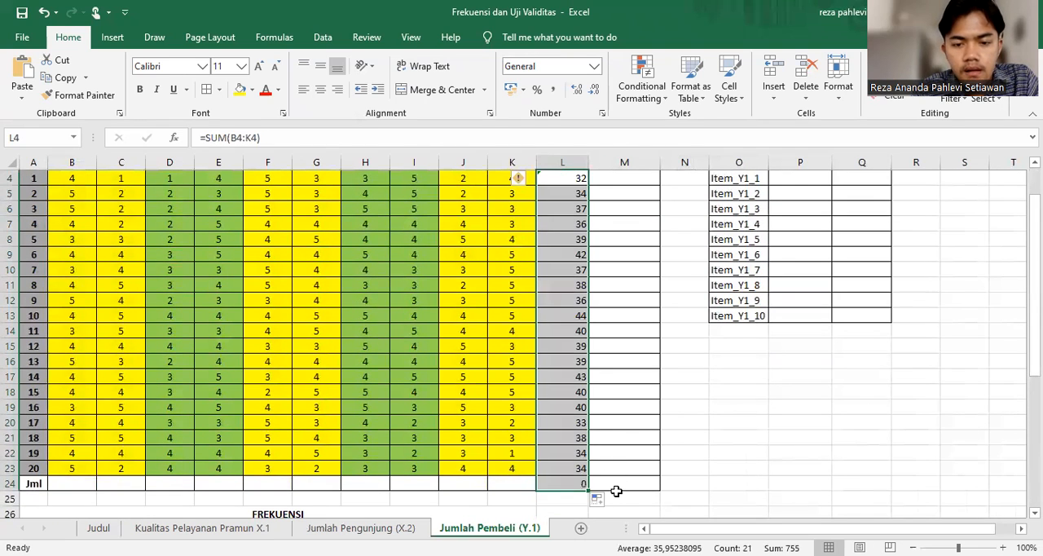
left_click(320, 89)
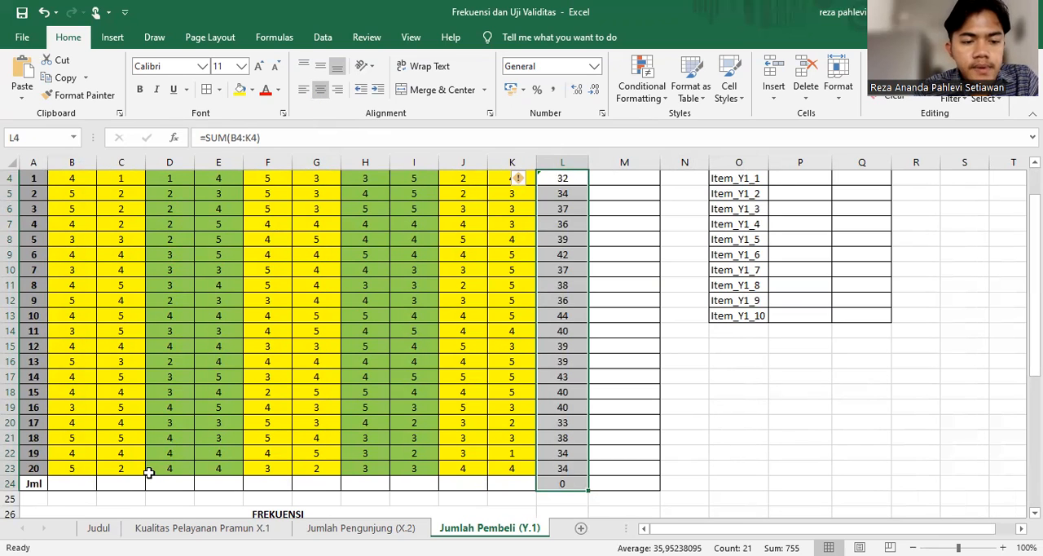
Total every item column and Total Skor in the Y.1 sheet's Jml row, filling =SUM(B4:B23) from B24 across to L24
left_click(87, 482)
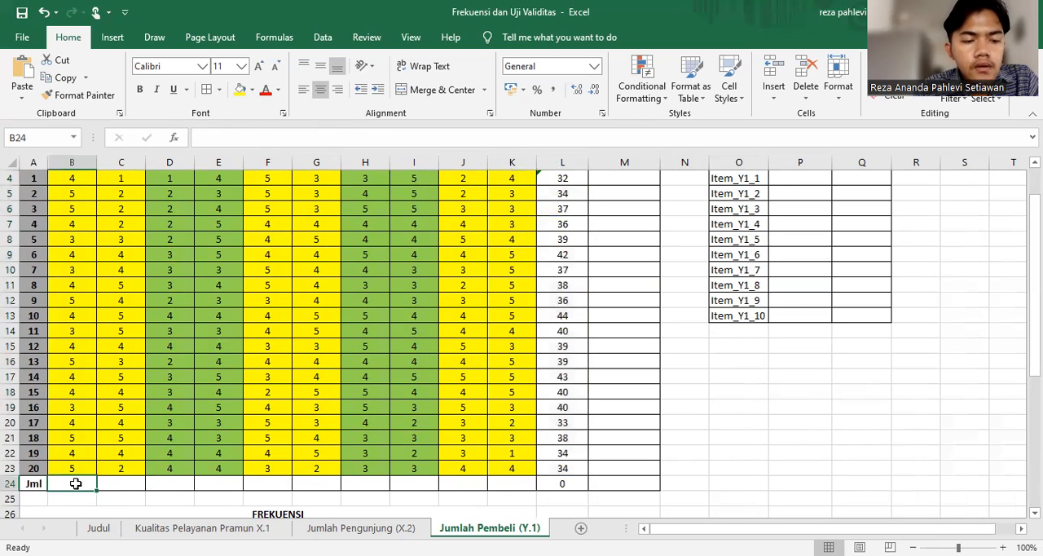
scroll(97, 231, "up", 1)
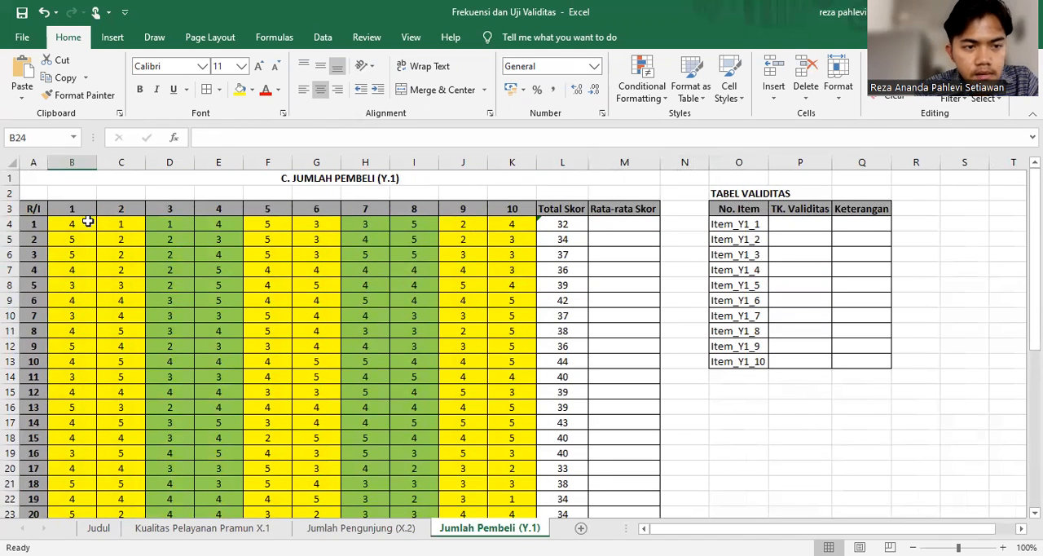
left_click_drag(86, 221, 88, 511)
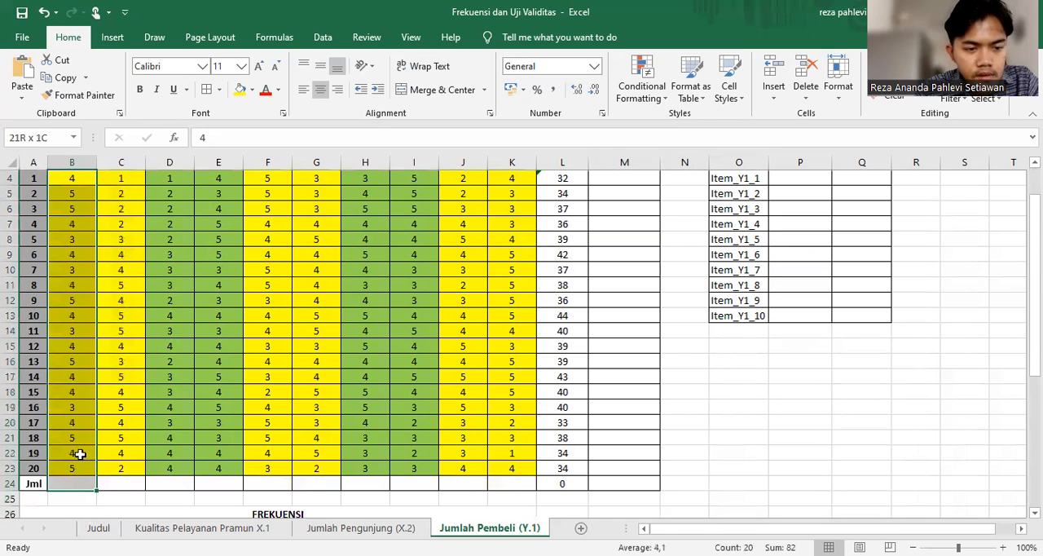
scroll(407, 263, "down", 1)
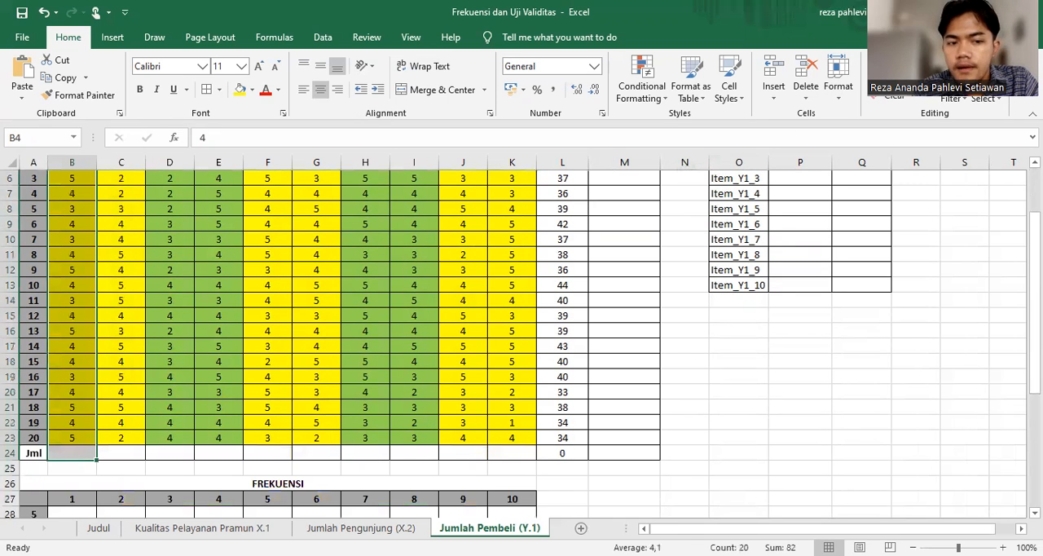
key("alt+equal")
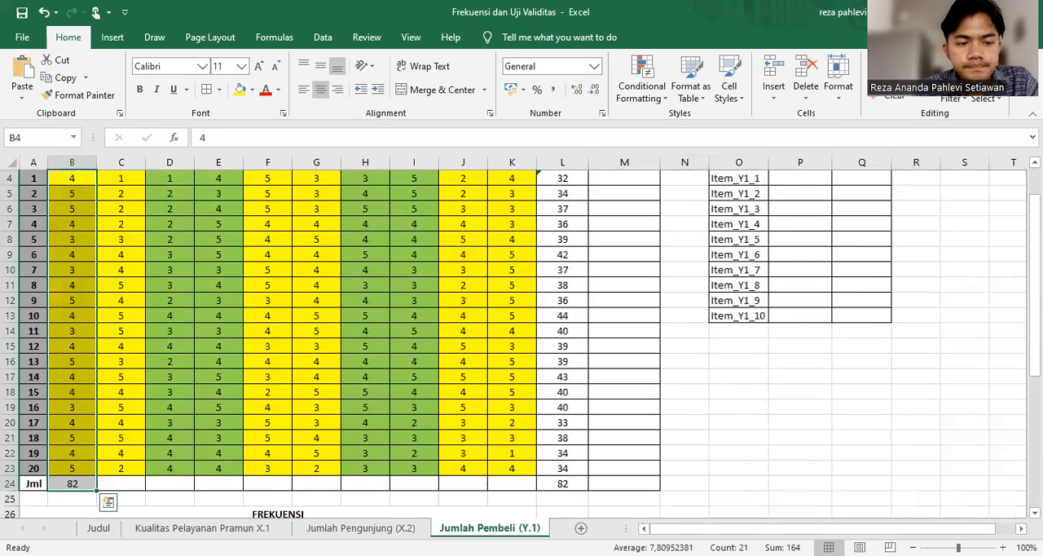
left_click(83, 483)
left_click_drag(96, 488, 564, 487)
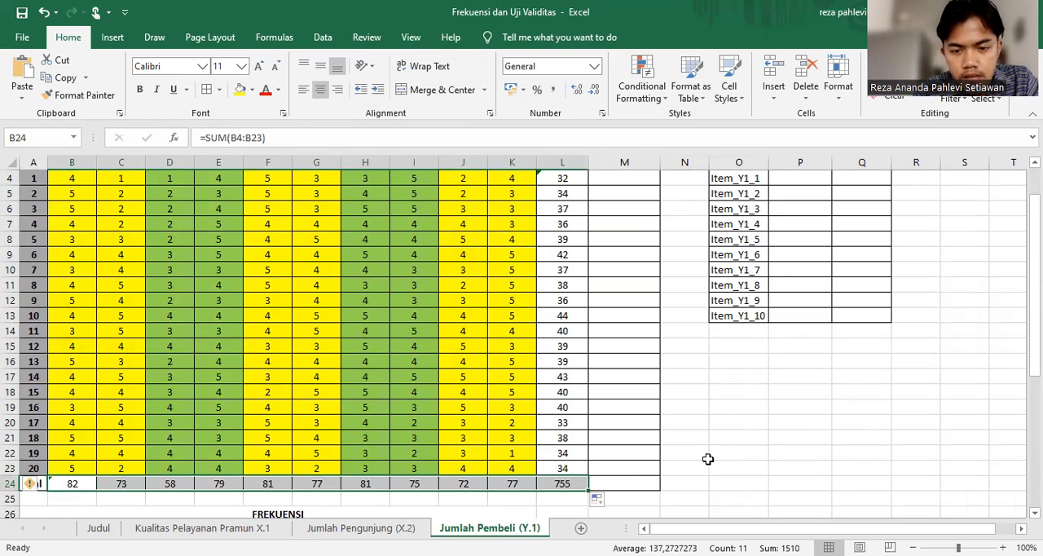
left_click(707, 459)
Calculate the Y.1 sheet's Rata-rata Skor with =L4/10 in M4 and fill the formula down to M24
scroll(708, 459, "up", 1)
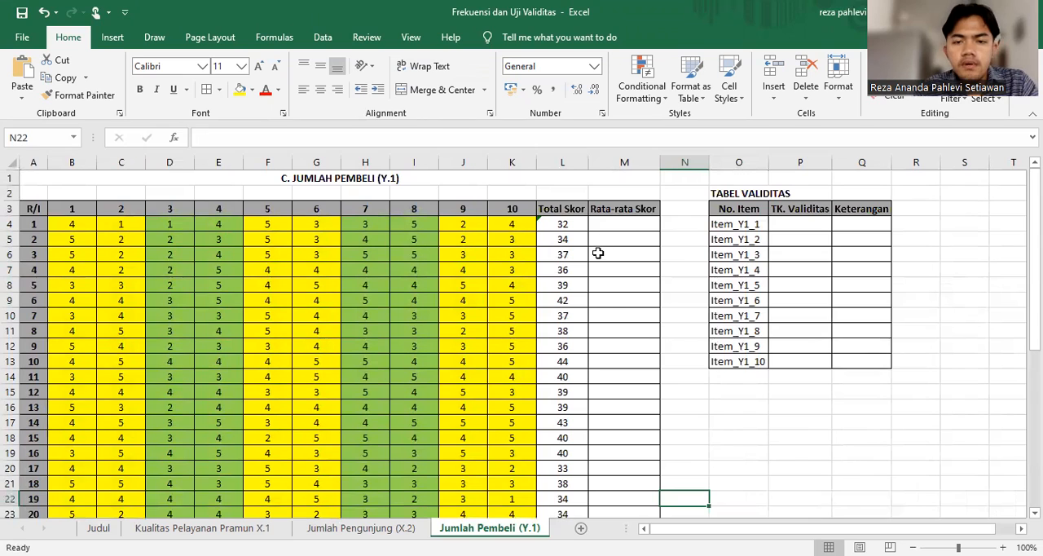
left_click(625, 219)
type("=")
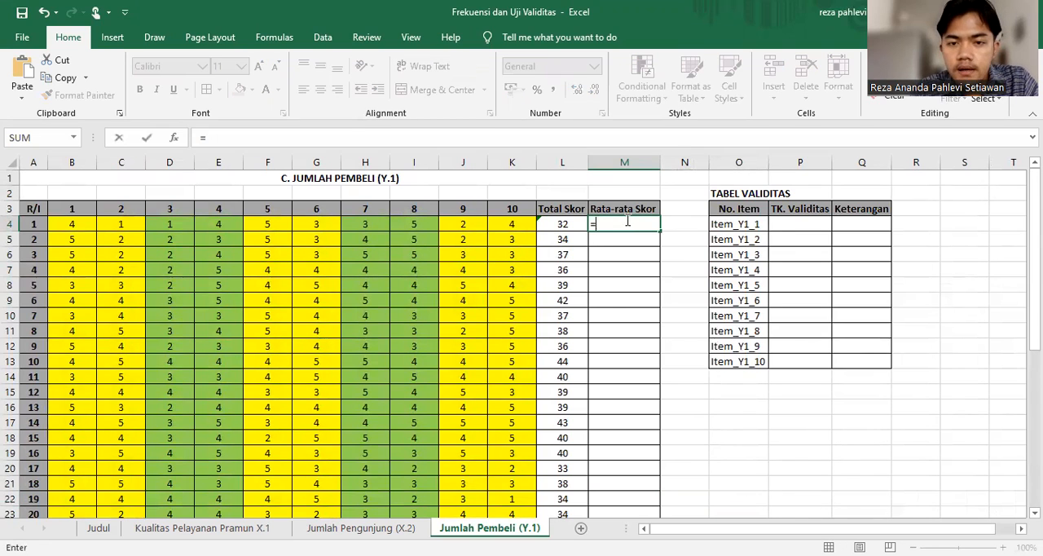
left_click(553, 227)
type("/")
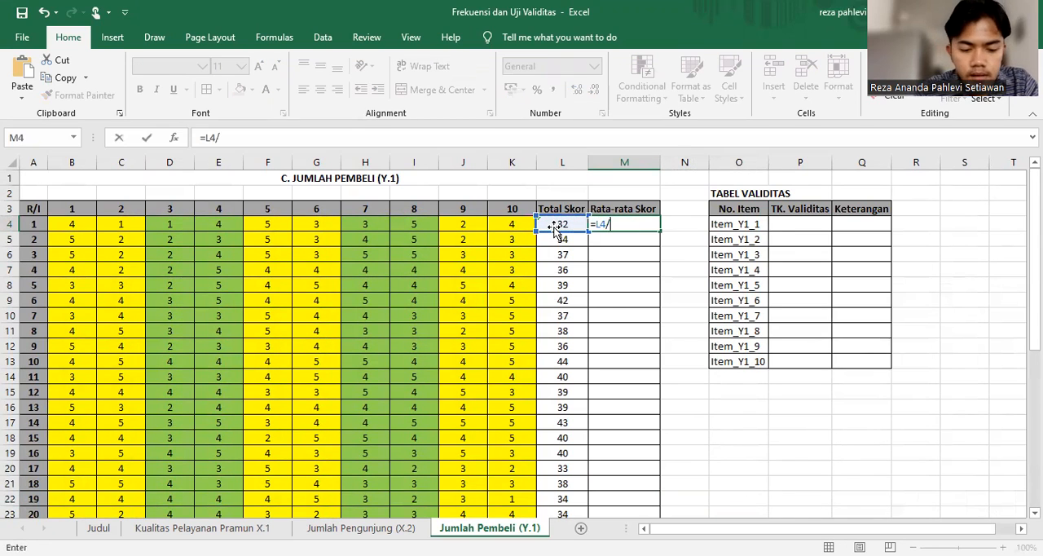
key("Return")
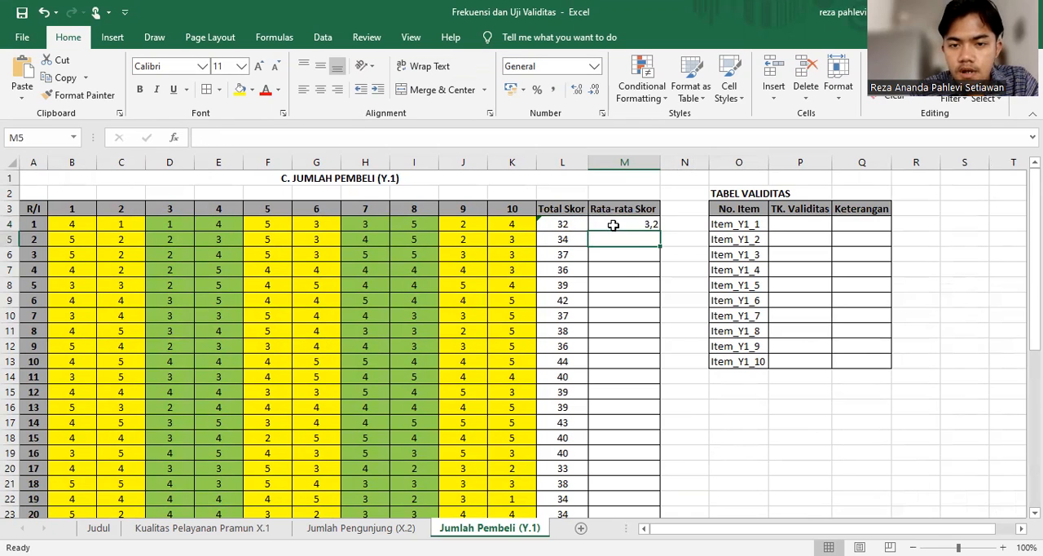
left_click(612, 225)
left_click_drag(659, 229, 681, 496)
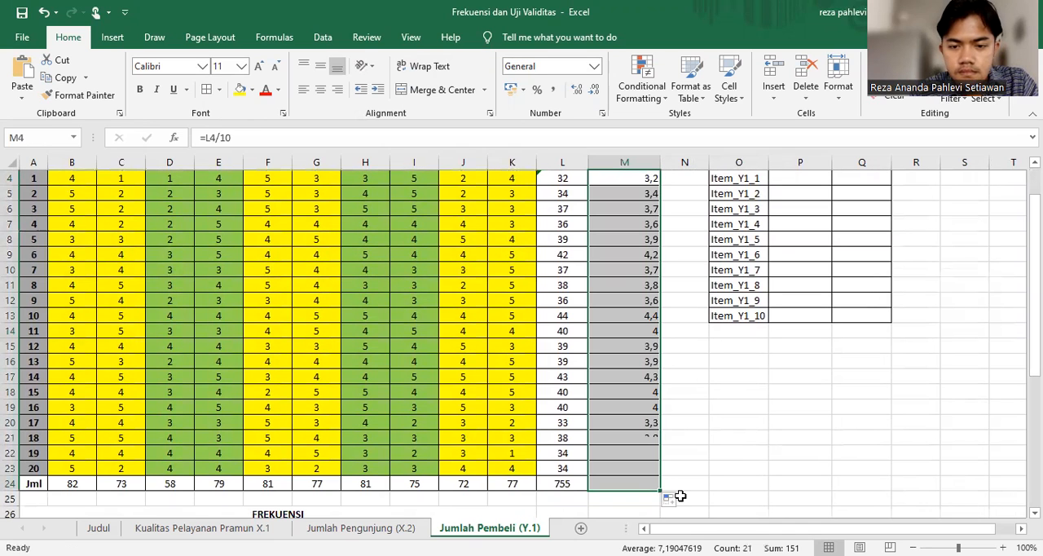
left_click(759, 458)
scroll(760, 459, "up", 1)
scroll(759, 462, "down", 2)
scroll(760, 461, "up", 2)
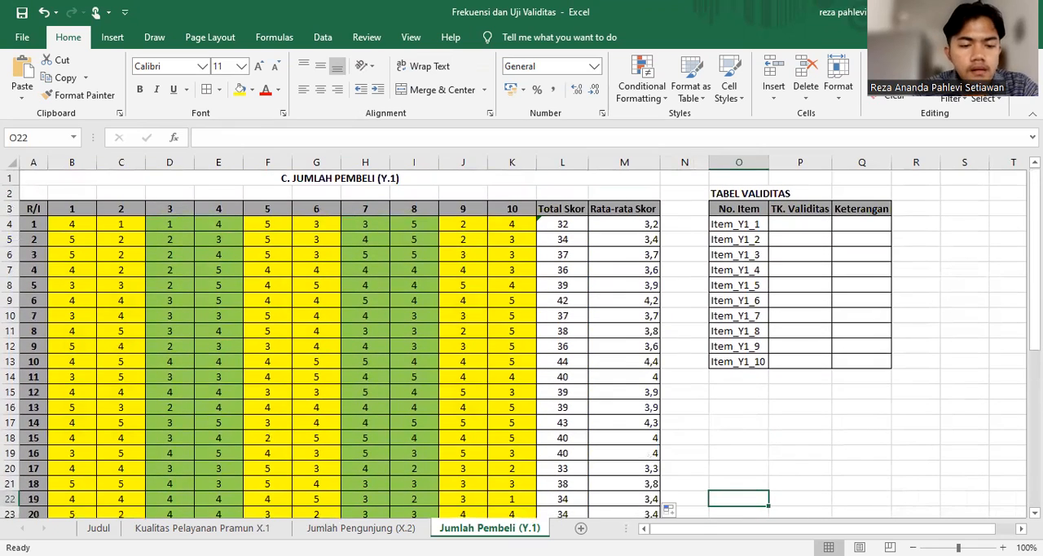
On the Kualitas Pelayanan Pramun X.1 sheet, centre the Total Skor and Rata-rata Skor values in L4:M24
left_click(207, 528)
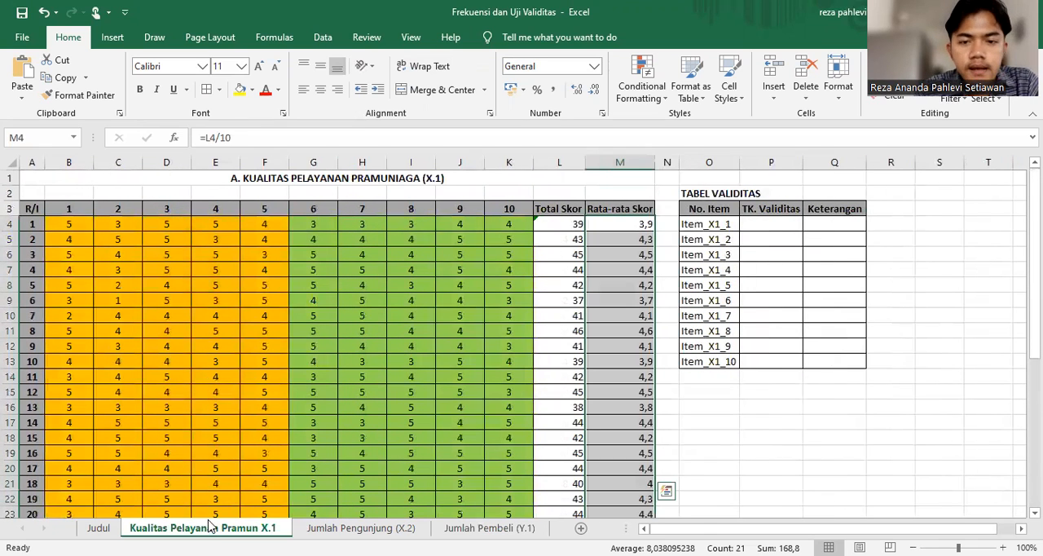
left_click(555, 237)
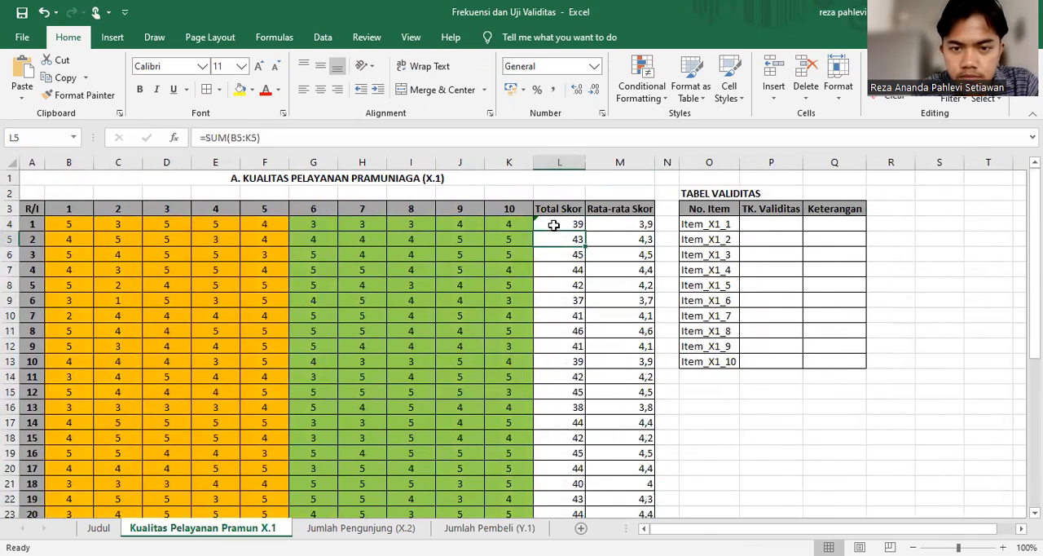
double_click(551, 223)
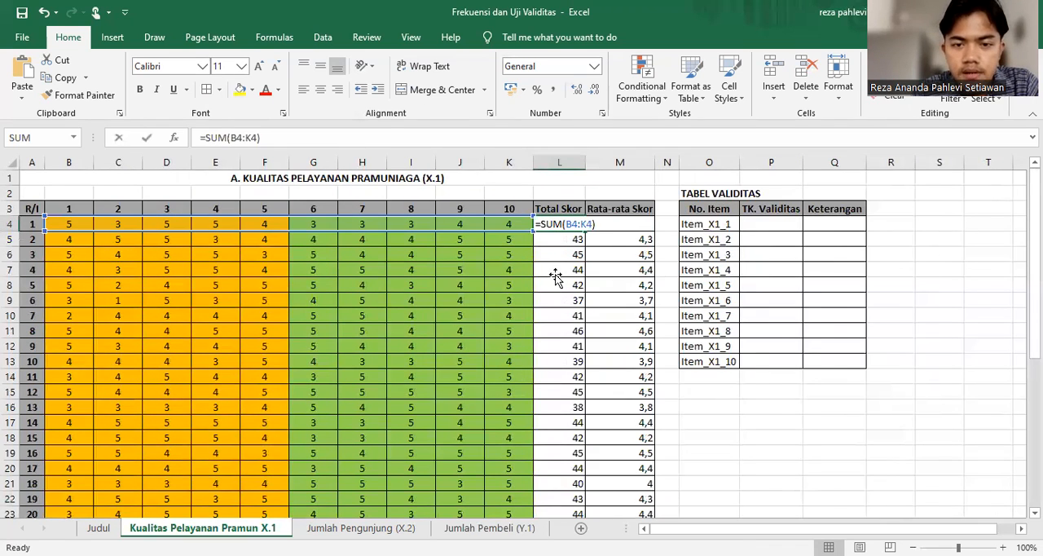
left_click(553, 271)
left_click_drag(561, 223, 603, 483)
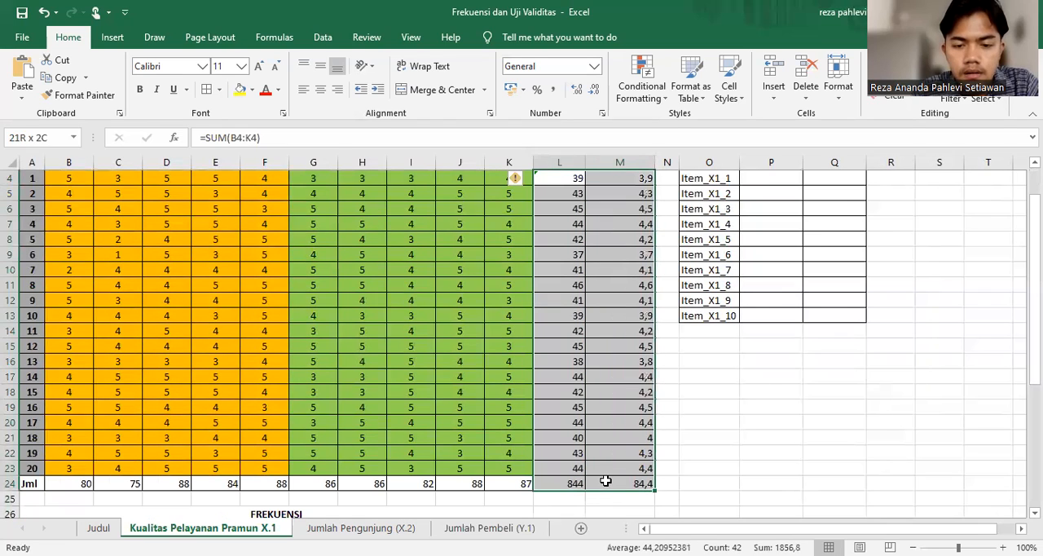
left_click(319, 89)
left_click(254, 437)
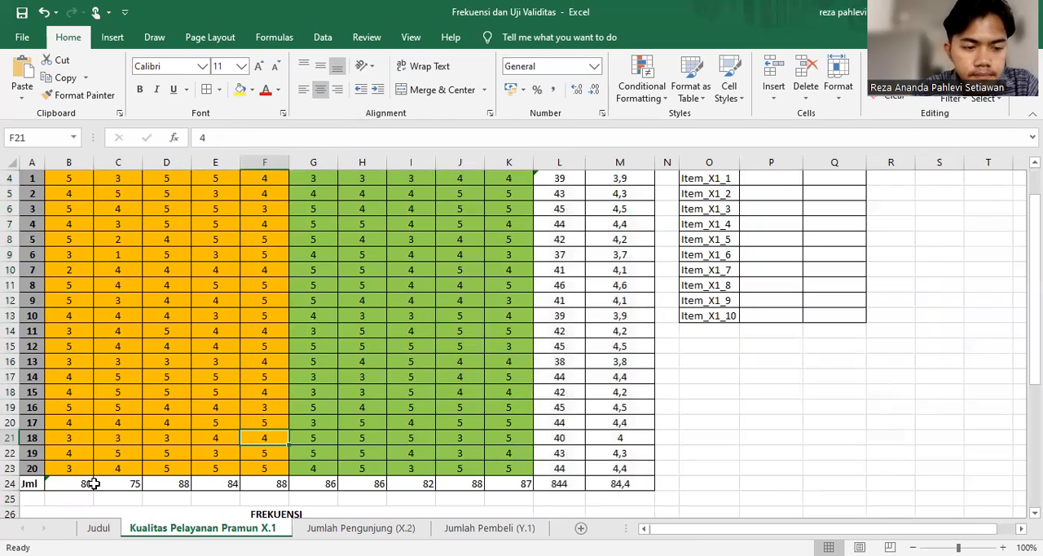
Centre the item totals in the X.1 sheet's Jml row, B24:K24
left_click_drag(77, 484, 503, 484)
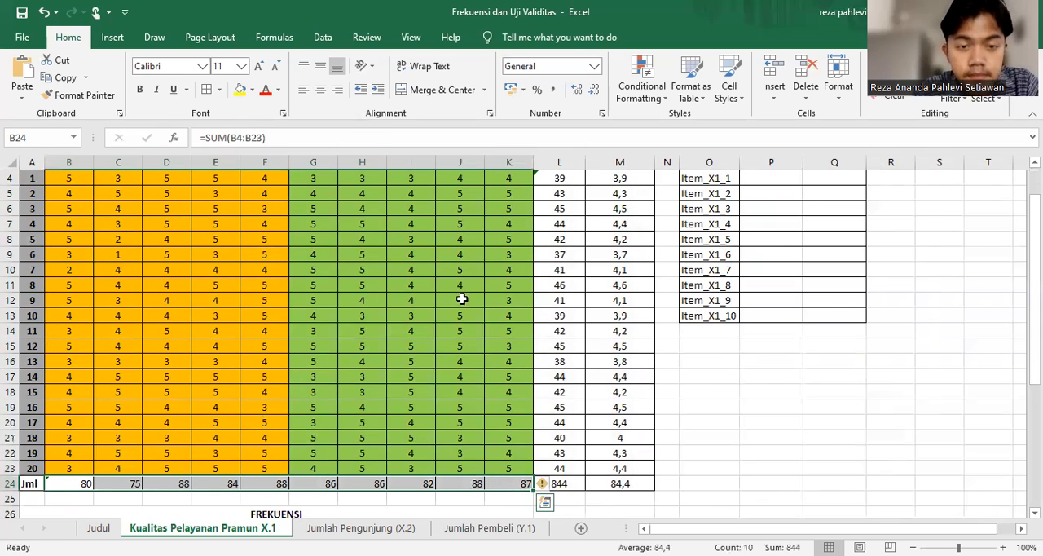
left_click(319, 89)
In B28 of the X.1 sheet's FREKUENSI table, start a COUNTIF formula over item 1's scores with the row-locked range B$4:B$23
scroll(376, 335, "down", 4)
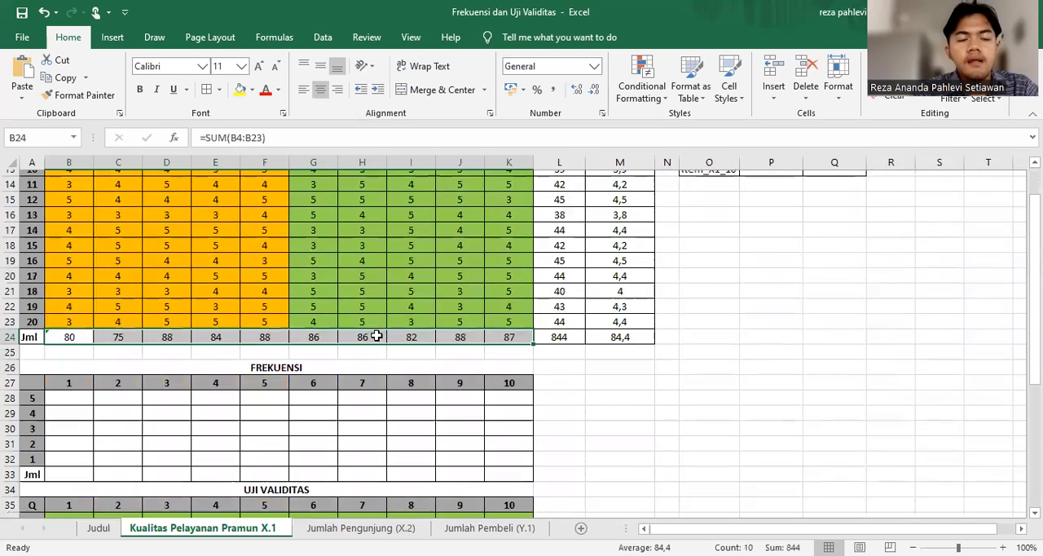
scroll(376, 335, "down", 1)
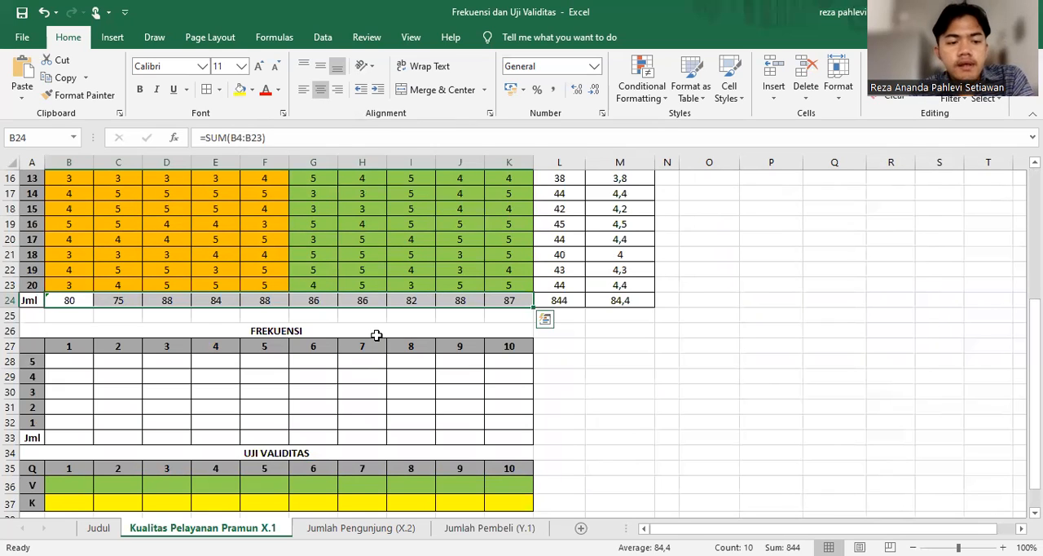
left_click(77, 361)
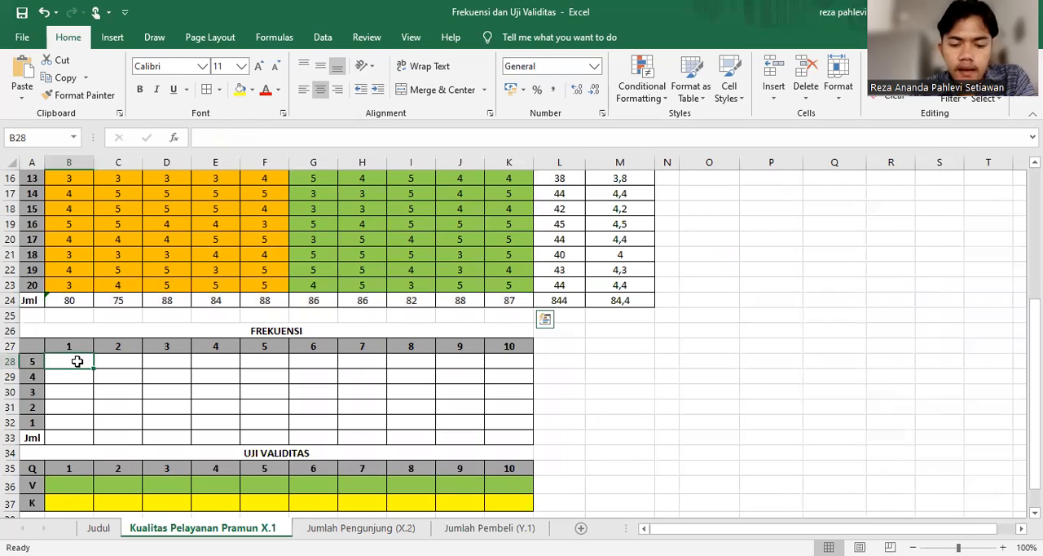
type("=")
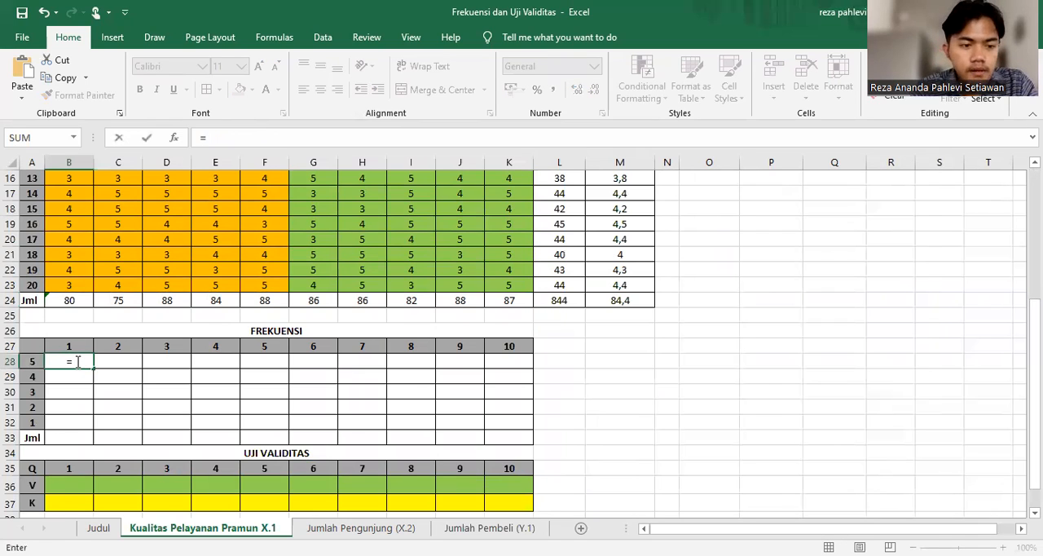
type("cou")
left_click(96, 417)
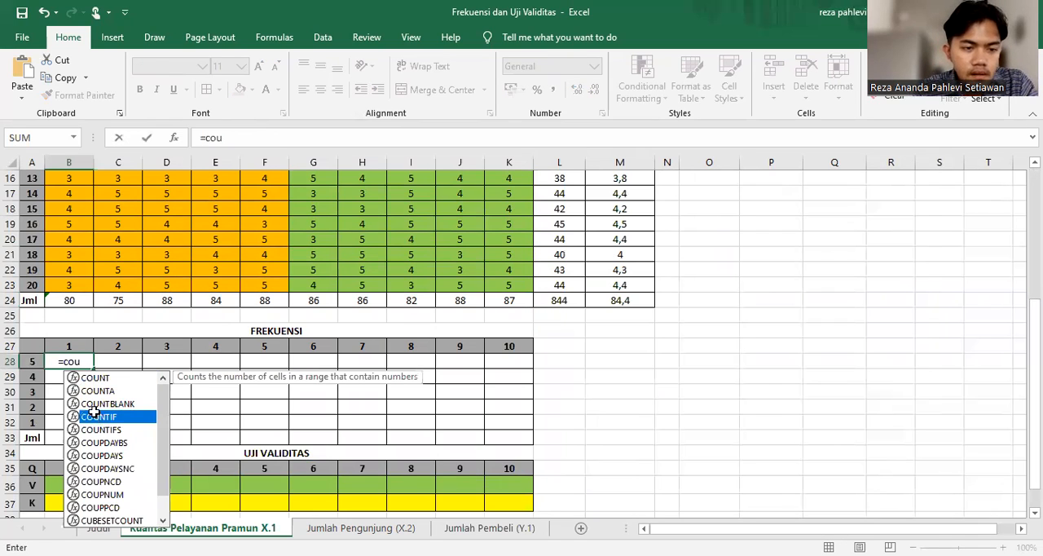
double_click(95, 414)
scroll(95, 411, "up", 3)
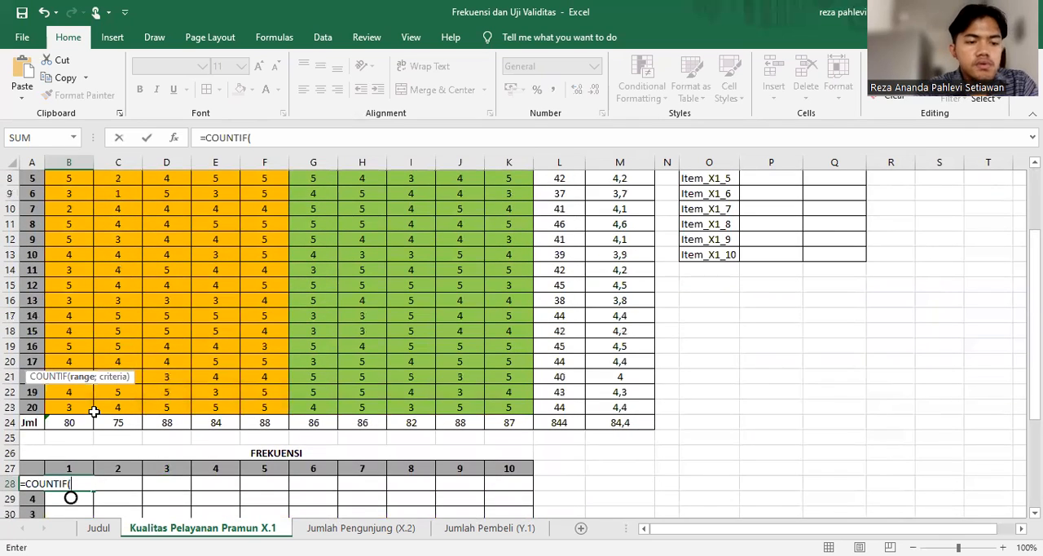
scroll(94, 411, "up", 3)
left_click(70, 224)
left_click_drag(90, 516, 90, 516)
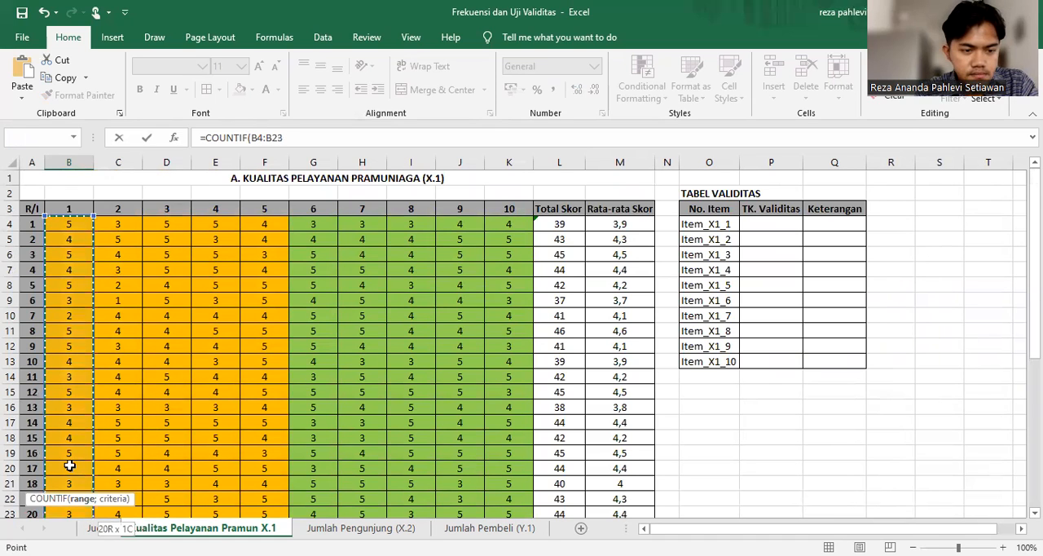
scroll(70, 466, "down", 1)
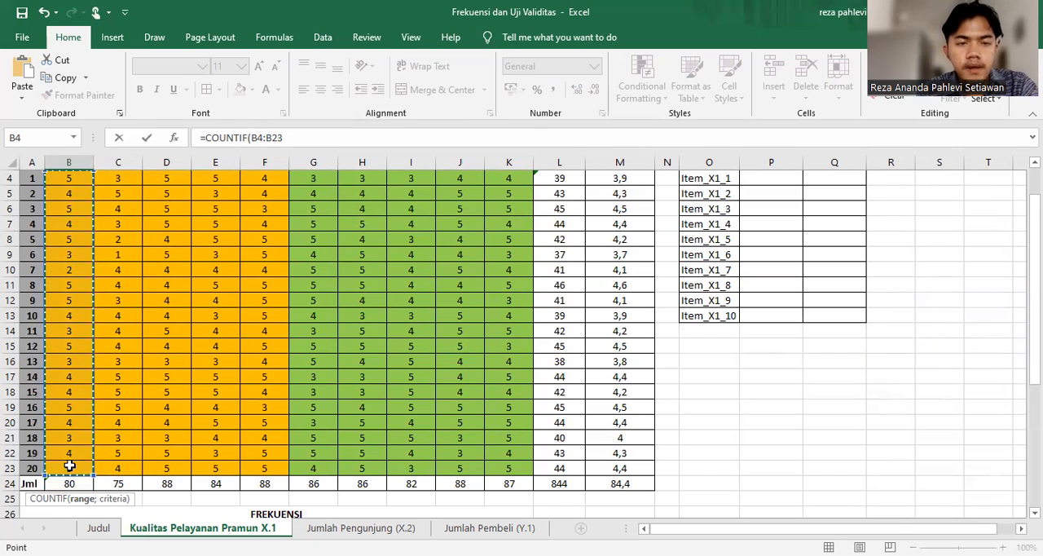
key("F4")
key("F4")
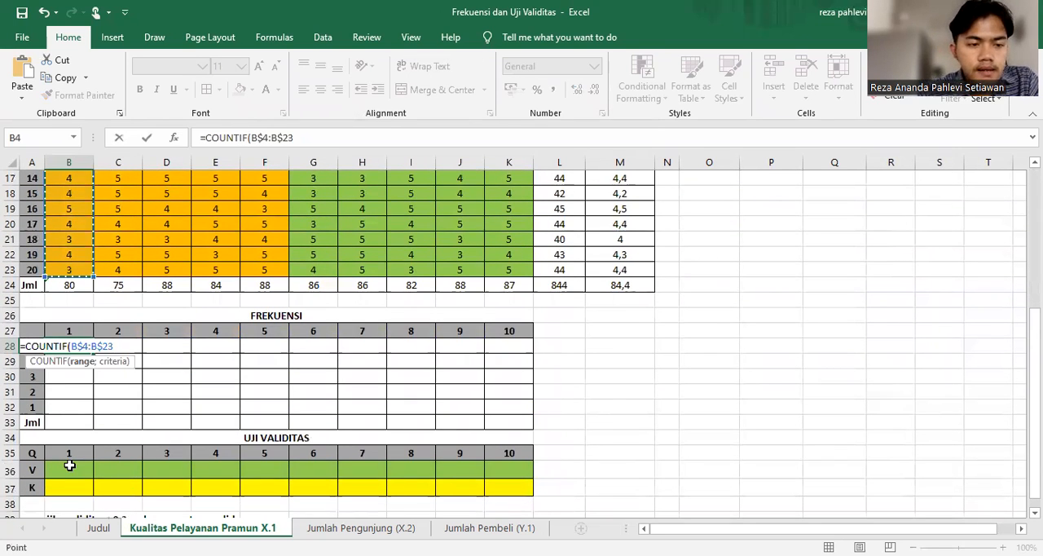
Complete B28 as =COUNTIF(B$4:B$23;$A28) with the column-locked criterion and fill it across the X.1 frequency table to K32
type(";")
left_click(29, 345)
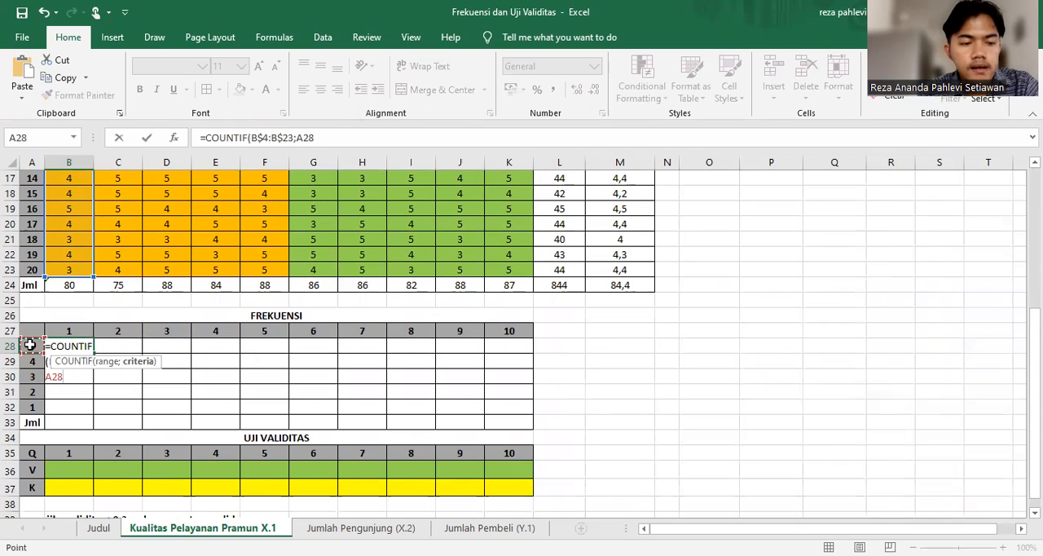
key("F4")
key("F4")
key("F4")
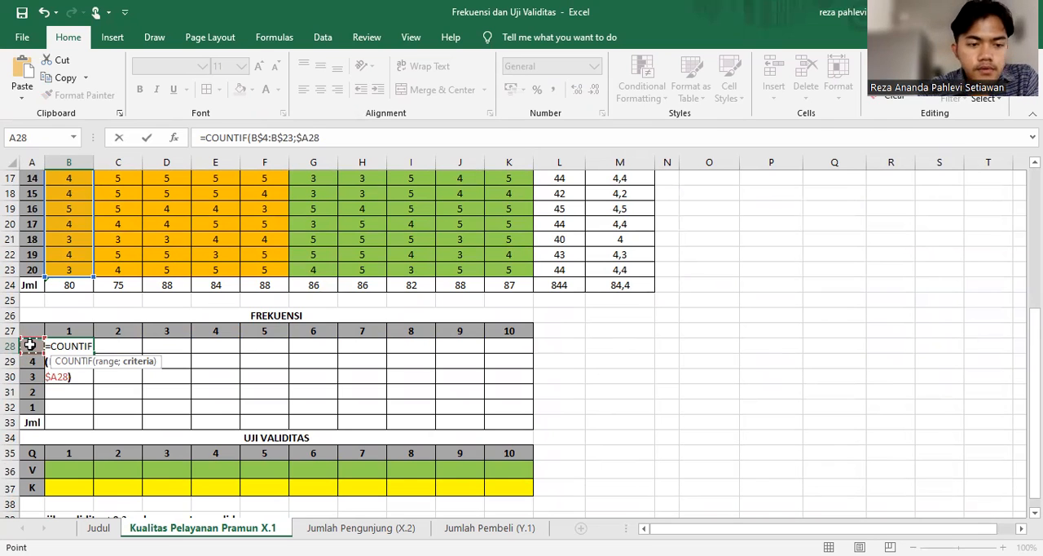
key("Return")
left_click(68, 348)
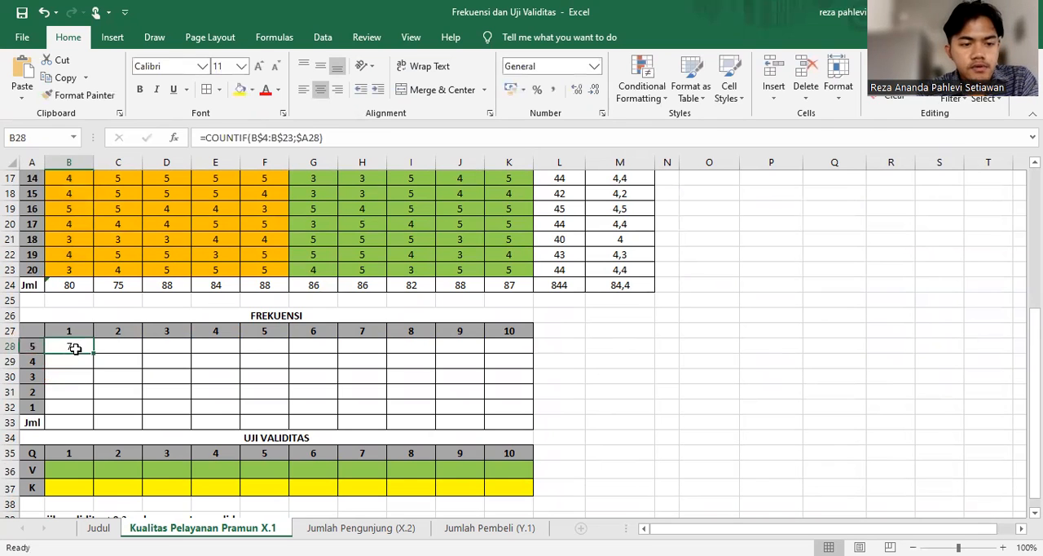
left_click_drag(94, 351, 542, 421)
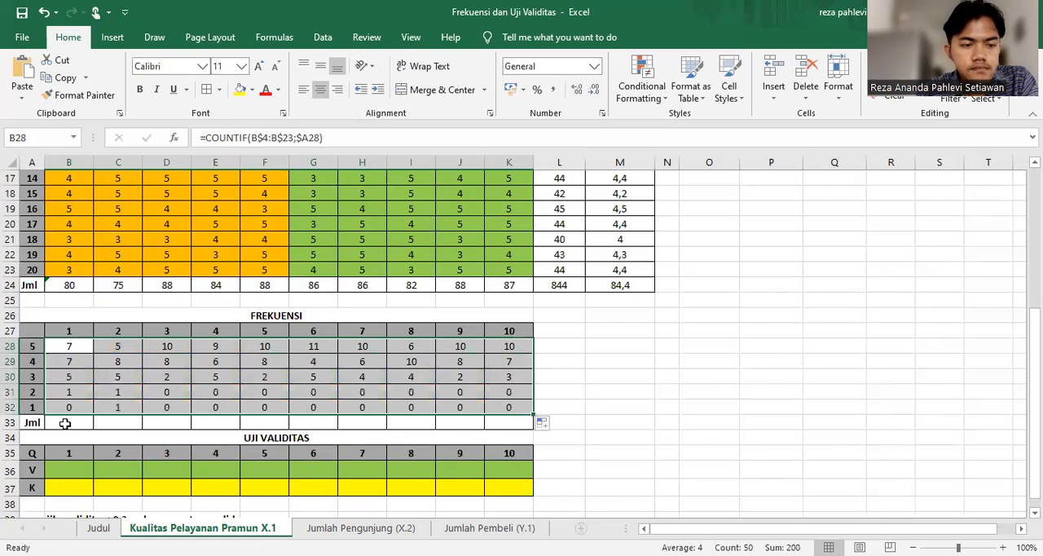
Total the X.1 frequencies in the table's Jml row, entering =SUM(B28:B32) in B33 and filling it across to K33
left_click(66, 423)
left_click_drag(64, 348, 71, 421)
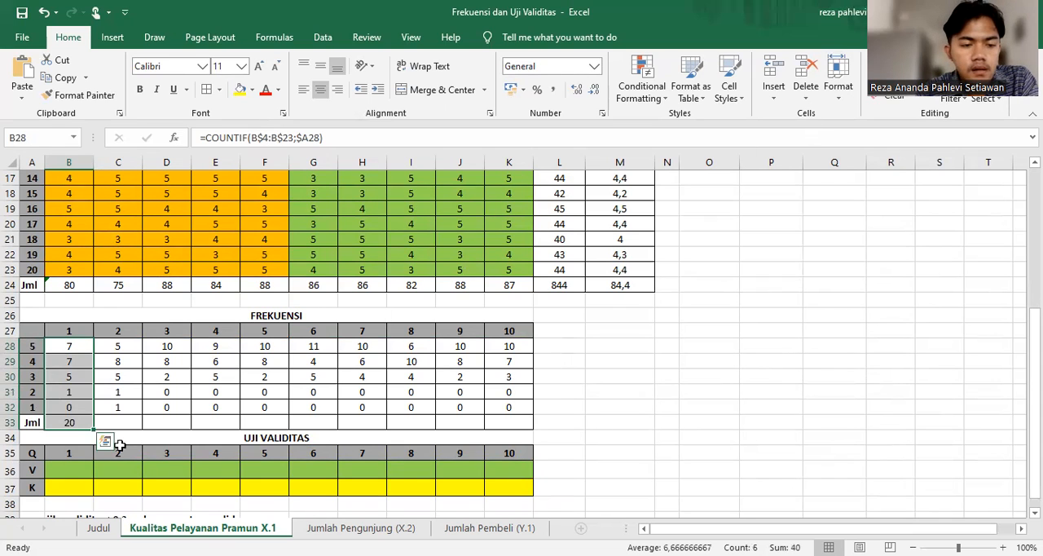
left_click(70, 406)
left_click(69, 424)
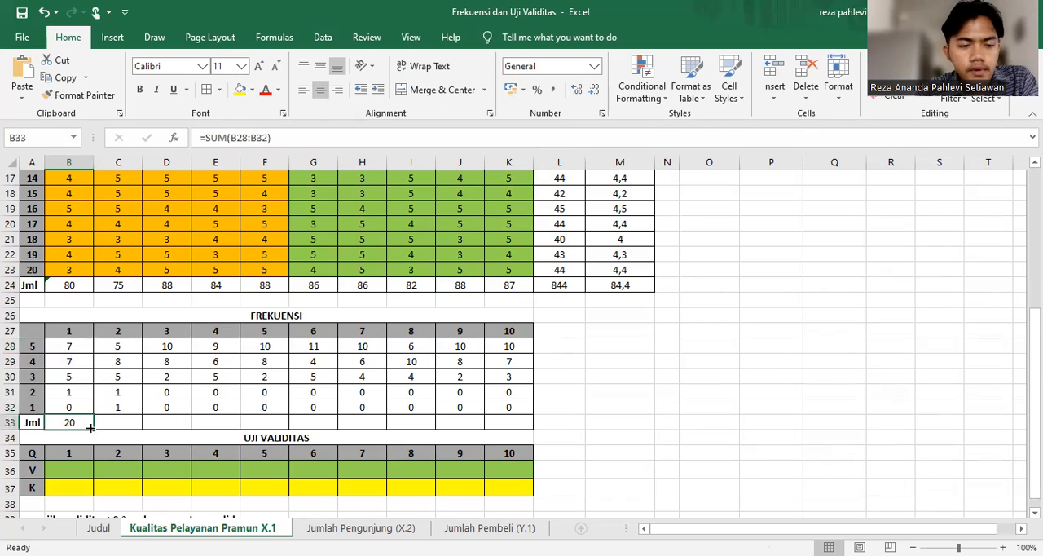
left_click_drag(92, 429, 513, 430)
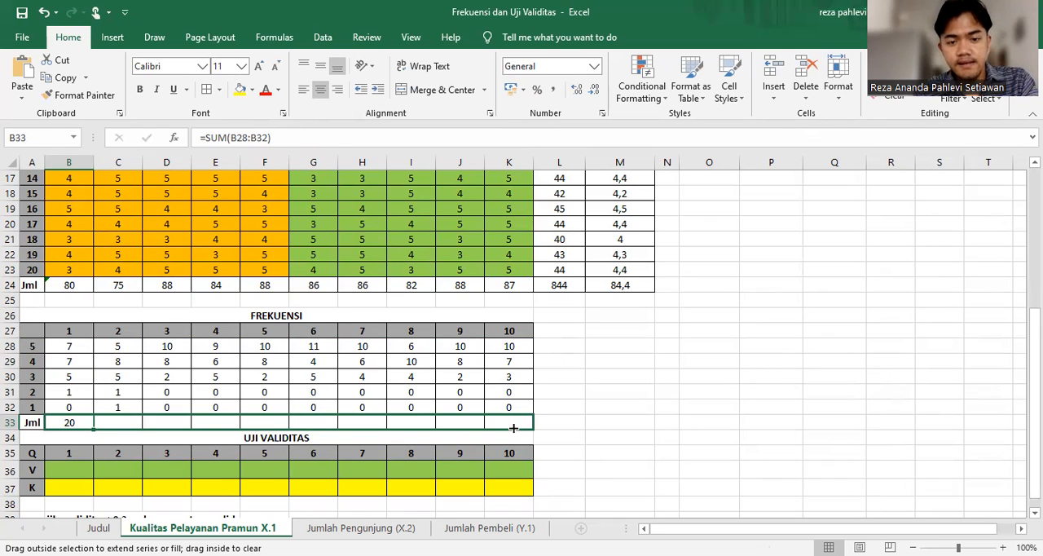
left_click_drag(513, 427, 513, 427)
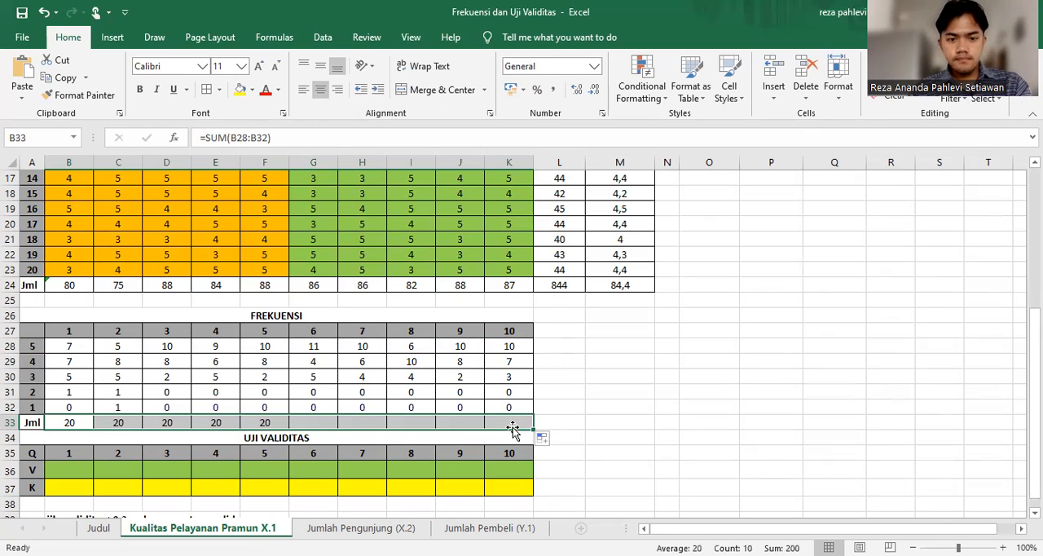
left_click(649, 392)
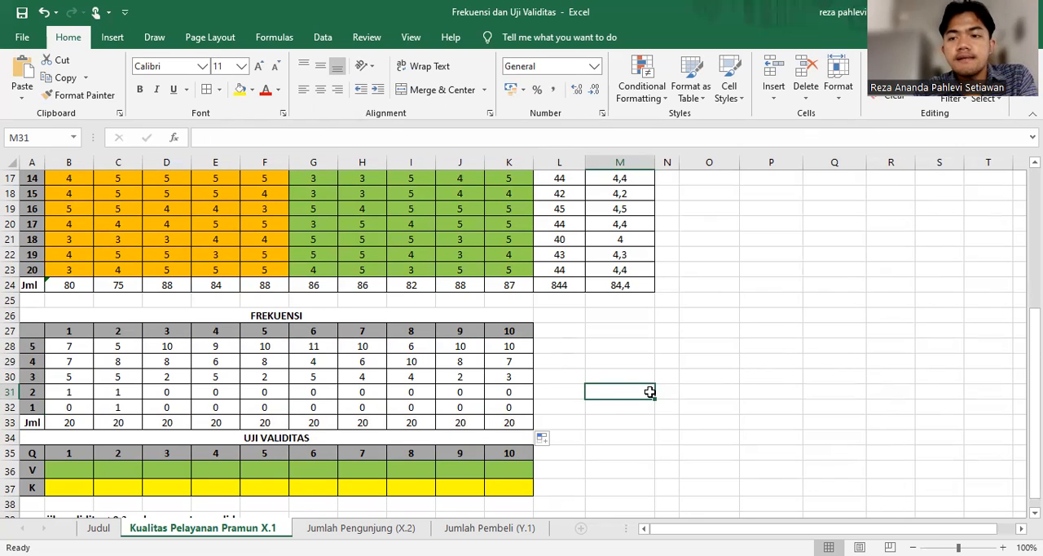
scroll(650, 392, "down", 2)
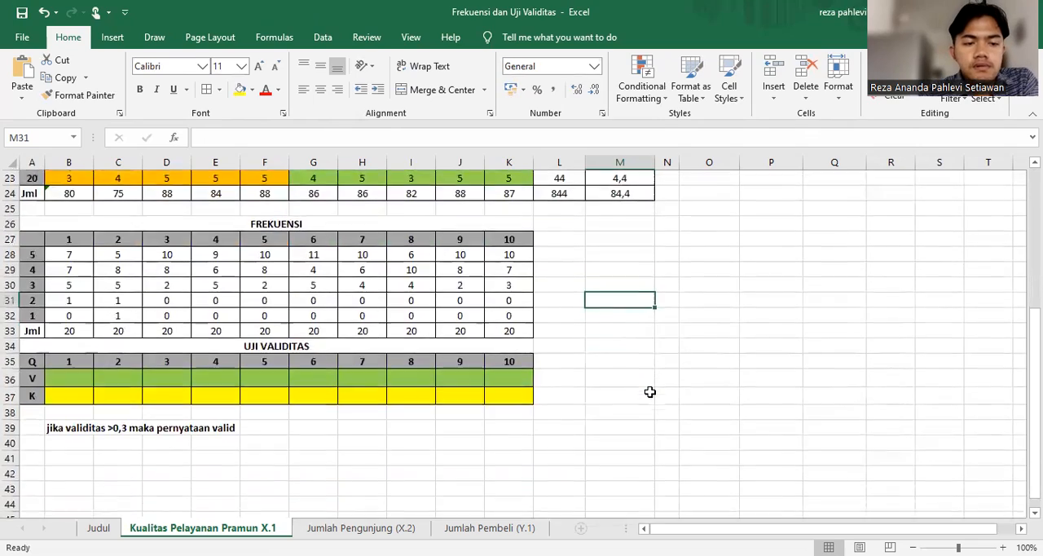
scroll(649, 392, "up", 1)
scroll(649, 392, "up", 1)
scroll(649, 392, "down", 2)
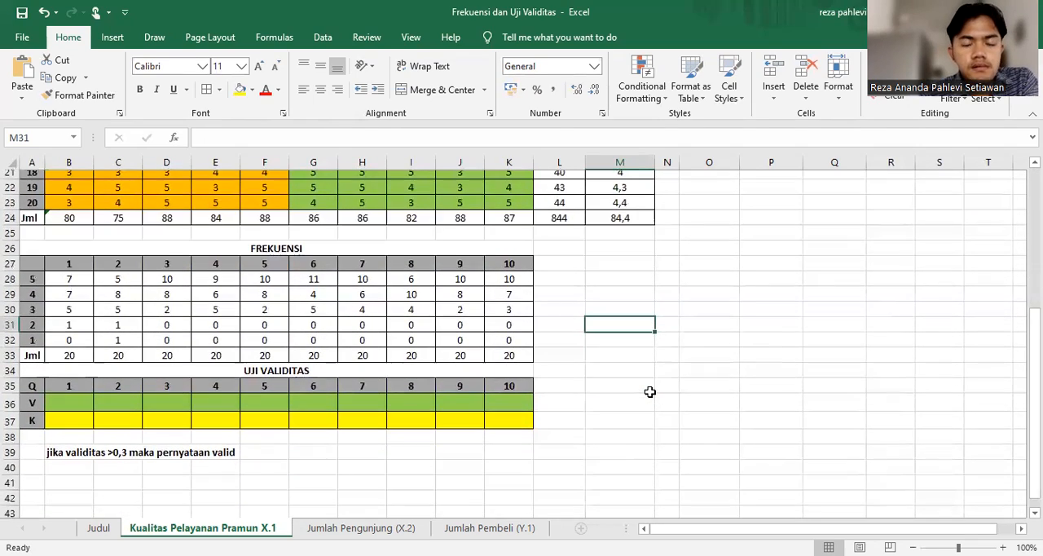
scroll(649, 392, "up", 1)
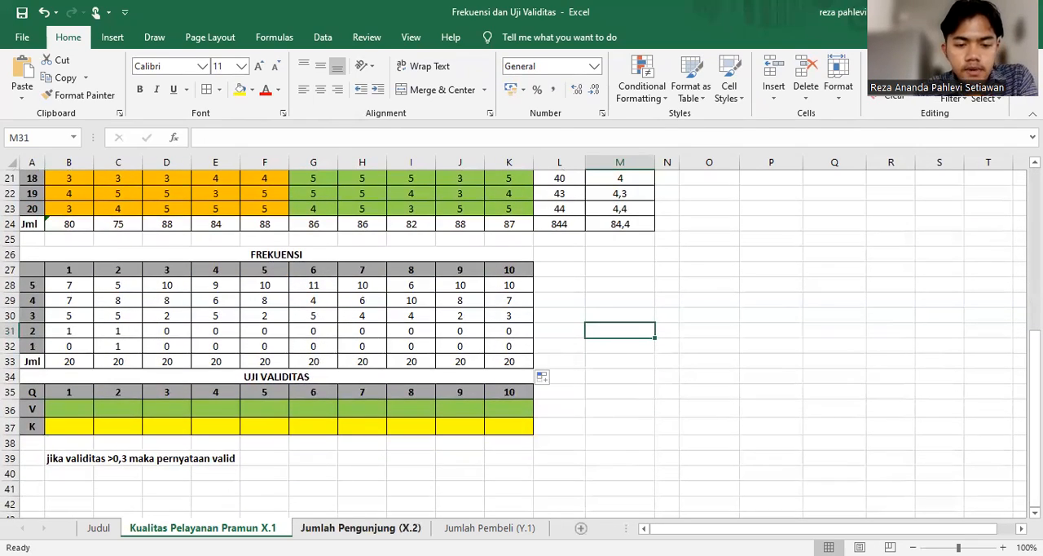
On the Jumlah Pengunjung (X.2) sheet, start a COUNTIF formula in FREKUENSI cell B28 with the row-locked range B$4:B$23
left_click(361, 528)
scroll(225, 359, "down", 6)
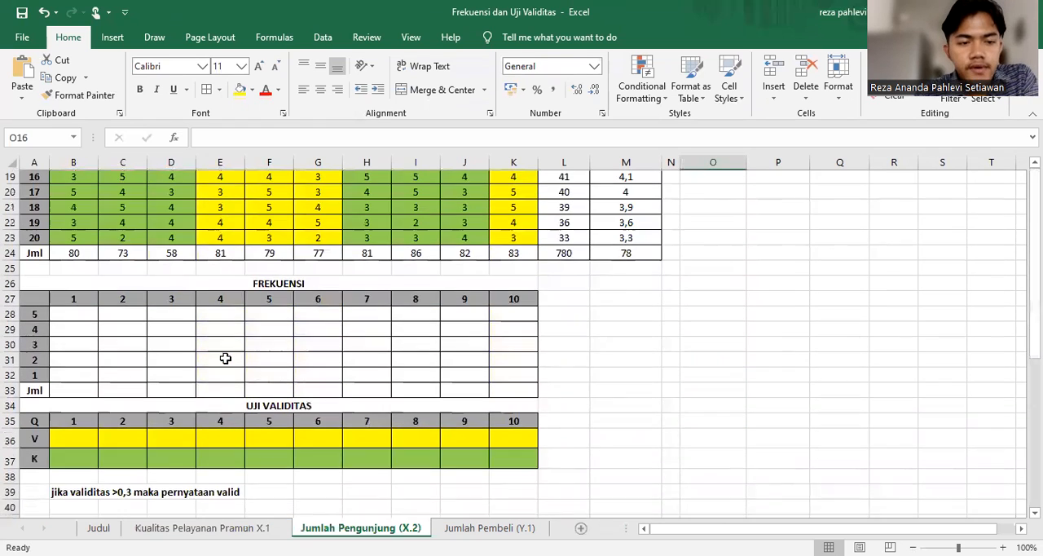
scroll(224, 358, "up", 1)
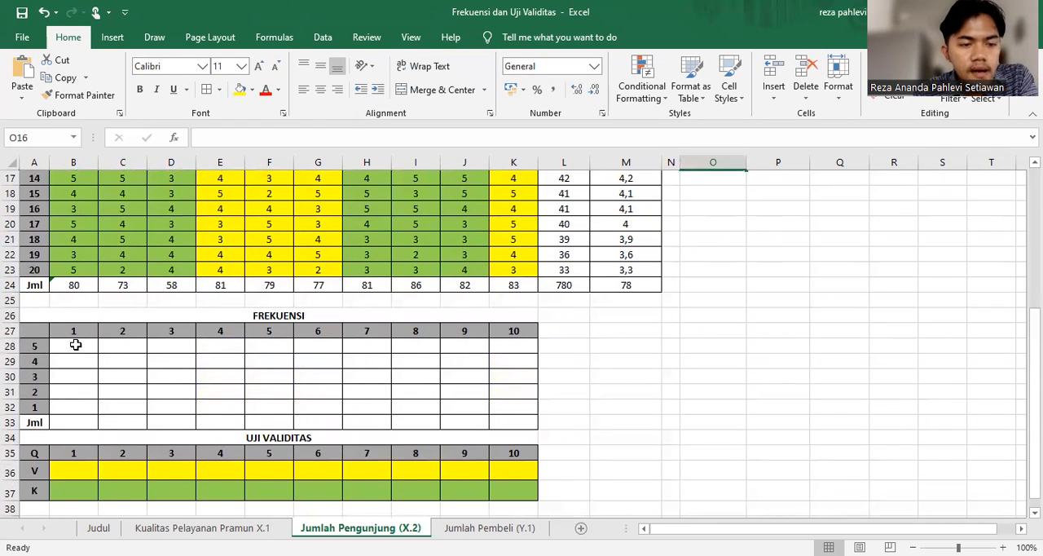
left_click(75, 345)
type("=")
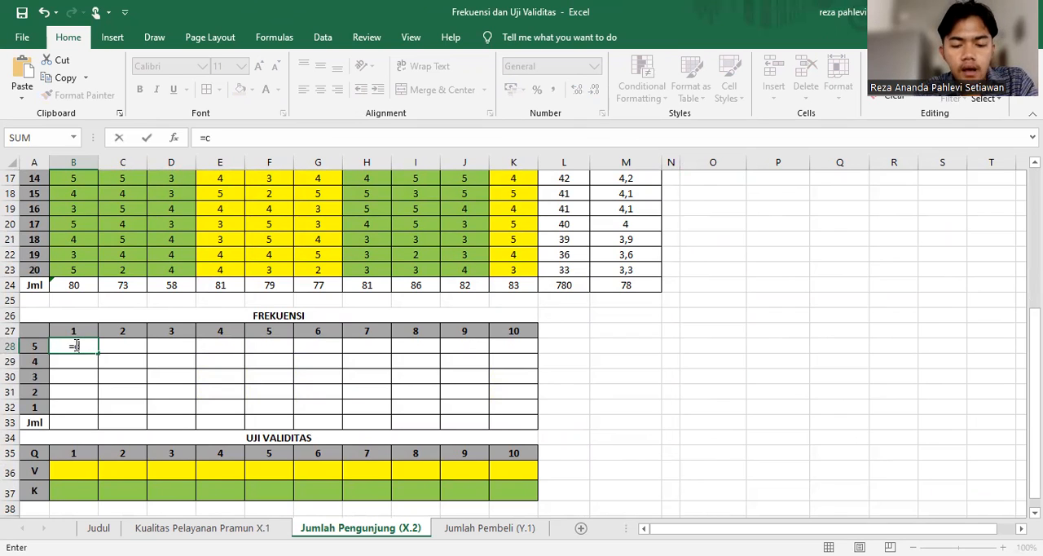
type("cou")
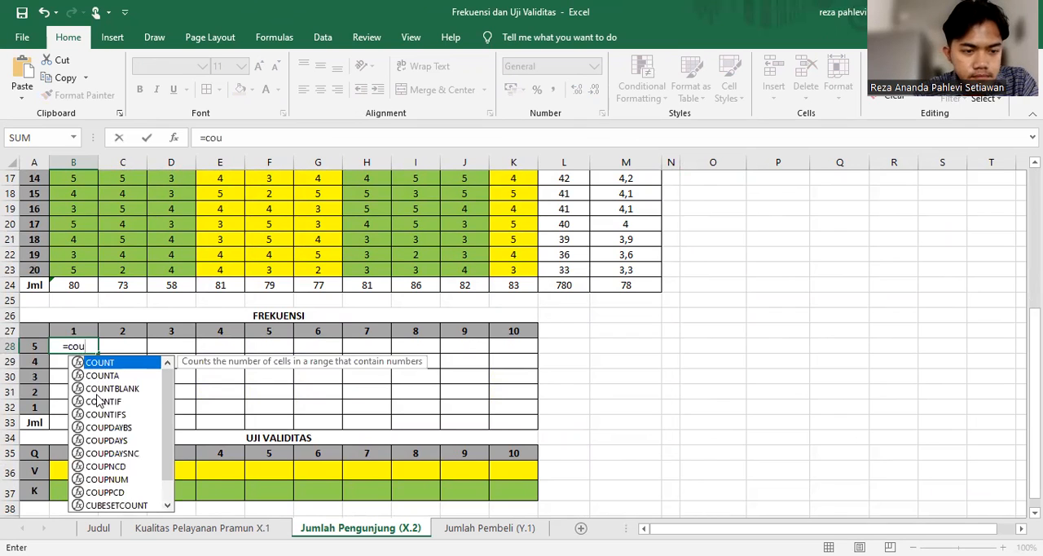
double_click(96, 400)
scroll(96, 394, "up", 5)
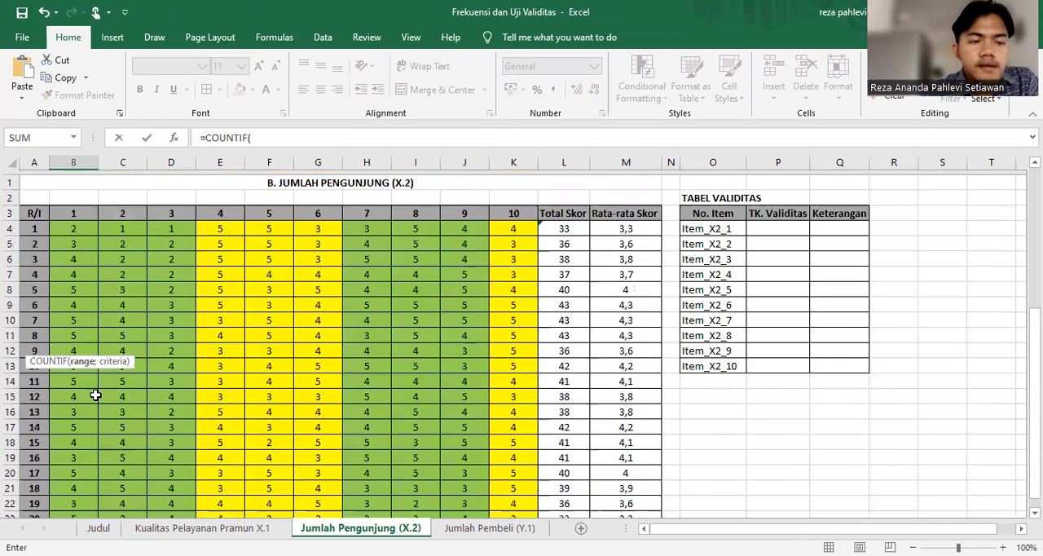
left_click(84, 225)
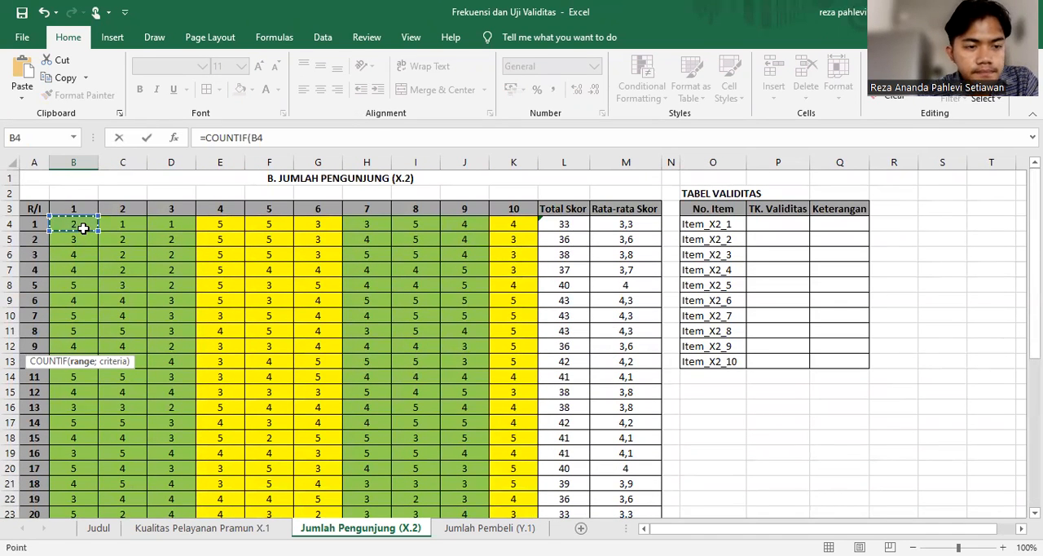
scroll(83, 467, "down", 1)
left_click(83, 467, "shift")
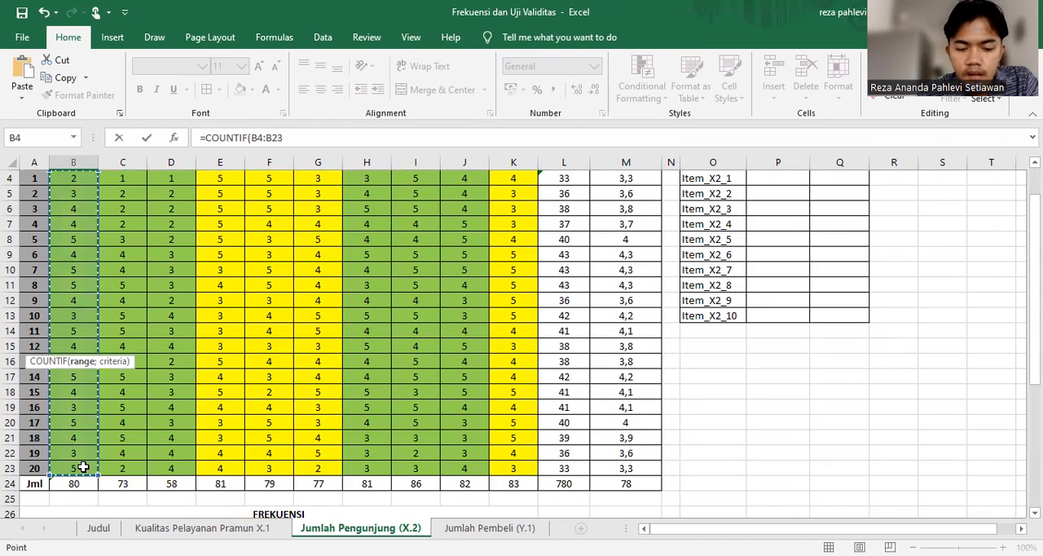
scroll(83, 467, "down", 4)
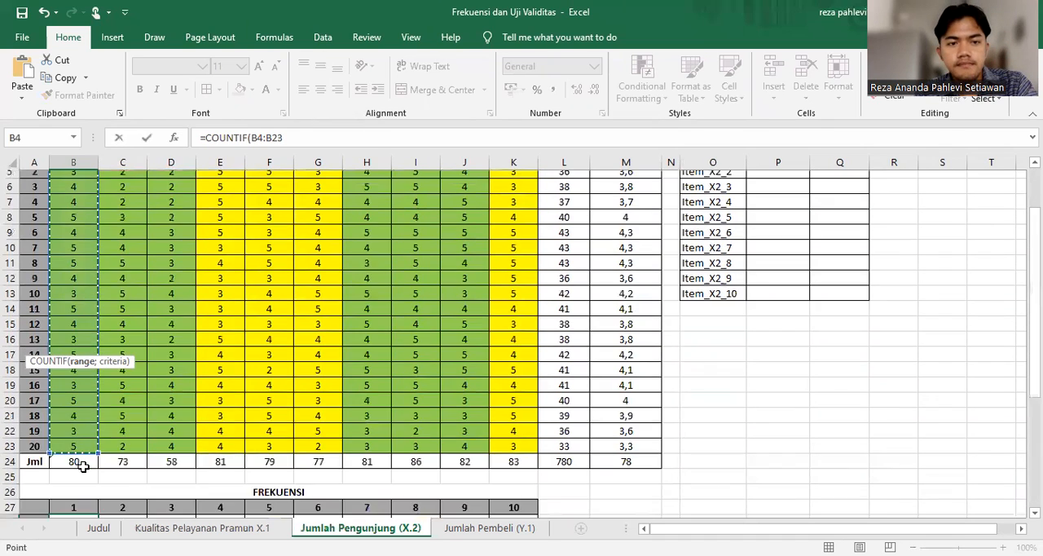
key("F4")
key("F4")
Complete the X.2 sheet's B28 formula as =COUNTIF(B$4:B$23;$A28), using the column-locked score label as criterion
type(";")
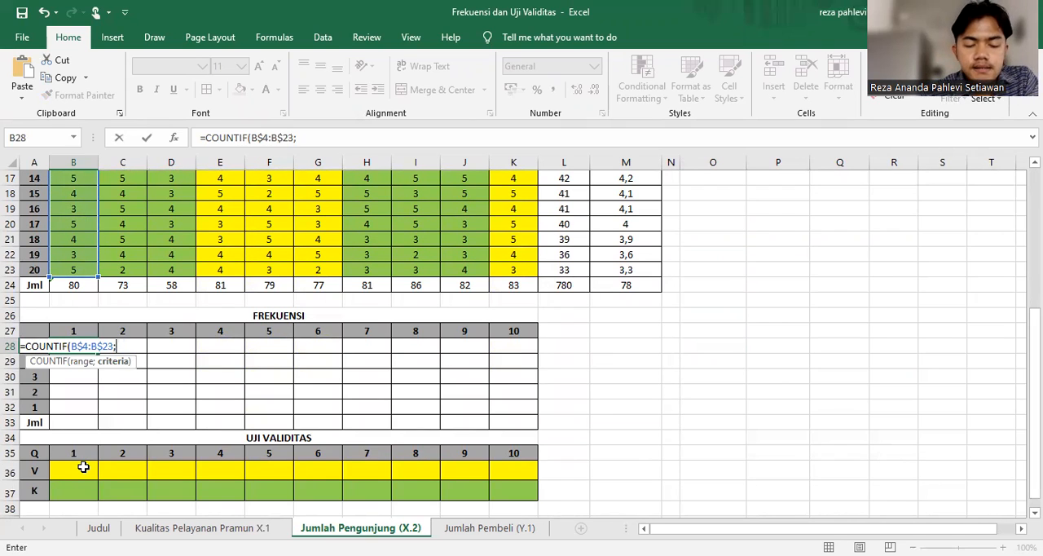
left_click(34, 392)
left_click(31, 346)
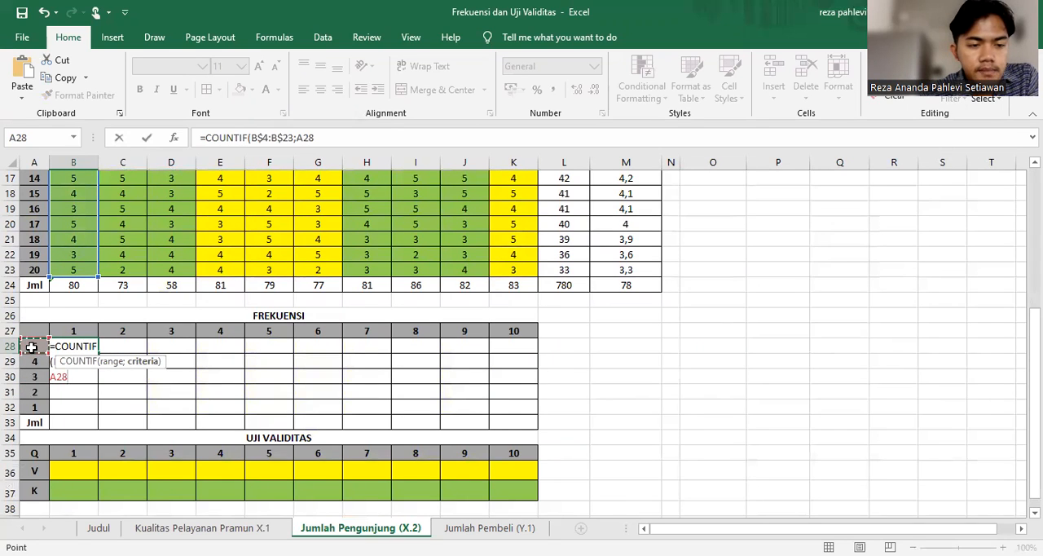
key("F4")
key("F4")
key("F4")
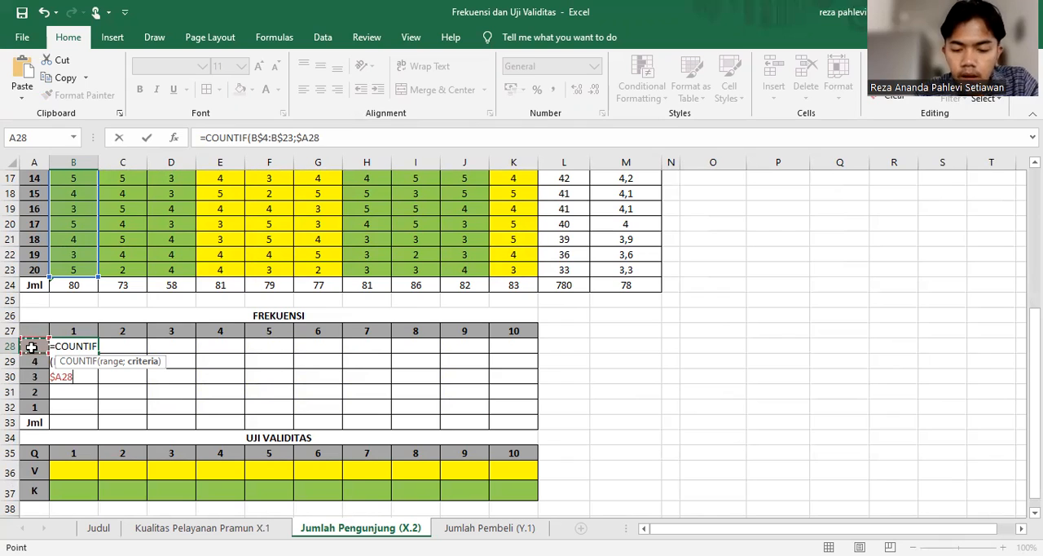
type(")")
key("Return")
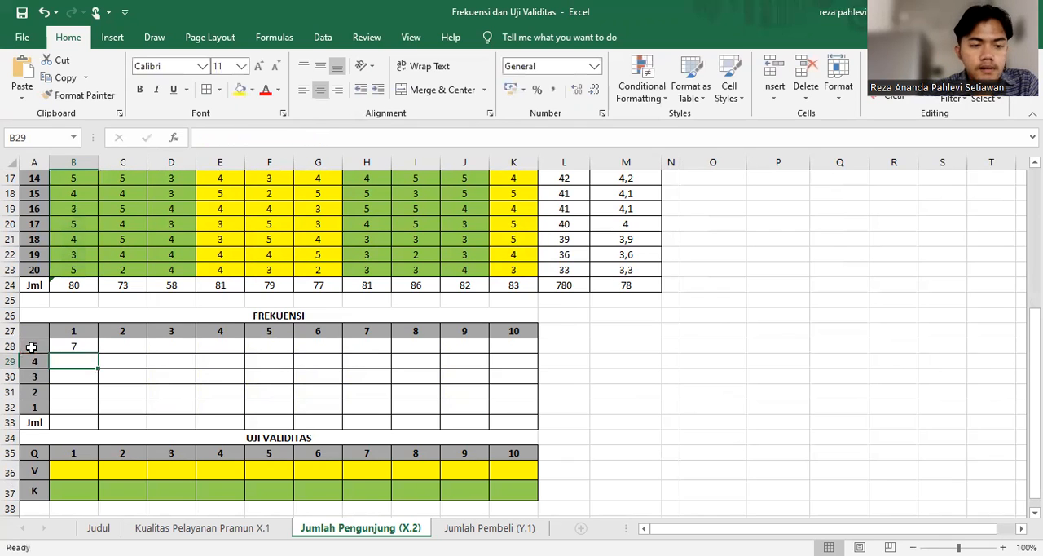
left_click(78, 347)
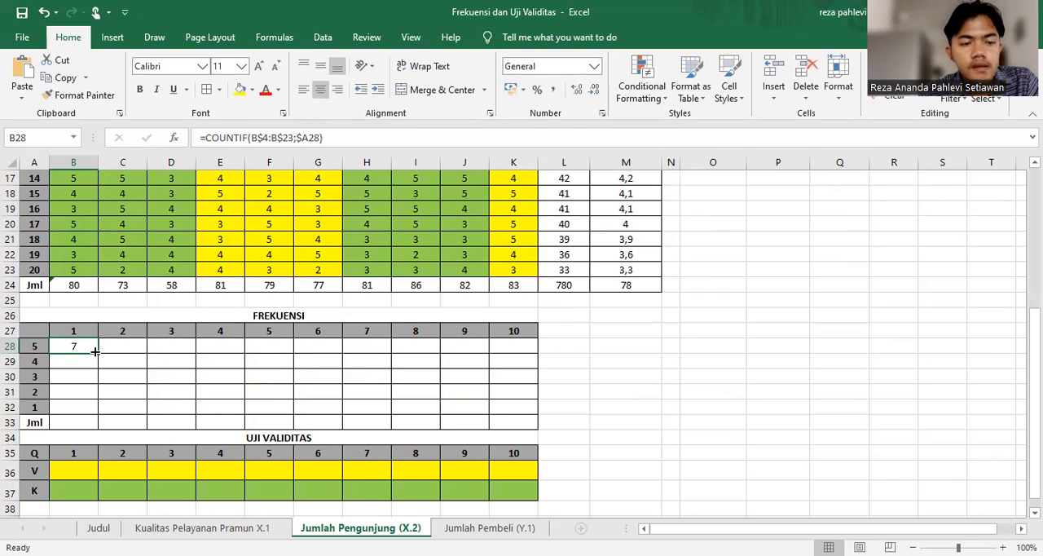
Fill the X.2 frequency formula across B28:K32 and total each column with SUM in the Jml row, B33 to K33
left_click_drag(98, 350, 538, 413)
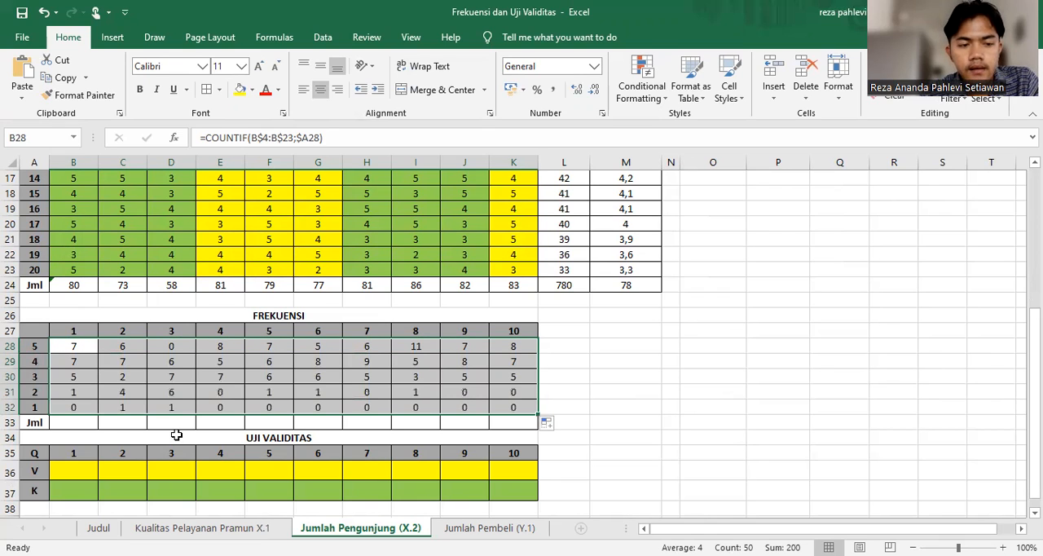
left_click(83, 425)
left_click_drag(79, 345, 78, 424)
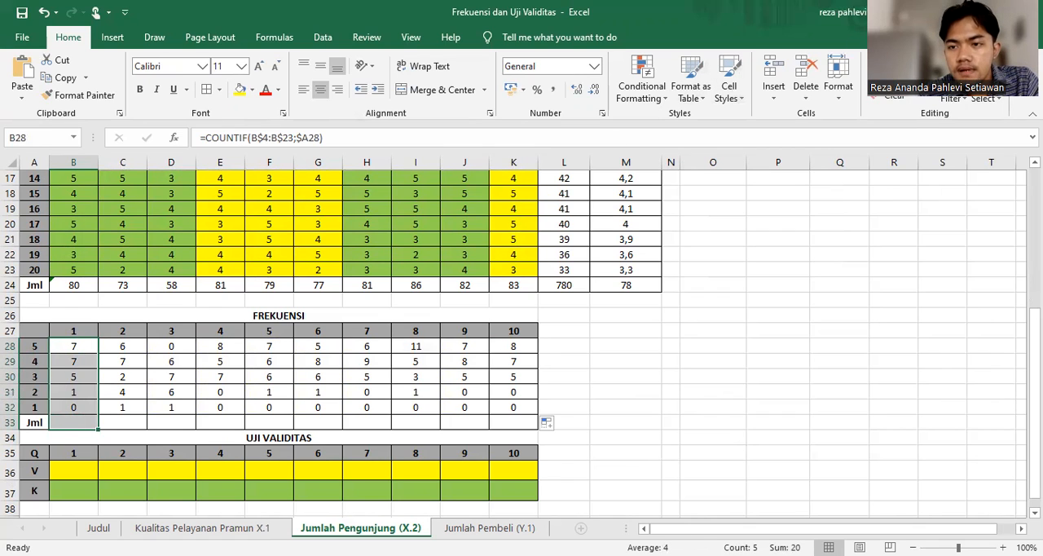
left_click(894, 61)
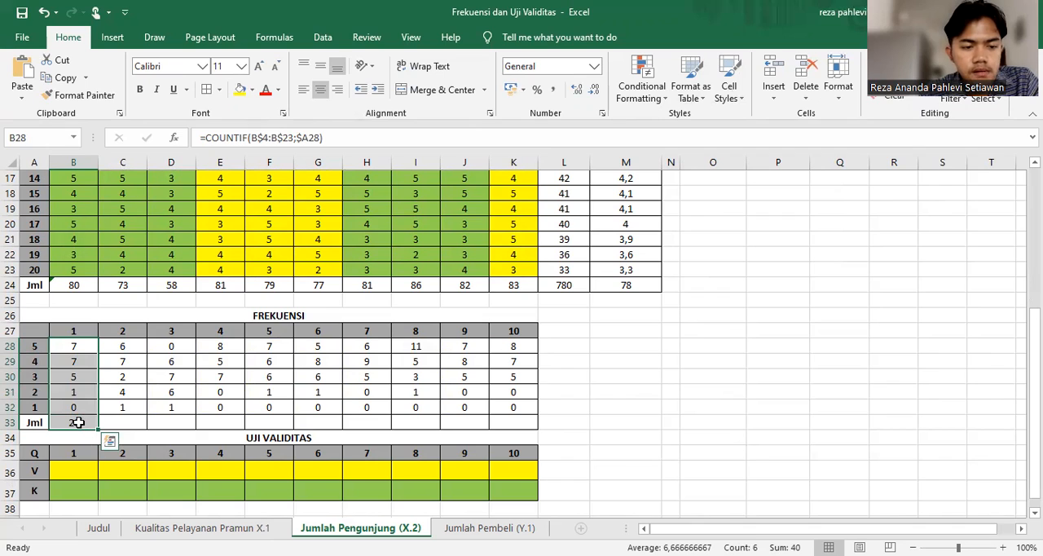
left_click(78, 422)
left_click_drag(97, 429, 521, 436)
left_click(669, 372)
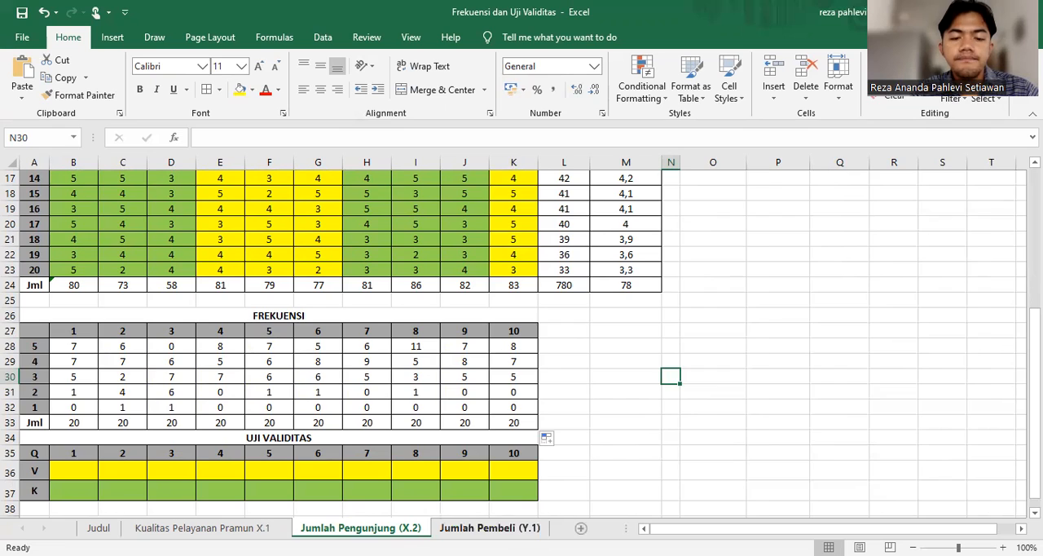
On the Jumlah Pembeli (Y.1) sheet, start a COUNTIF formula in FREKUENSI cell B28
left_click(512, 528)
scroll(521, 342, "down", 5)
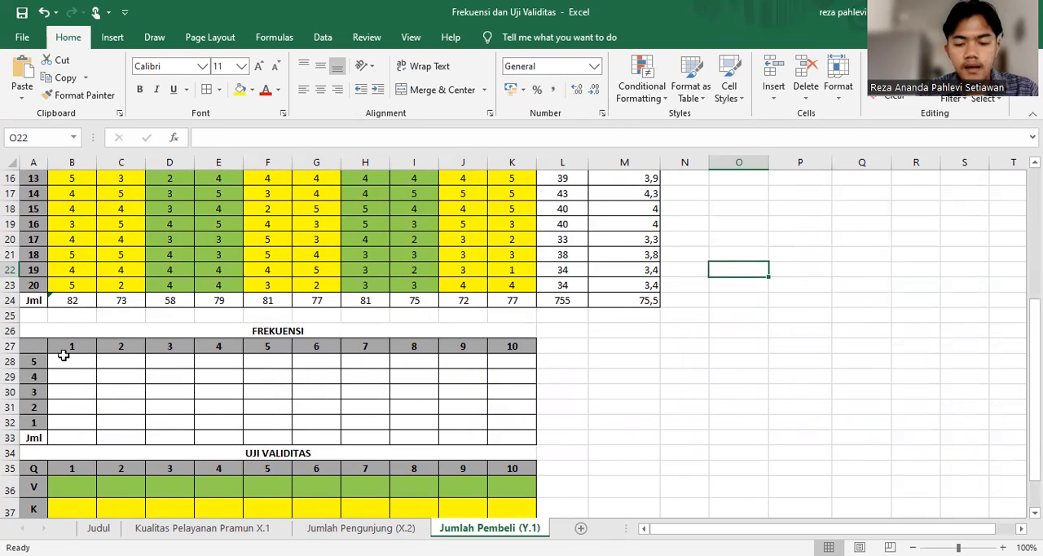
left_click(64, 358)
type("=c")
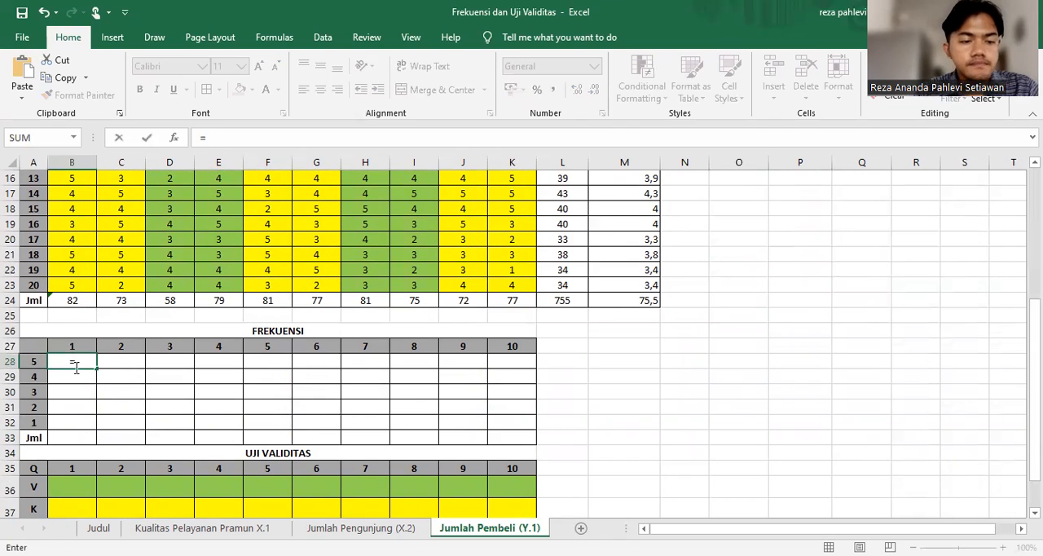
type("oun")
double_click(98, 417)
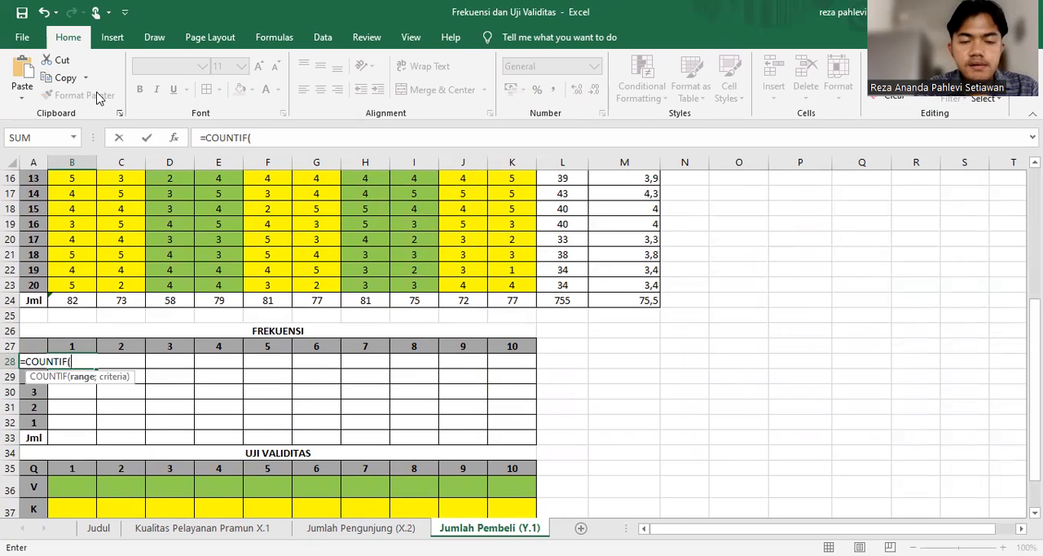
Set the COUNTIF range to question 1's scores with locked rows, B$4:B$23, and proceed to the criteria argument
scroll(52, 200, "up", 5)
left_click(65, 223)
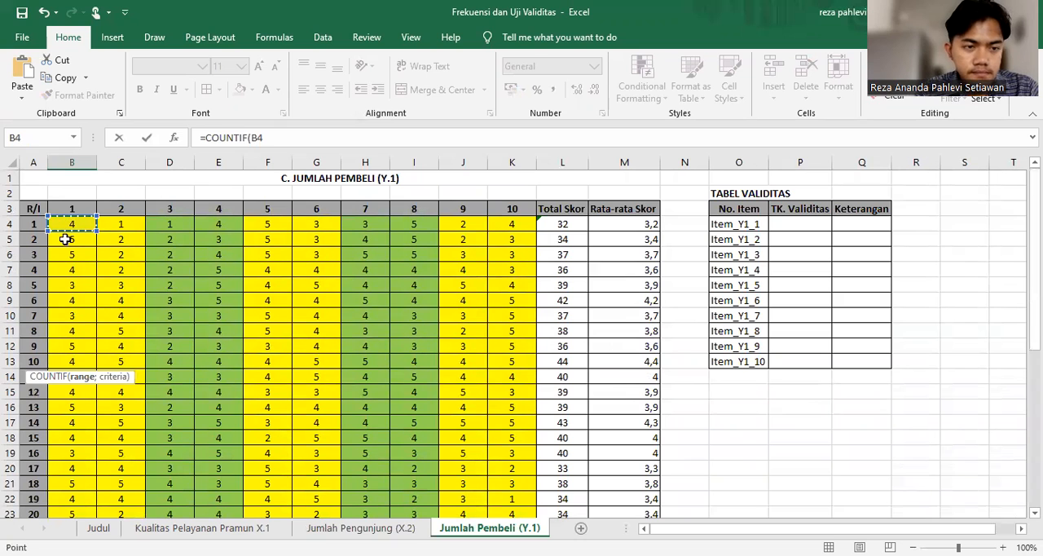
scroll(76, 465, "down", 1)
left_click(80, 465, "shift")
scroll(80, 465, "down", 4)
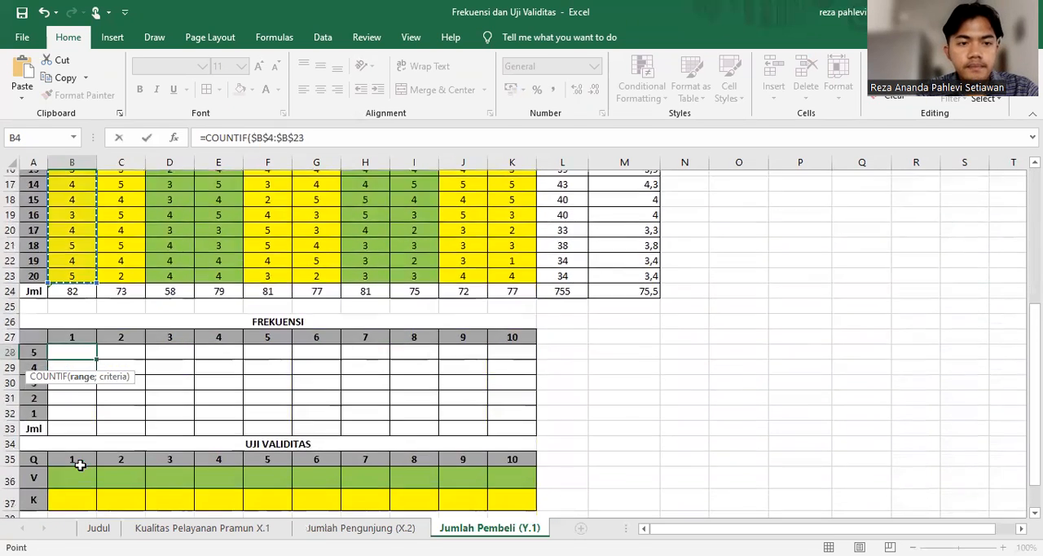
key("F4")
key("F4")
type(";")
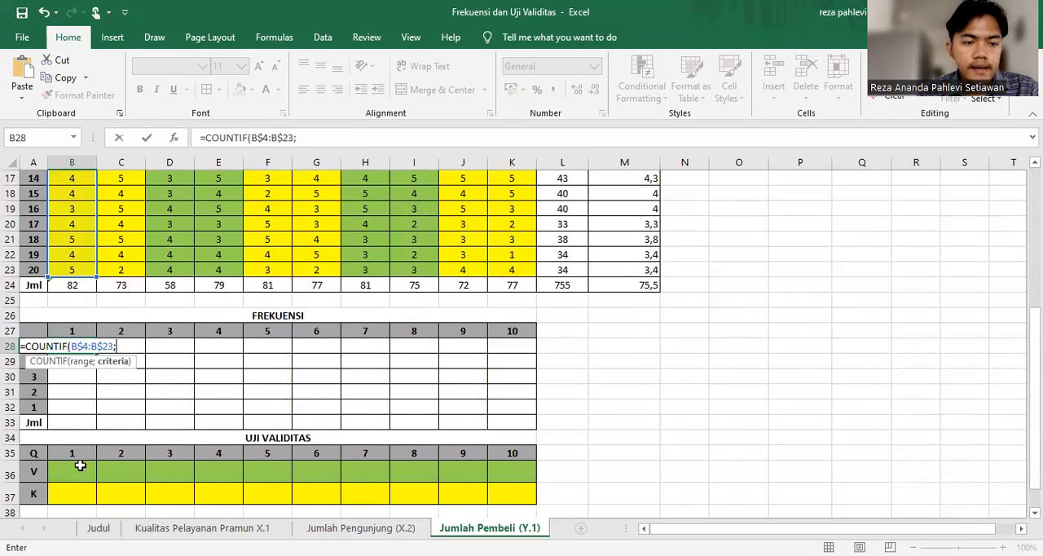
Complete the Y.1 sheet's B28 formula as =COUNTIF(B$4:B$23;$A28), using the column-locked score label as criterion
left_click(33, 404)
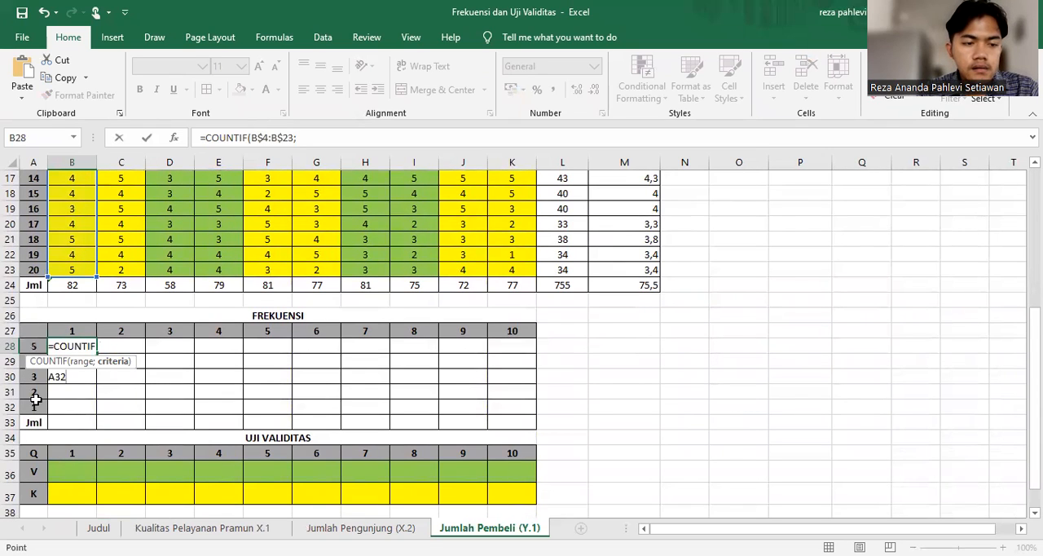
left_click(32, 344)
key("F4")
key("F4")
key("F4")
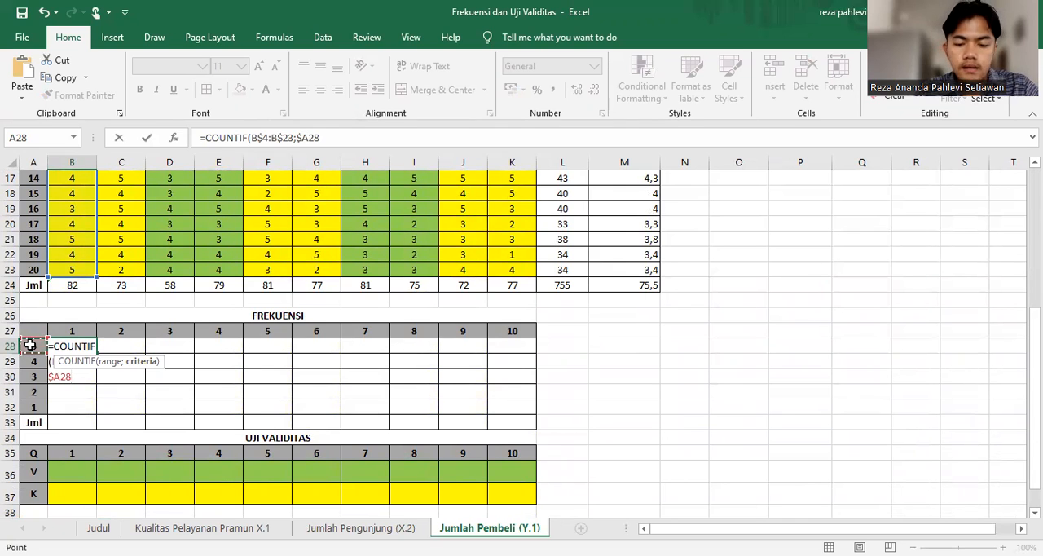
type(")")
key("Return")
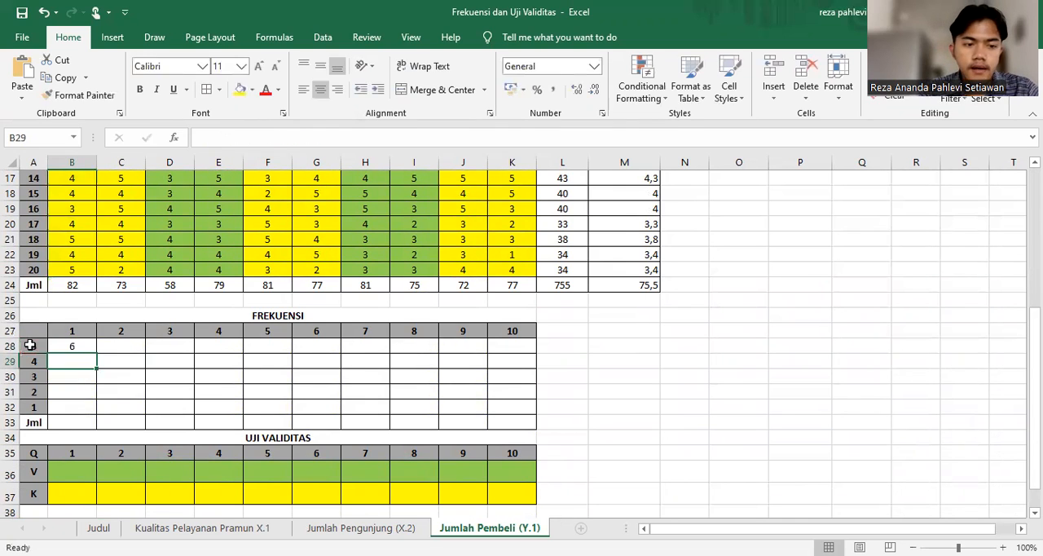
Fill the B28 COUNTIF formula across the Y.1 frequency table to K28 and down to row 32
left_click(73, 347)
left_click_drag(95, 351, 514, 350)
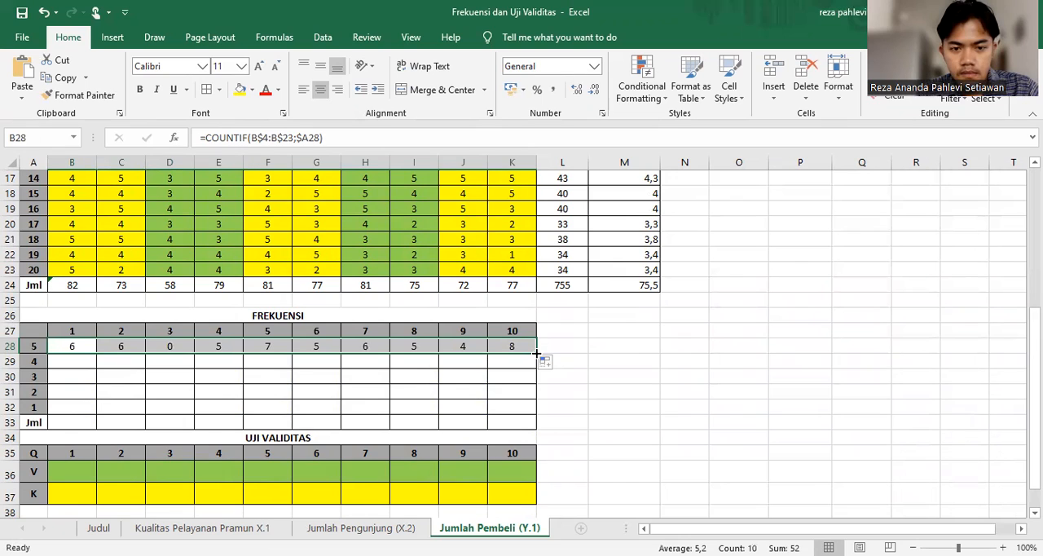
left_click_drag(536, 352, 536, 420)
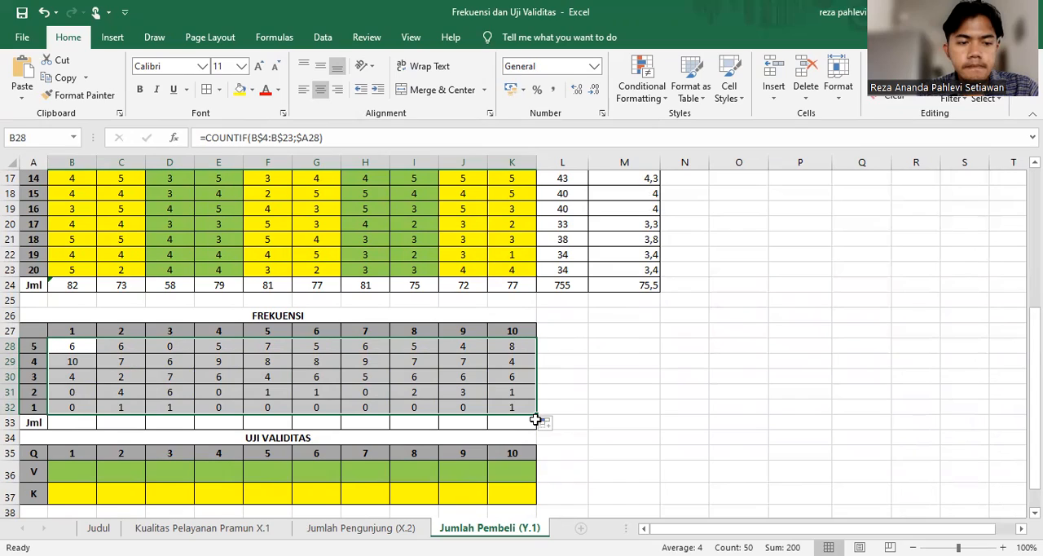
left_click(595, 406)
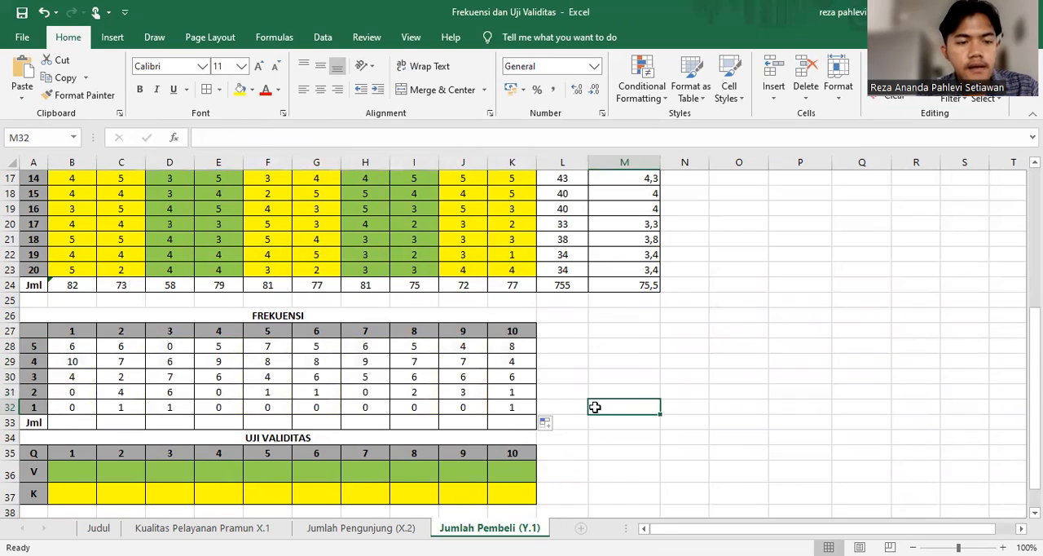
Total the Y.1 frequencies in the table's Jml row, entering =SUM(B28:B32) in B33 and filling it across to K33
scroll(595, 407, "up", 3)
scroll(595, 407, "up", 3)
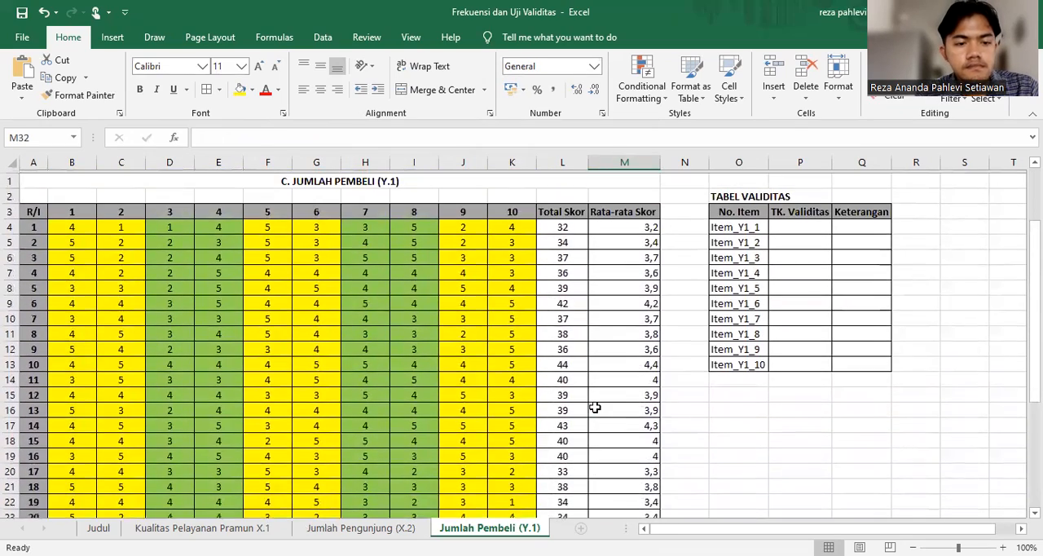
scroll(595, 407, "down", 1)
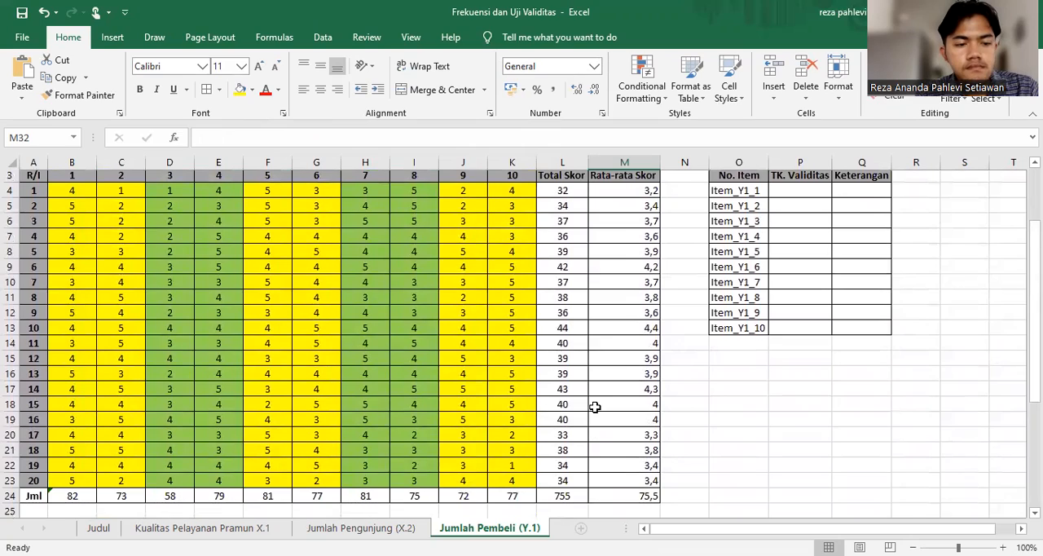
scroll(595, 407, "down", 1)
scroll(594, 406, "down", 3)
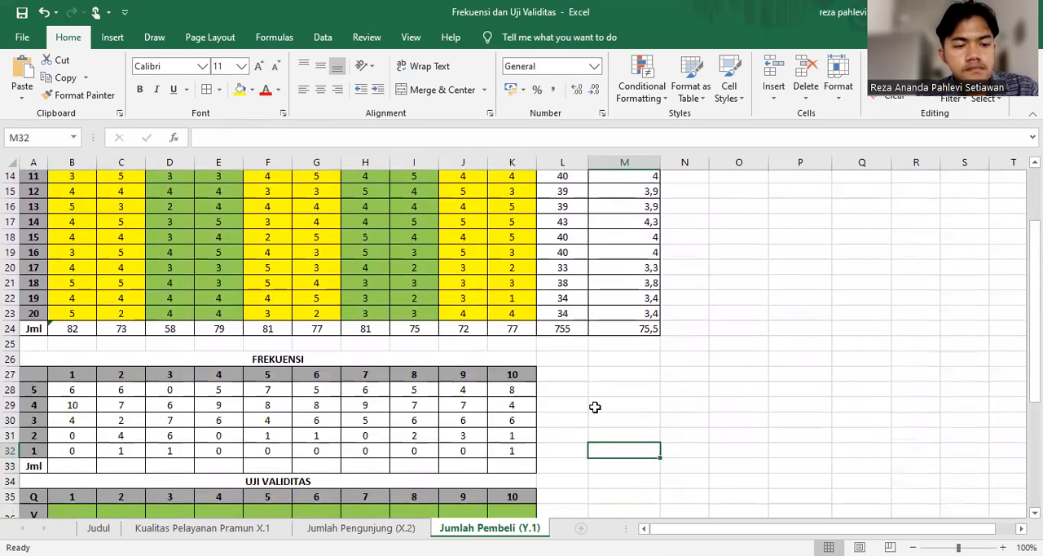
scroll(595, 407, "down", 1)
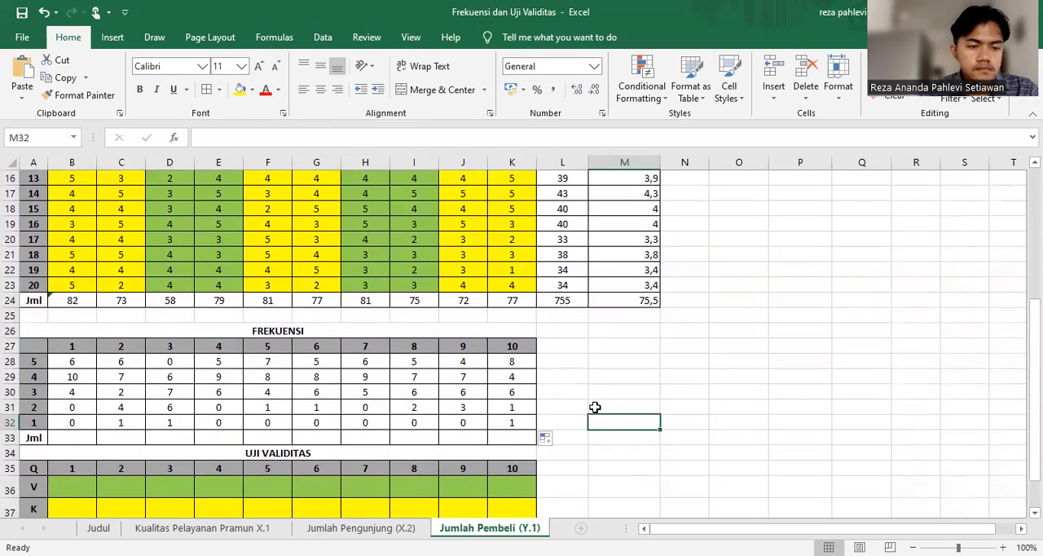
left_click(86, 434)
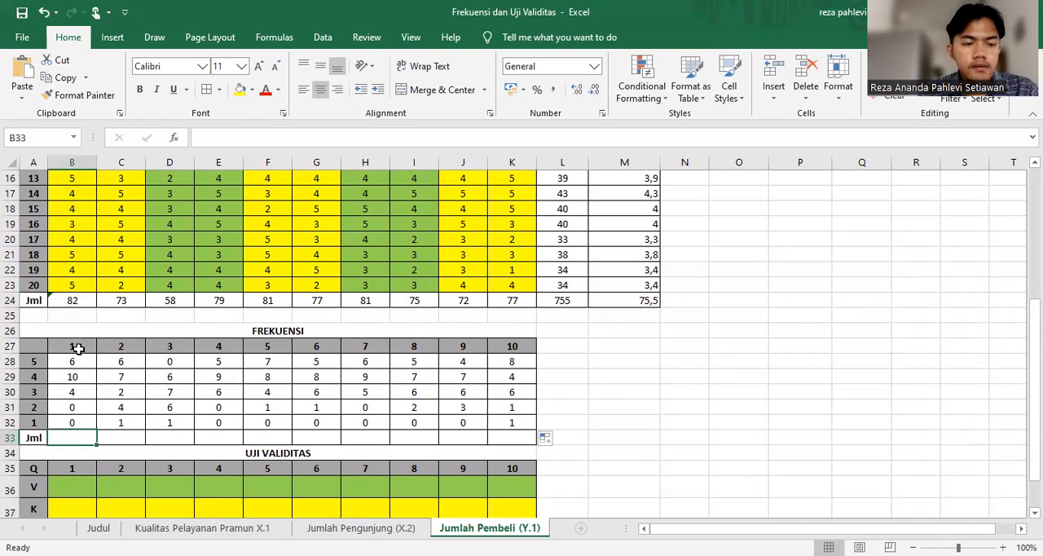
left_click_drag(77, 361, 87, 436)
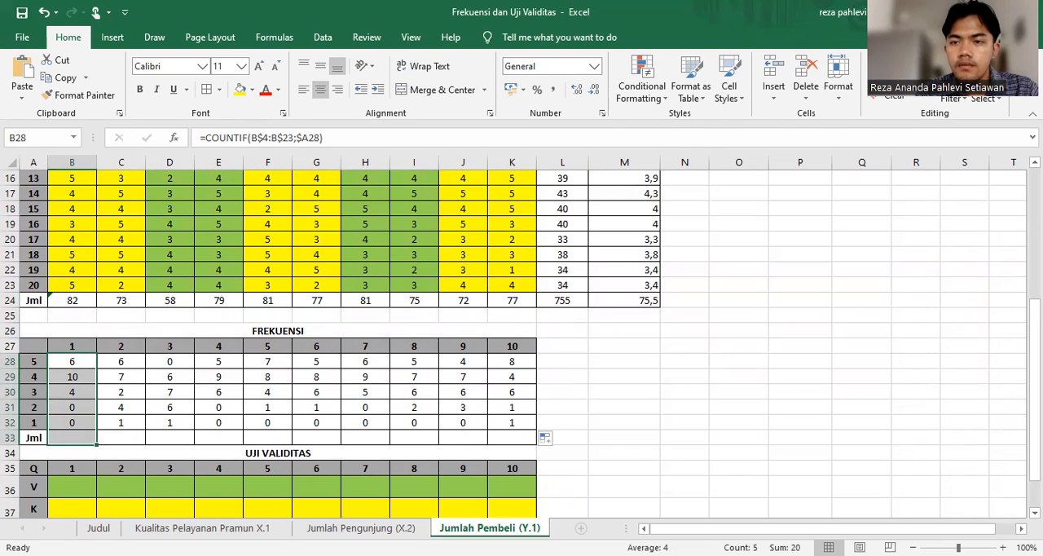
key("alt+=")
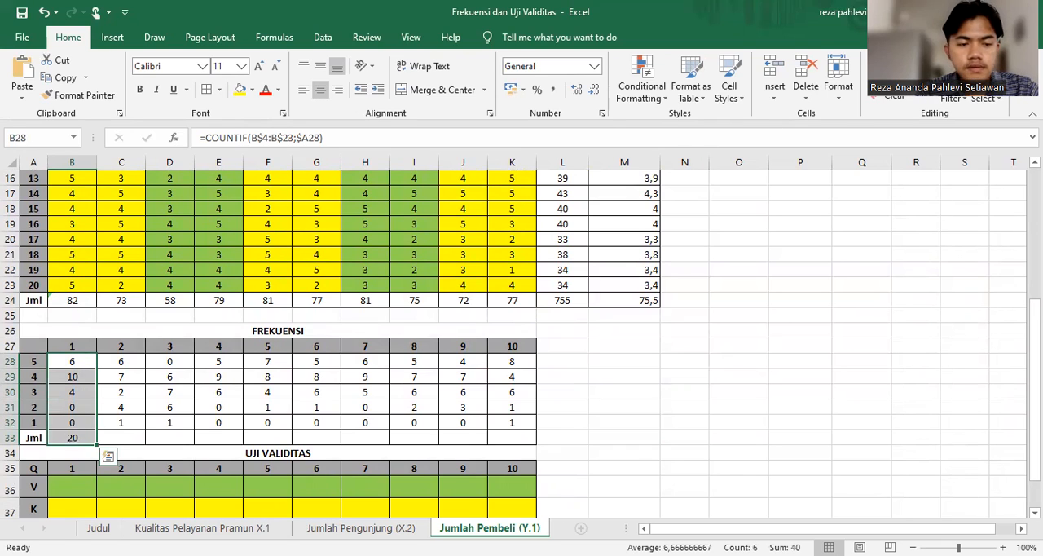
left_click(74, 437)
left_click_drag(96, 444, 515, 437)
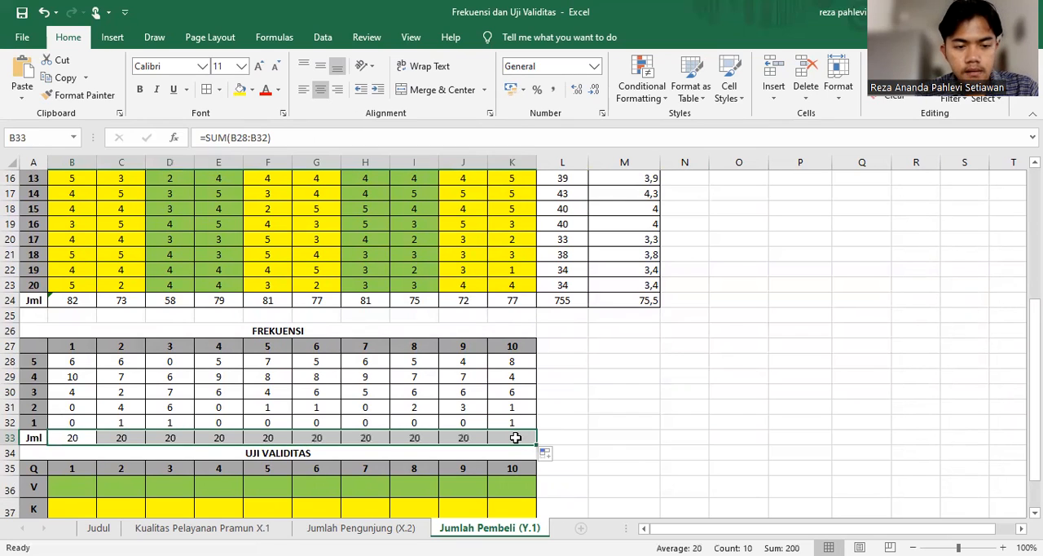
left_click(587, 422)
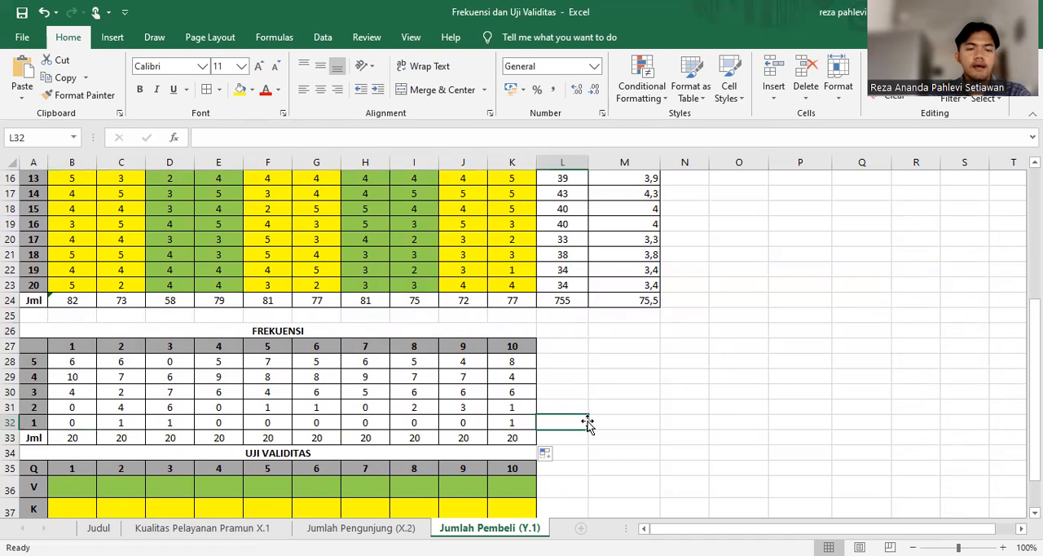
scroll(586, 422, "up", 1)
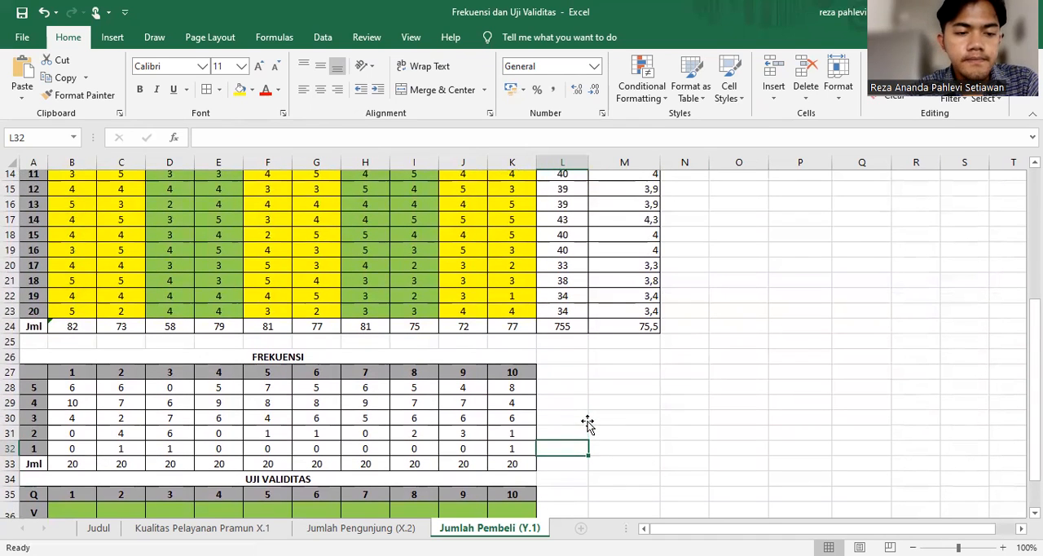
scroll(587, 422, "up", 1)
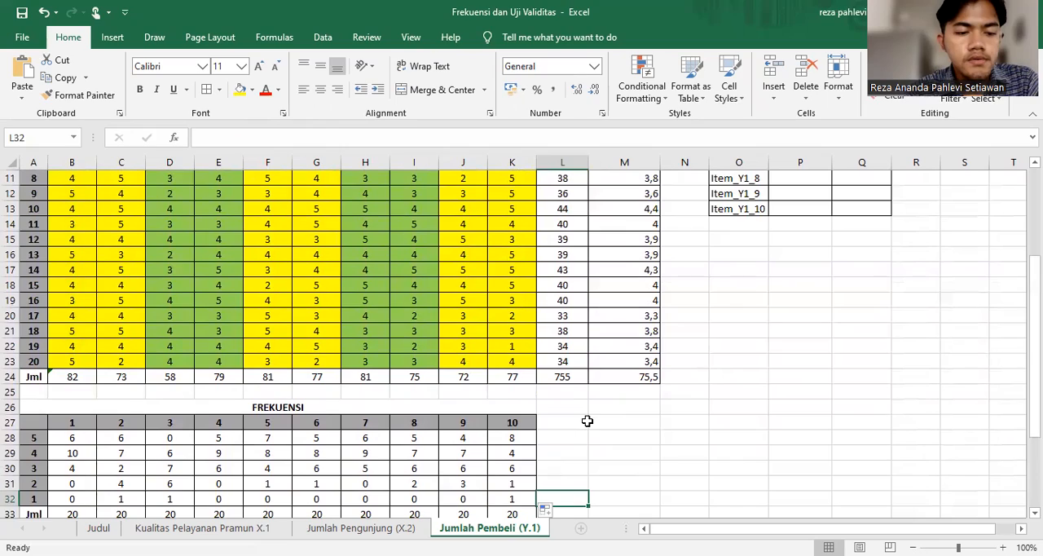
scroll(587, 420, "up", 3)
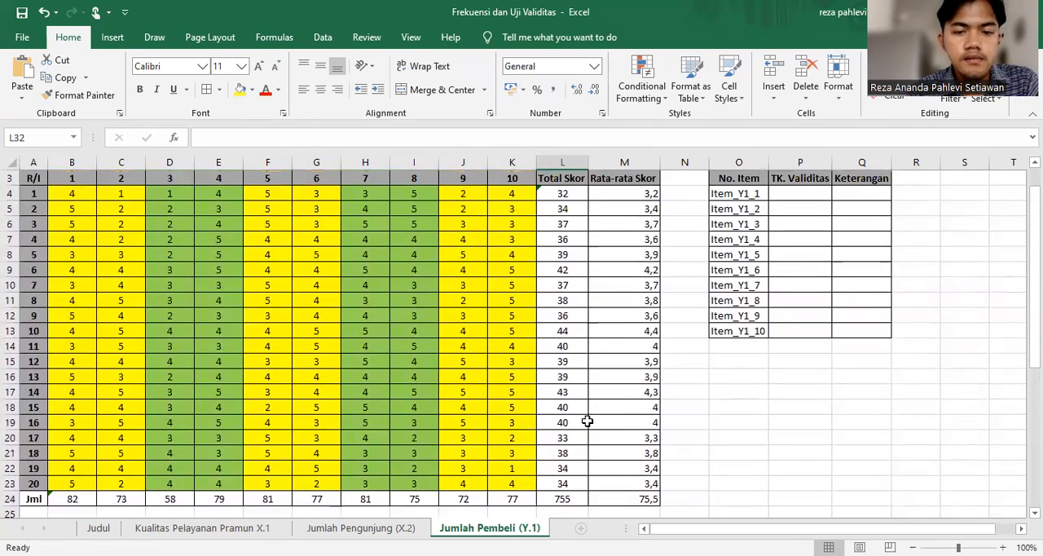
scroll(967, 494, "down", 4)
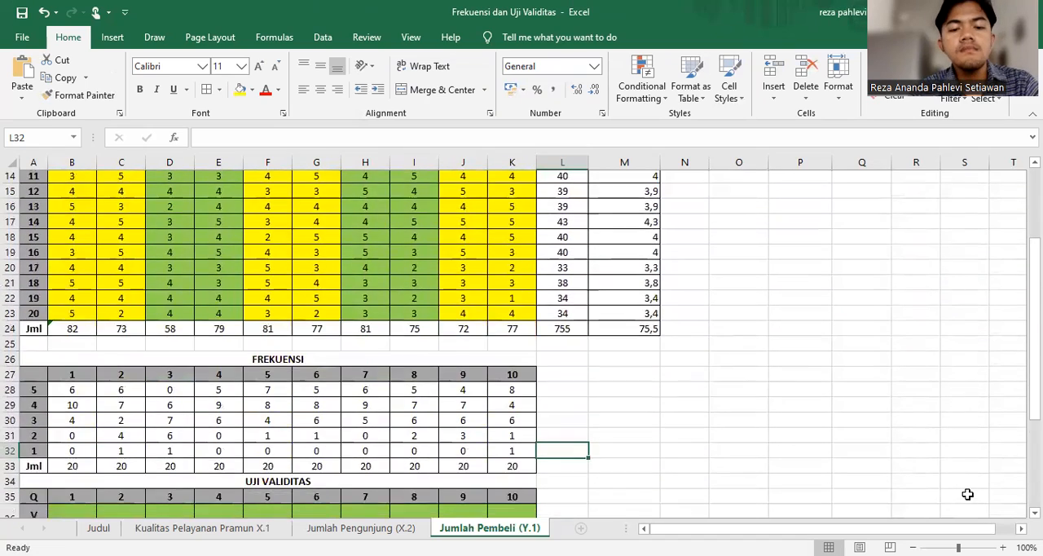
scroll(967, 494, "down", 1)
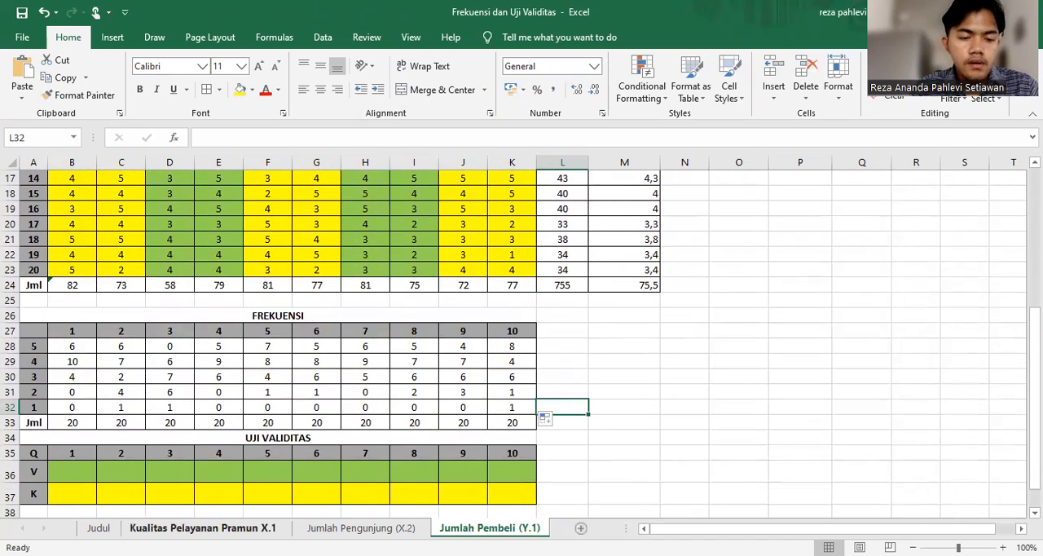
Return to the Kualitas Pelayanan Pramun X.1 sheet and select cell B36, the UJI VALIDITAS V row for question 1
left_click(202, 528)
scroll(522, 343, "down", 2)
scroll(522, 343, "up", 2)
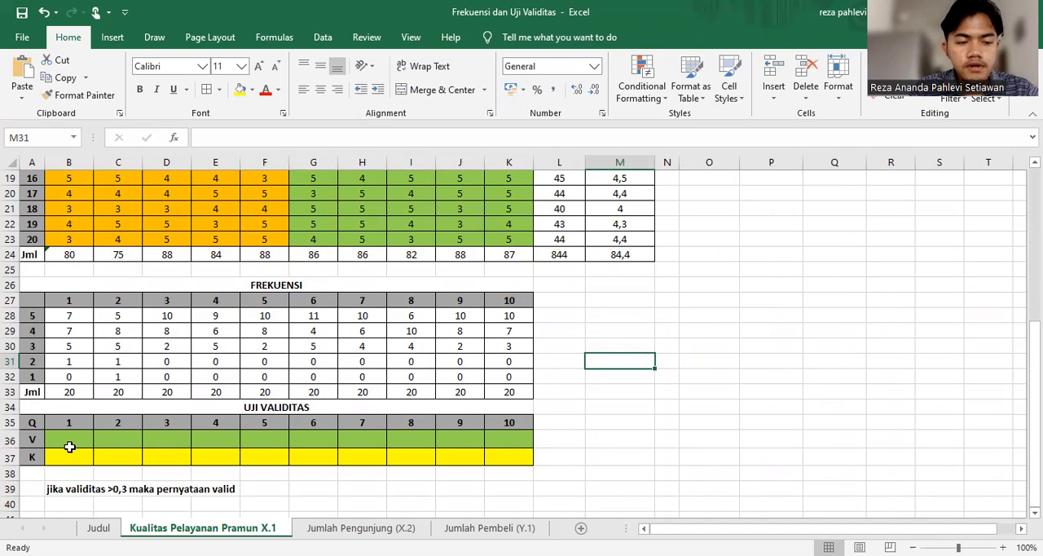
left_click(75, 443)
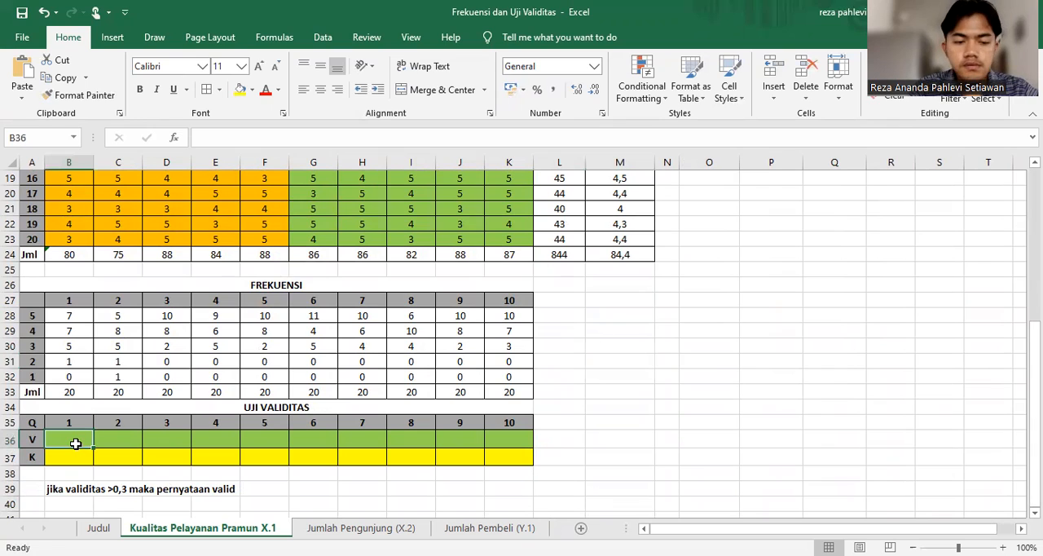
type("=")
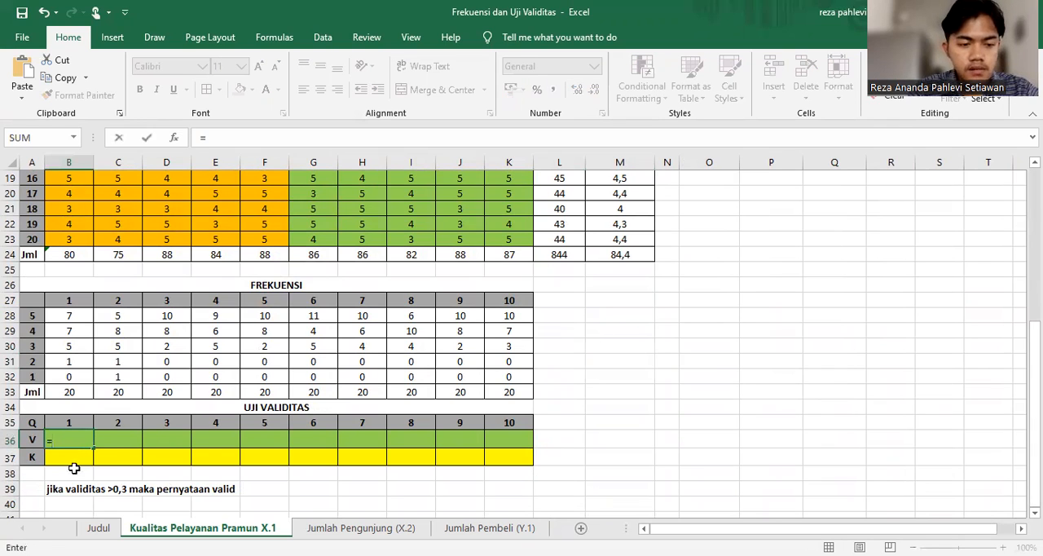
type("pea")
left_click(85, 468)
left_click(83, 439)
key("BackSpace")
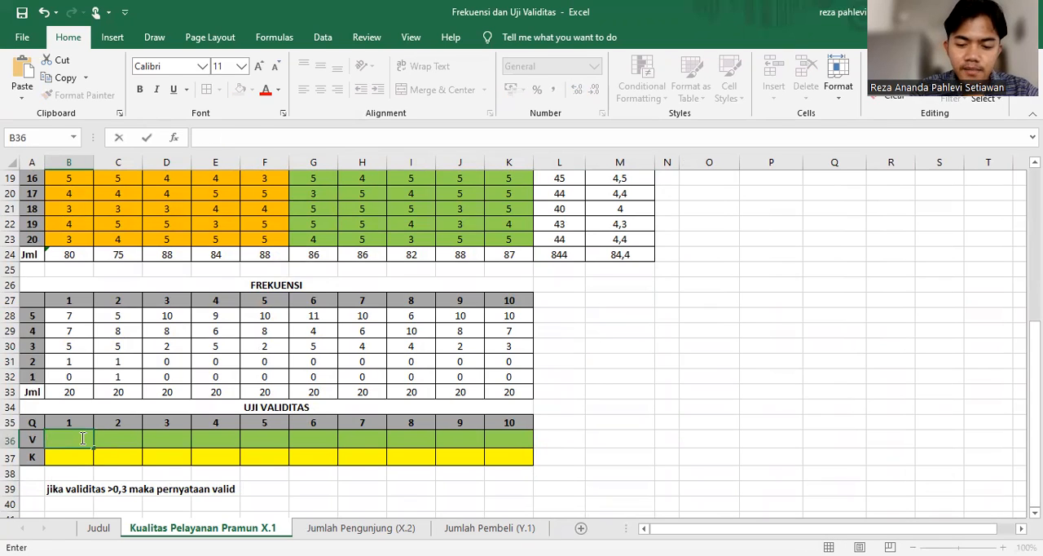
Start a PEARSON formula in B36 with question 1's scores B4:B23 as the first array
type("=pear")
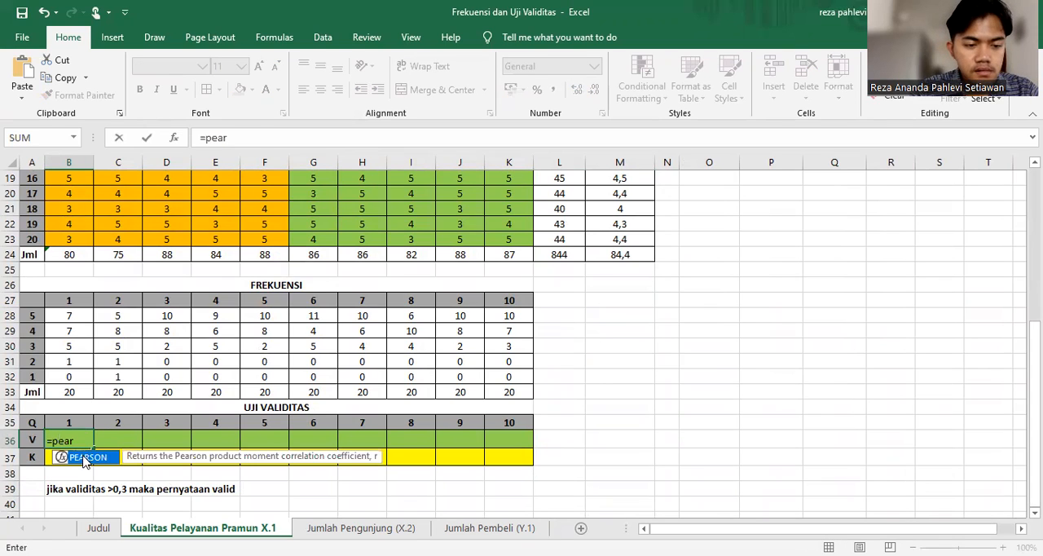
key("Tab")
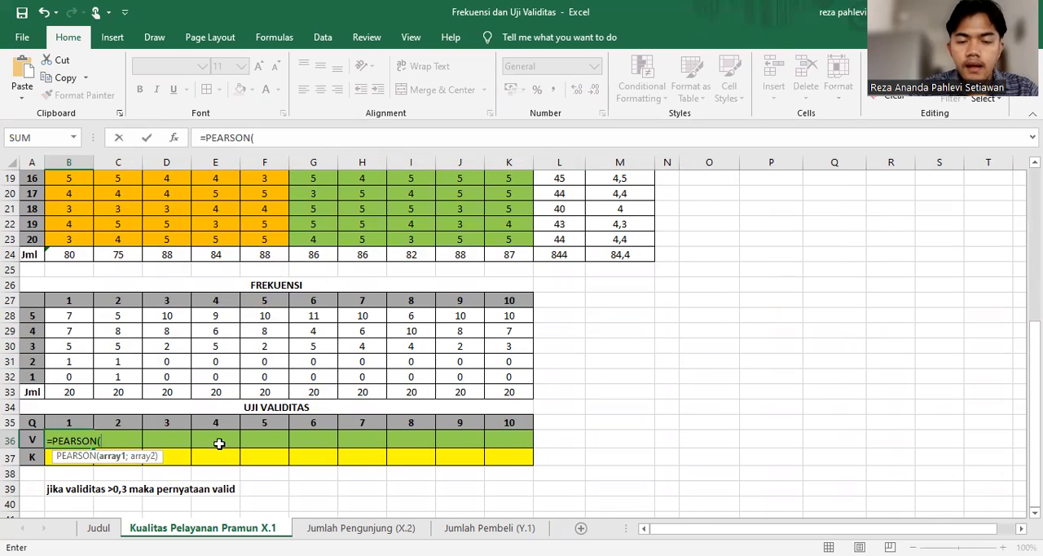
scroll(220, 443, "up", 6)
left_click(72, 228)
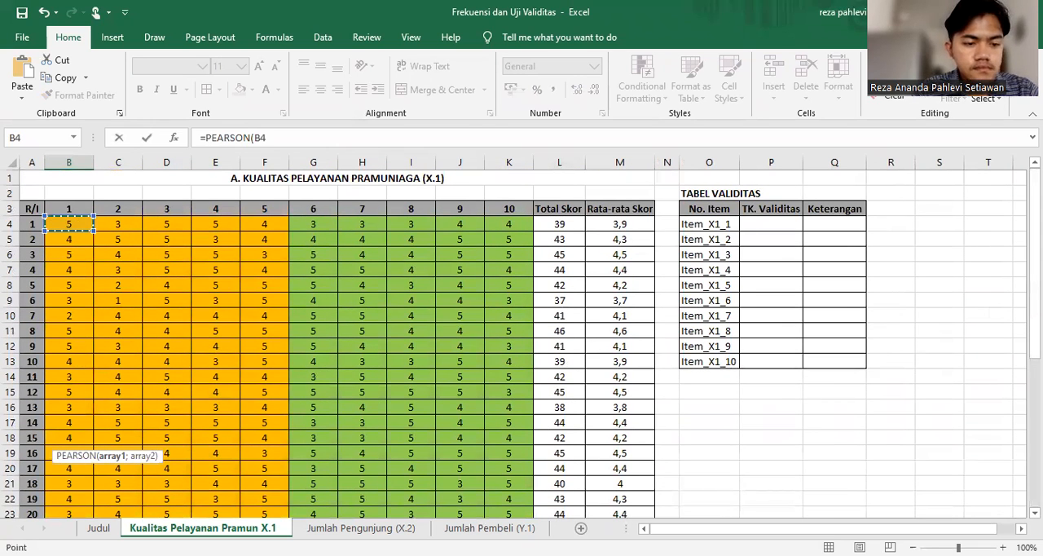
key("ctrl+shift+Down")
type(";")
Complete the B36 formula as =PEARSON(B4:B23;$L$4:$L$23), using the absolute Total Skor range as the second array
scroll(656, 196, "up", 1)
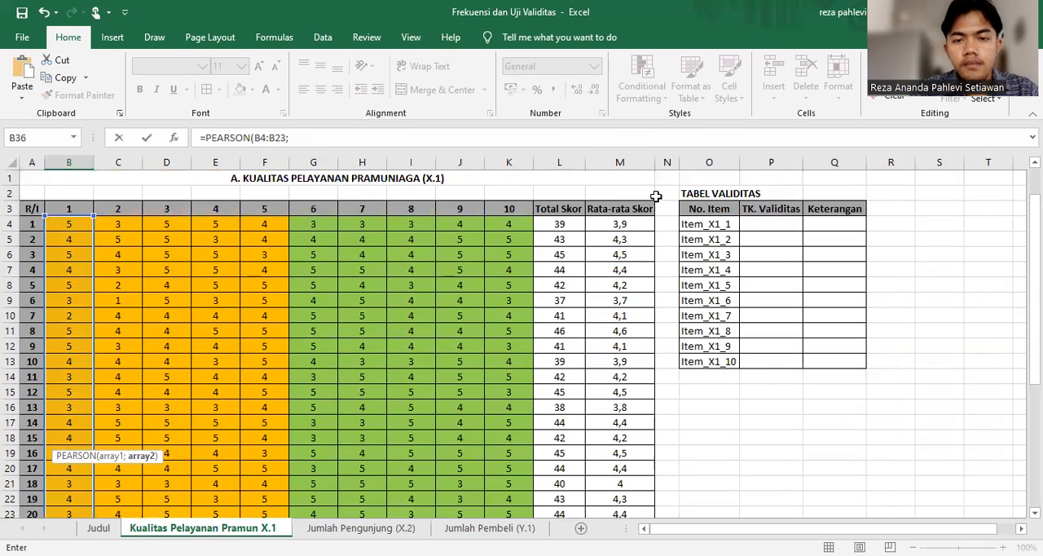
left_click_drag(575, 221, 579, 404)
left_click_drag(570, 470, 571, 471)
scroll(570, 471, "down", 1)
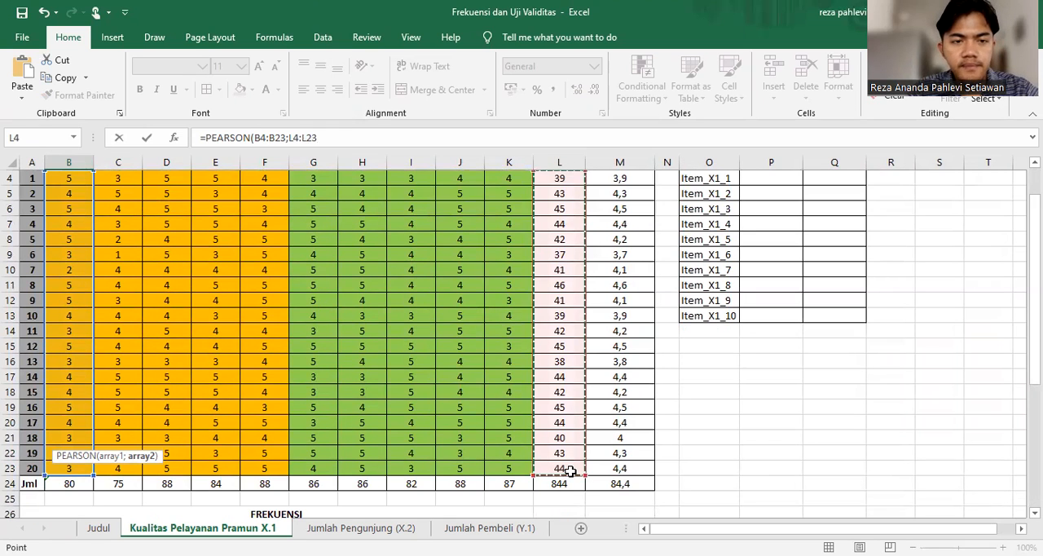
key("F4")
type(")")
key("Return")
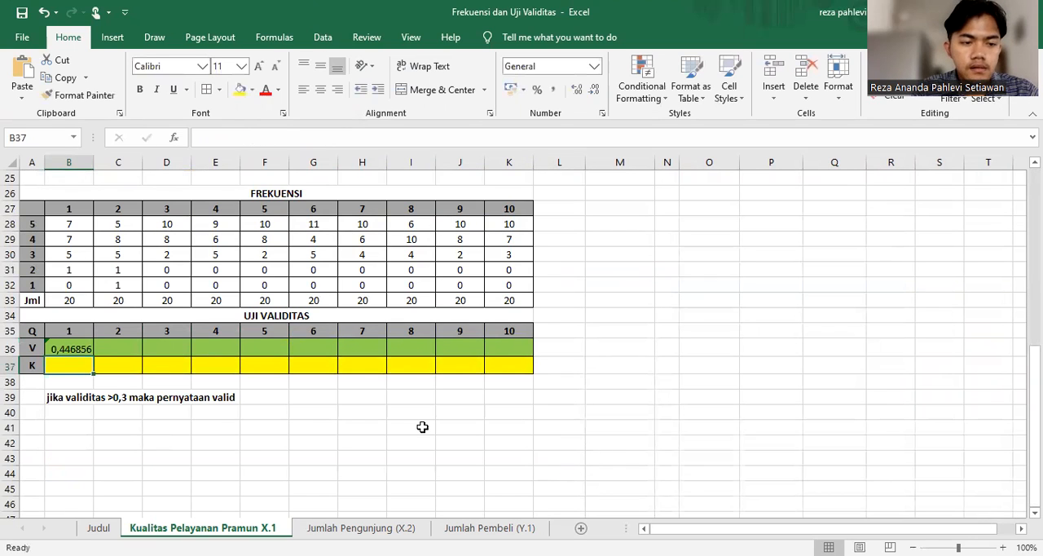
Fill the B36 PEARSON formula across to K36 and show the V row values with three decimals
left_click(87, 349)
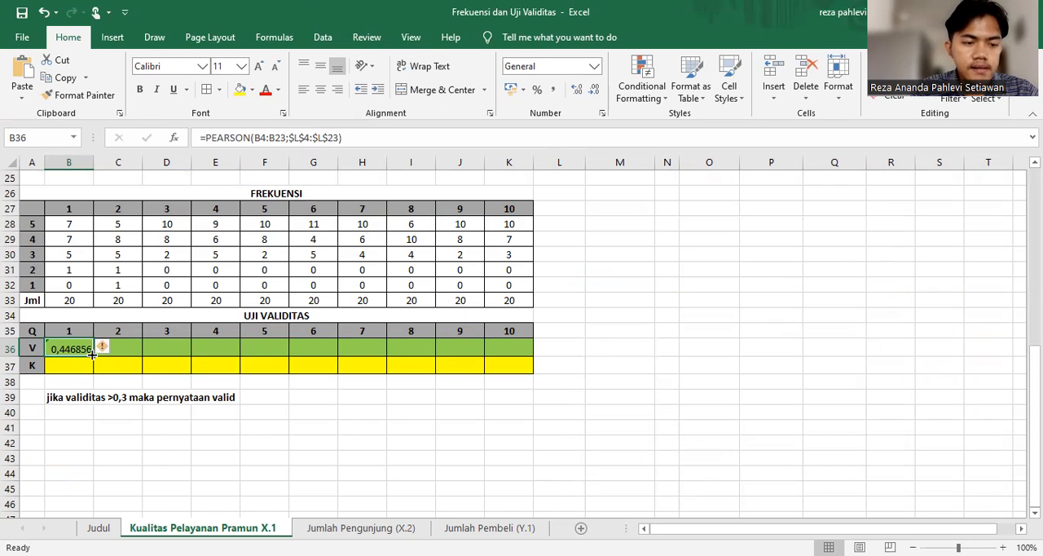
left_click_drag(92, 352, 511, 359)
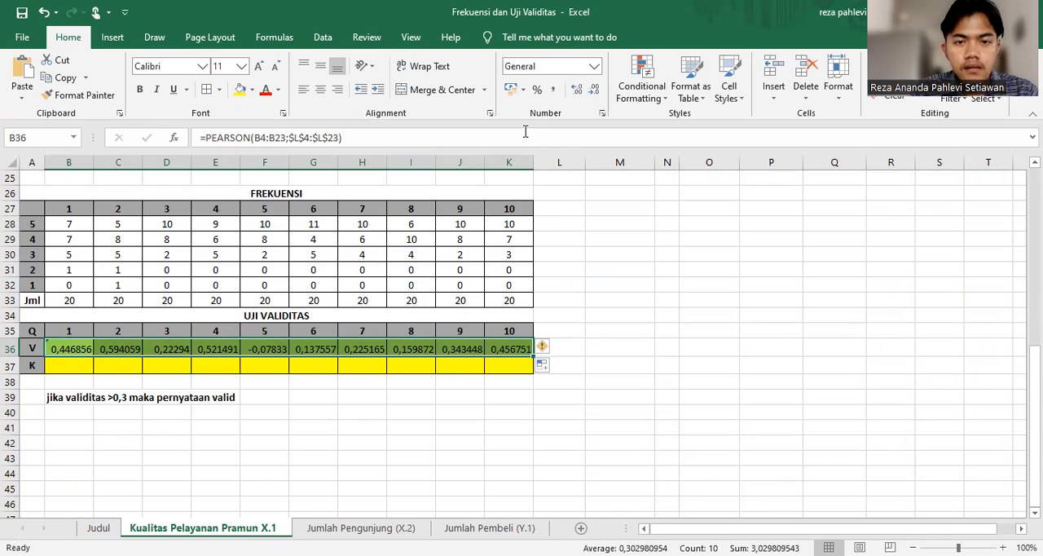
left_click(596, 89)
left_click(596, 89)
left_click(596, 90)
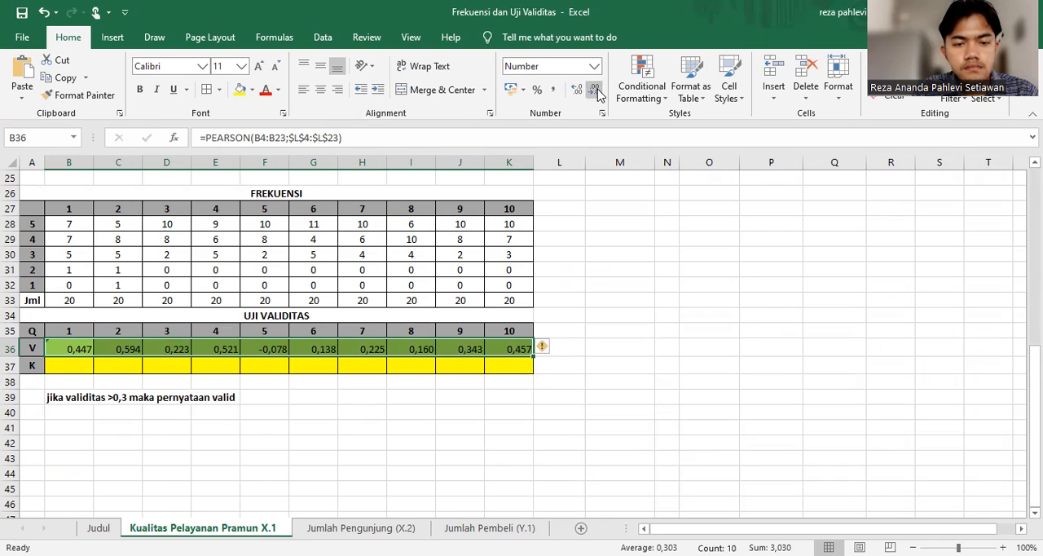
left_click(591, 357)
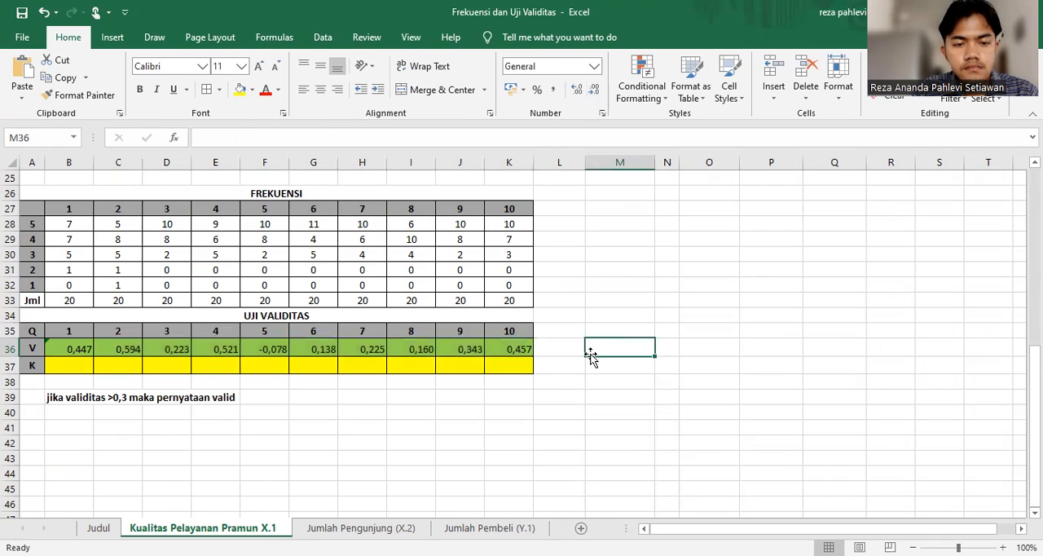
Enter =IF(B36>0,3;"Valid";"Tidak") in B37, the UJI VALIDITAS K row cell for question 1
scroll(591, 357, "up", 8)
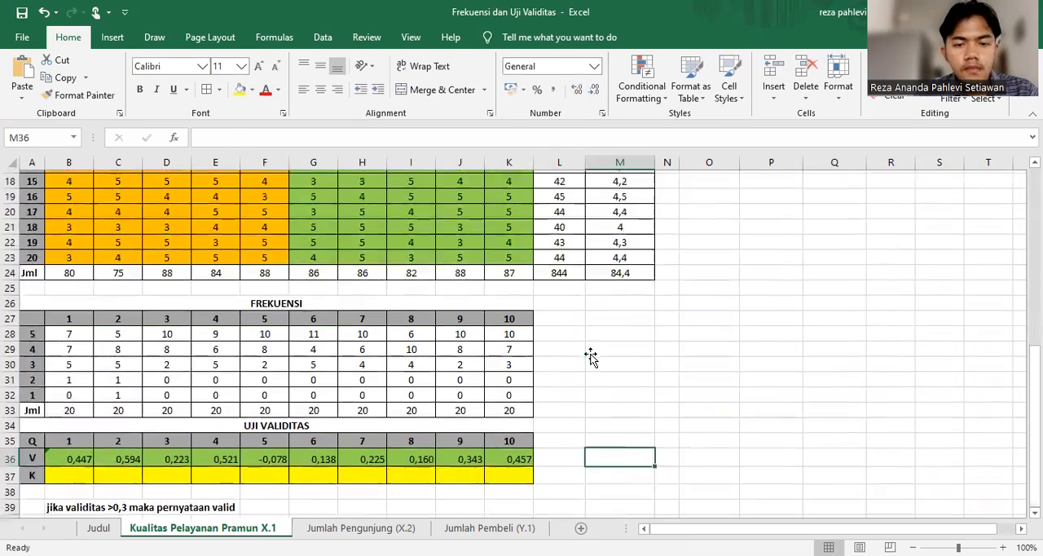
scroll(591, 357, "down", 1)
scroll(590, 357, "down", 7)
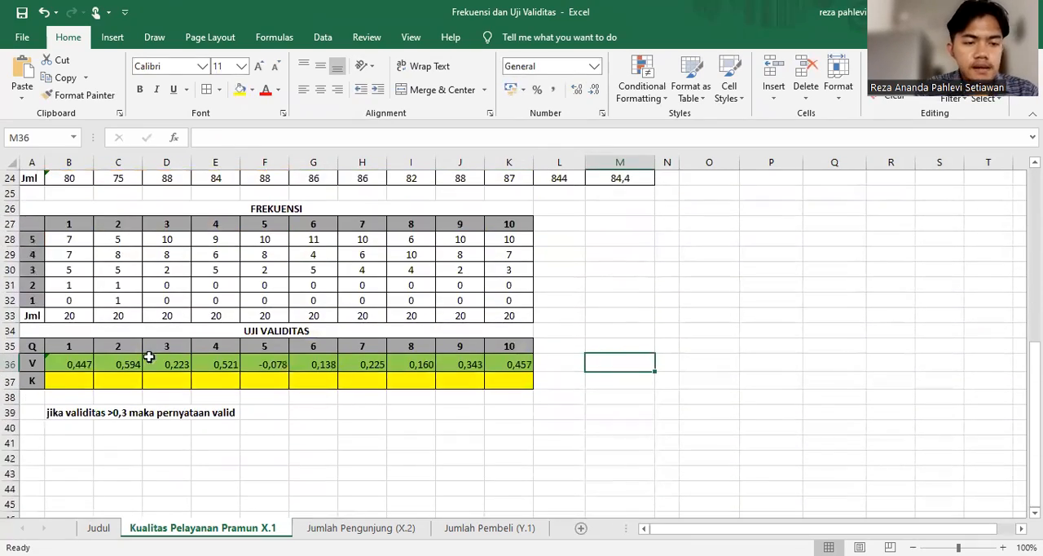
left_click(68, 383)
type("=")
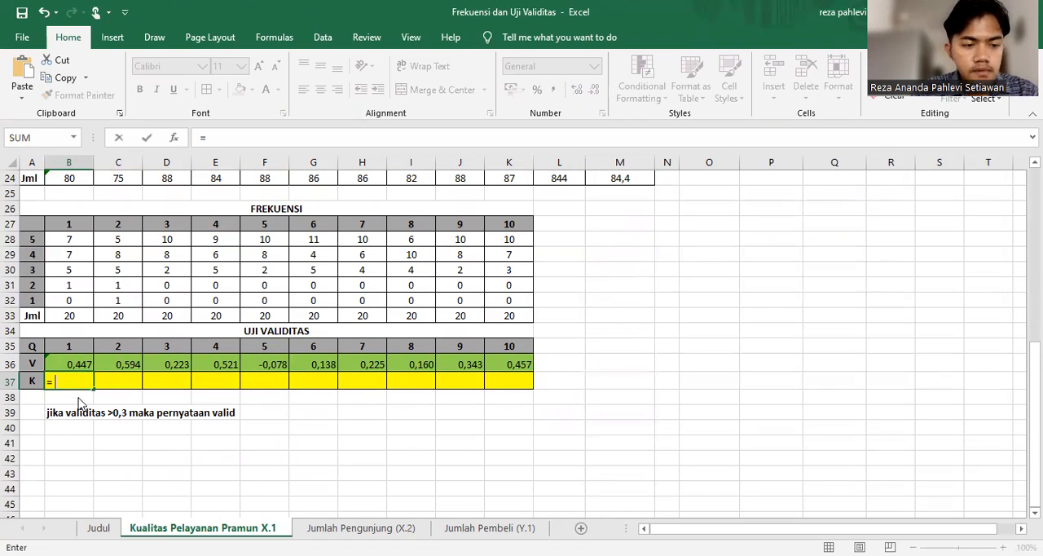
type("if")
double_click(79, 399)
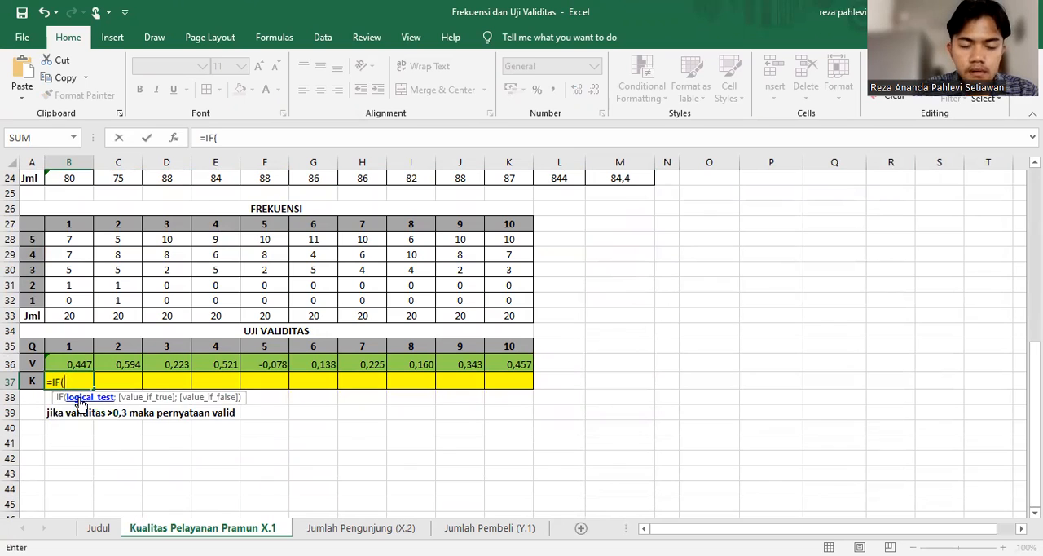
left_click(78, 363)
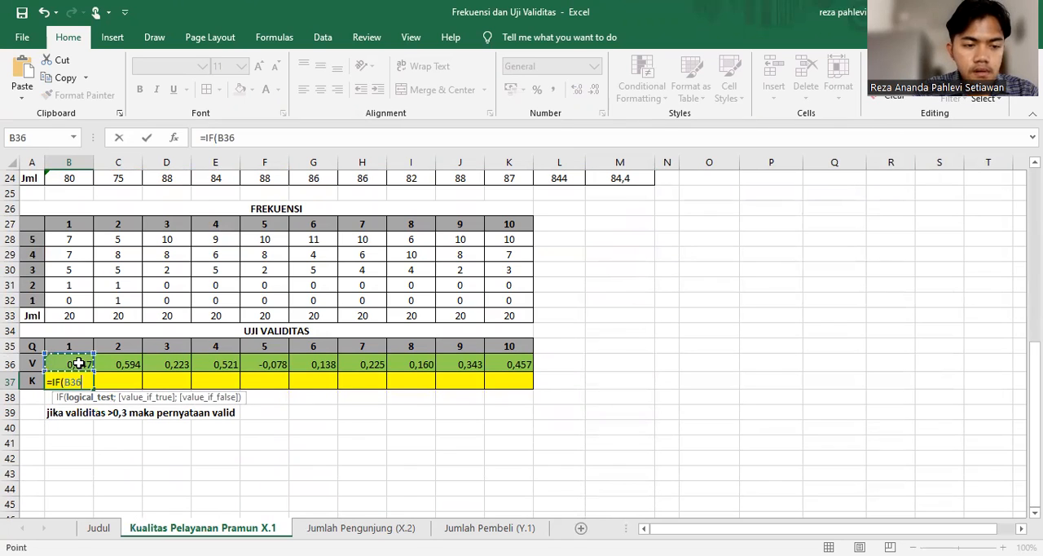
type(">")
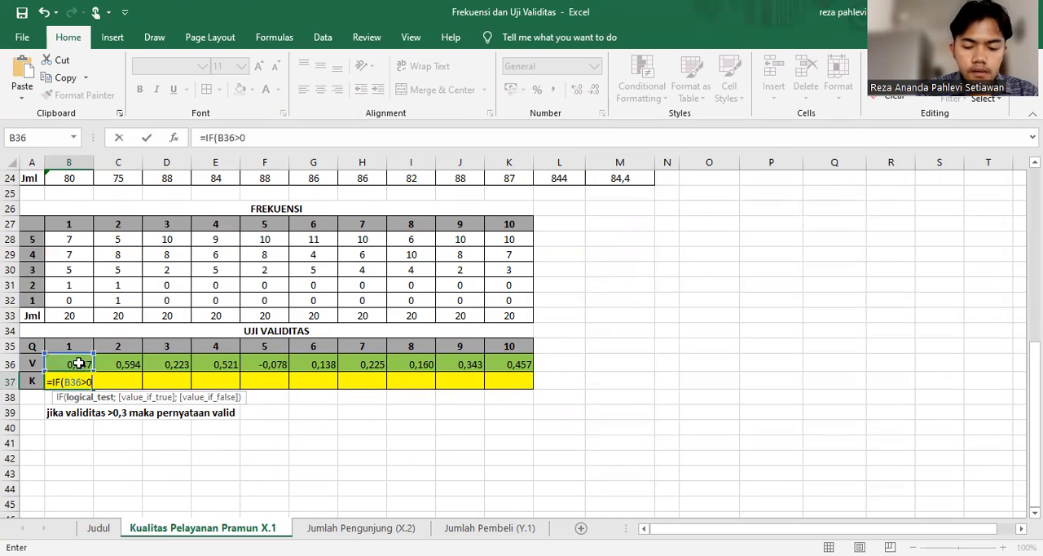
type("0,3;\"Va")
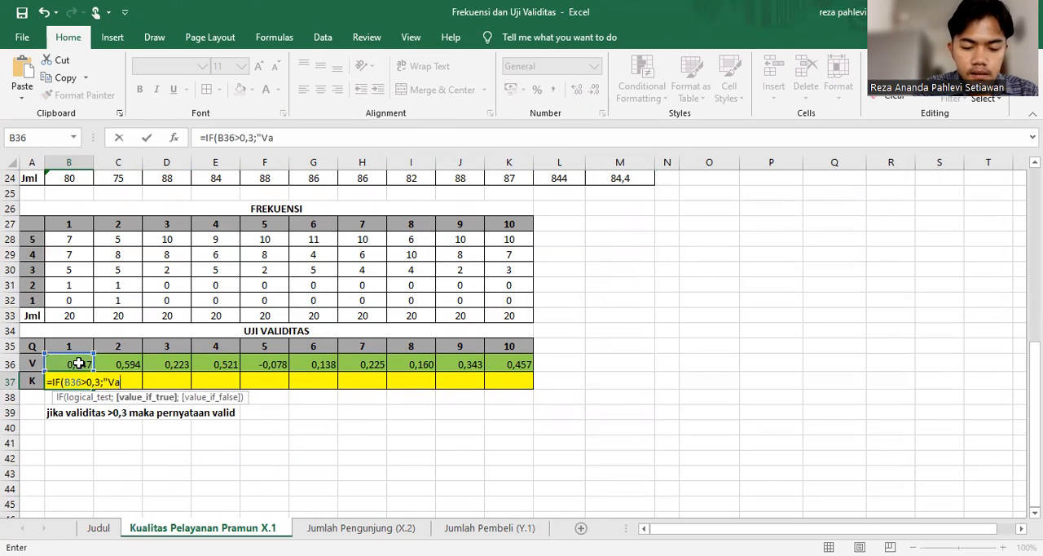
type("lid\";")
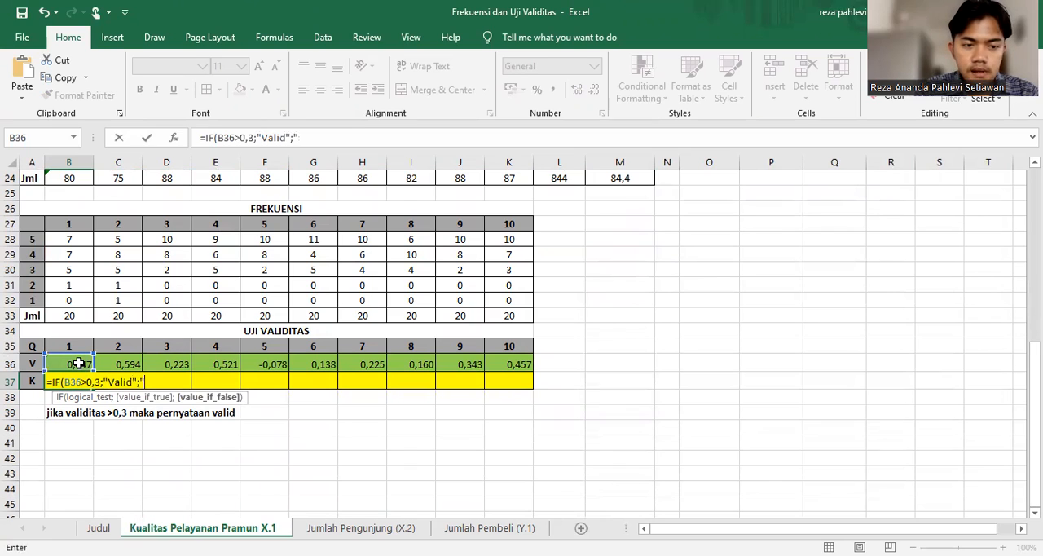
type("\"Tidak\"")
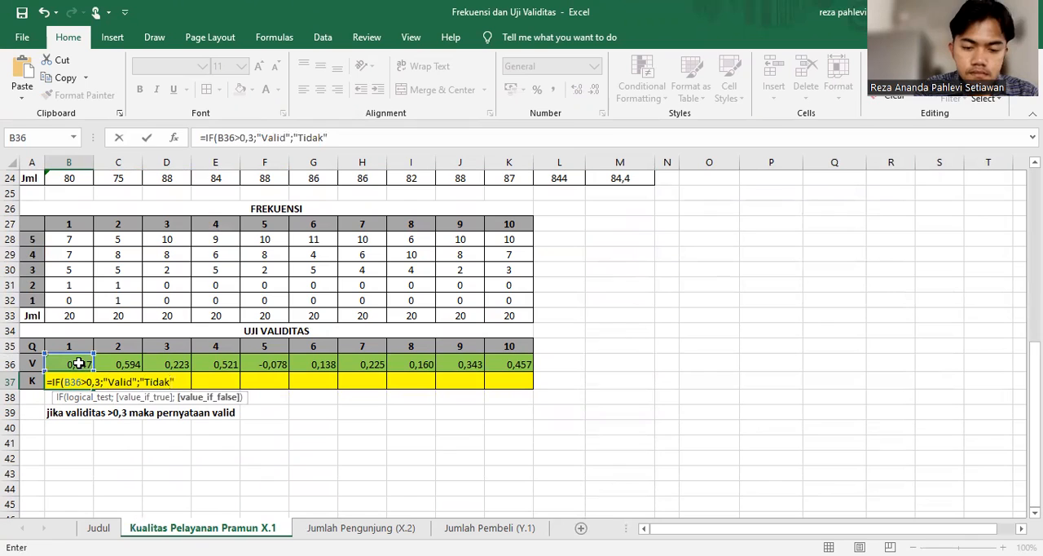
key("Return")
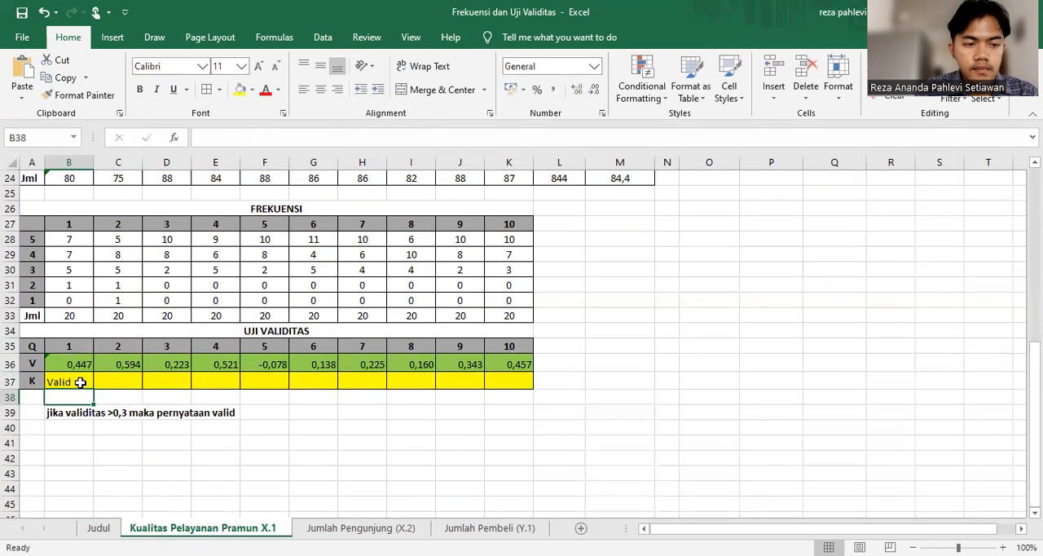
Fill the B37 IF formula across the K row to K37
left_click(81, 382)
left_click_drag(94, 389, 521, 383)
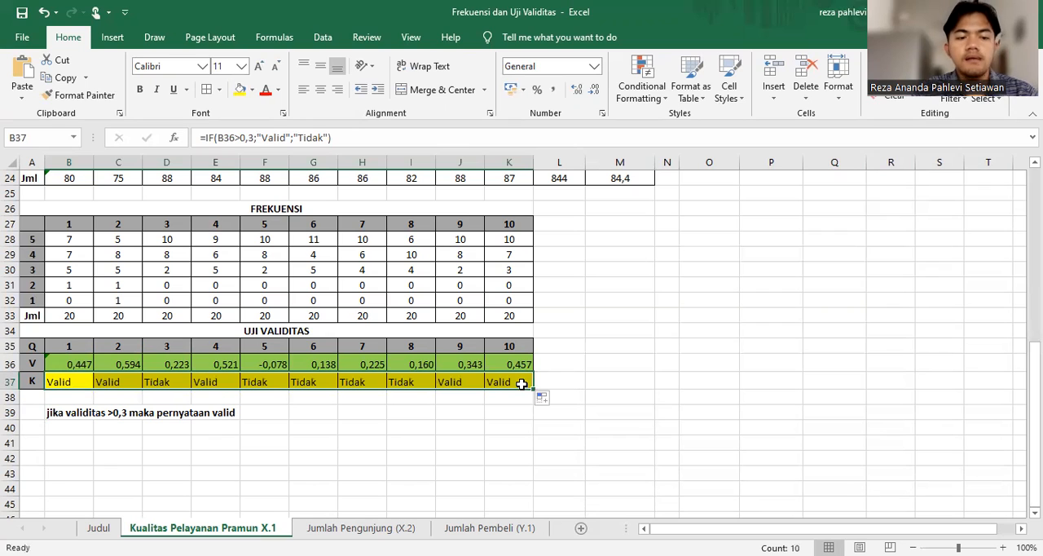
left_click(487, 404)
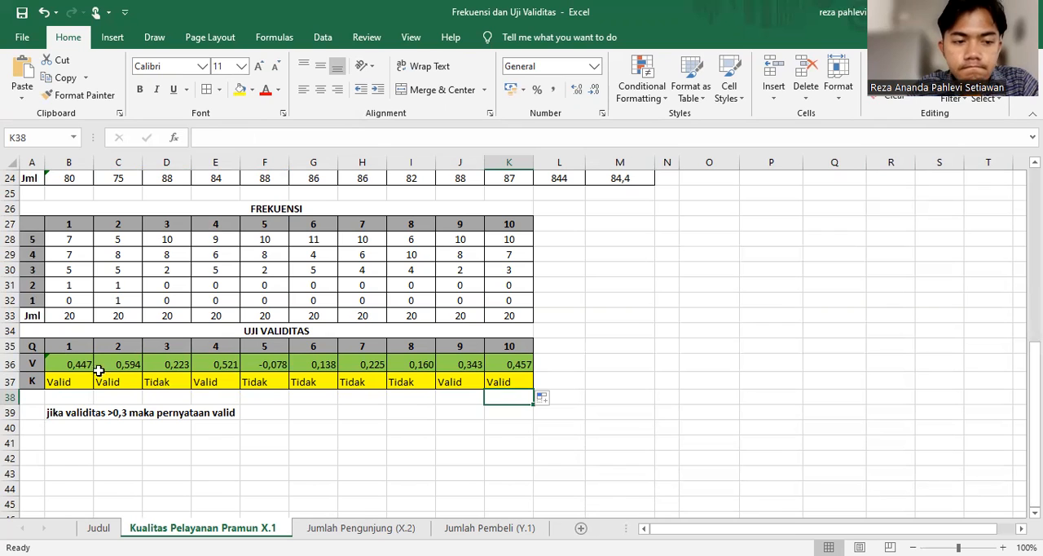
Center the contents of the V and K rows, B36:K37, horizontally
left_click(66, 363)
left_click_drag(109, 371, 497, 378)
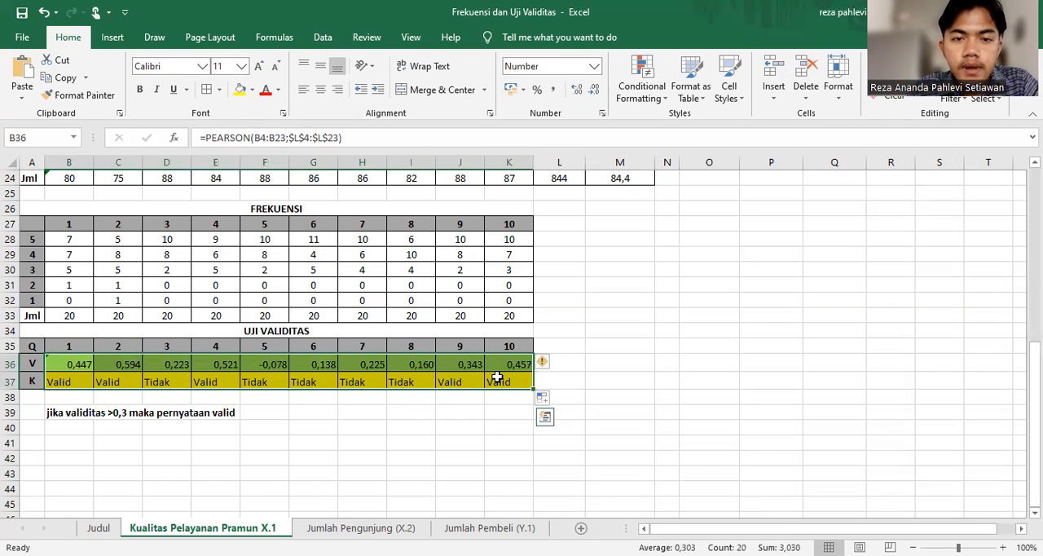
left_click(325, 92)
left_click(637, 360)
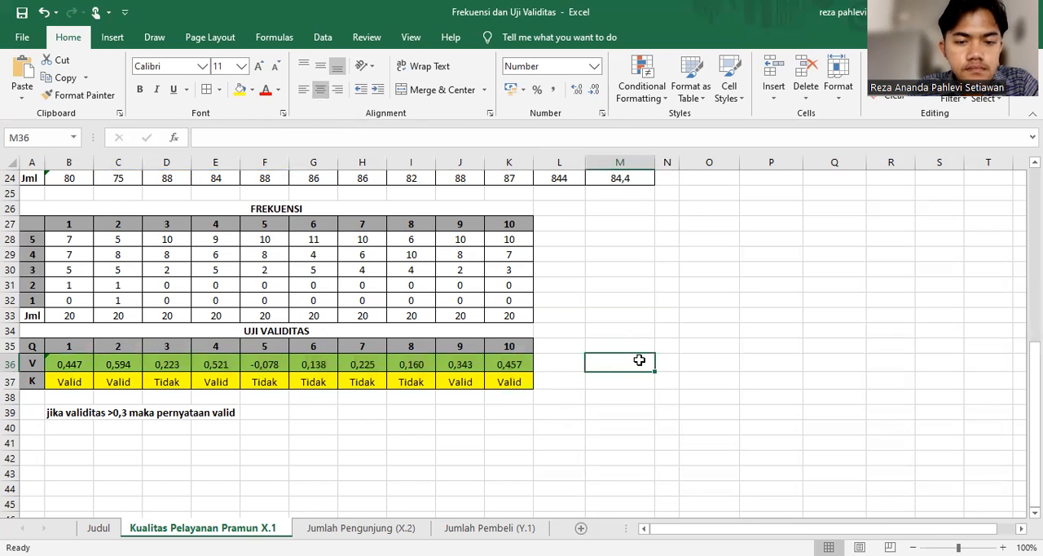
Copy the V row B36:K36 and paste it as transposed values into the TK. Validitas column of TABEL VALIDITAS, starting at P4
scroll(639, 360, "up", 8)
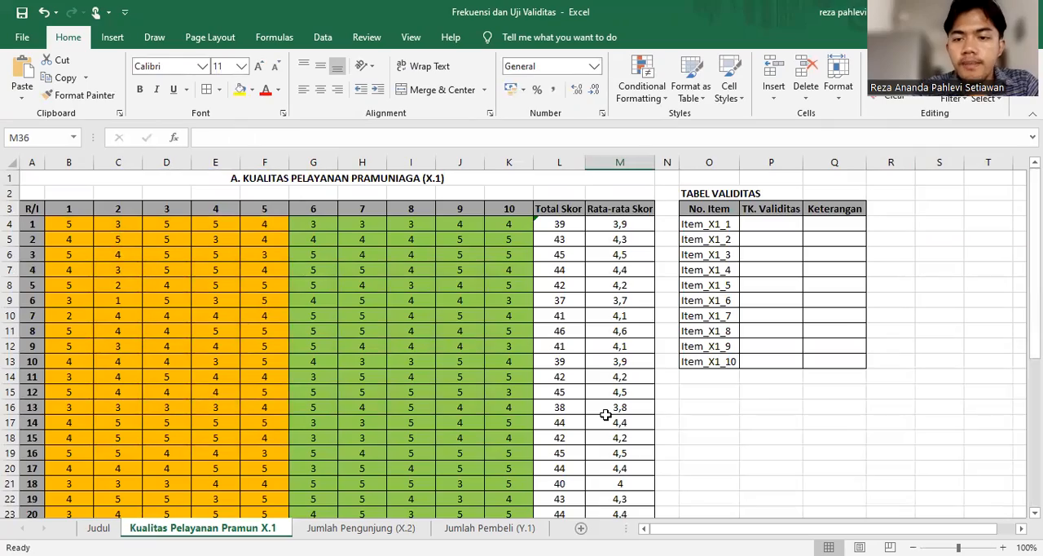
scroll(606, 414, "down", 7)
scroll(605, 415, "up", 7)
scroll(605, 415, "down", 7)
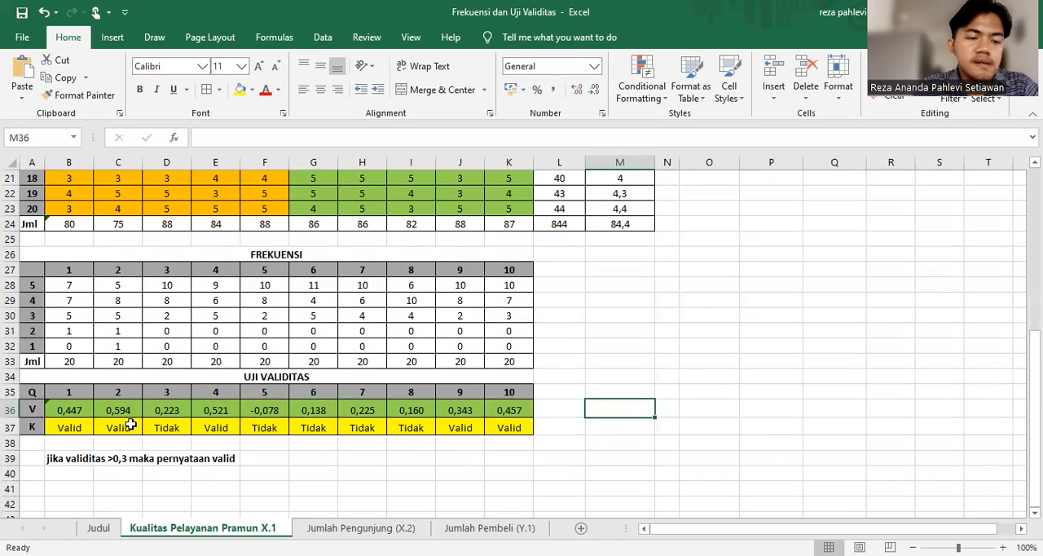
left_click(75, 414)
left_click_drag(71, 411, 510, 411)
key("ctrl+c")
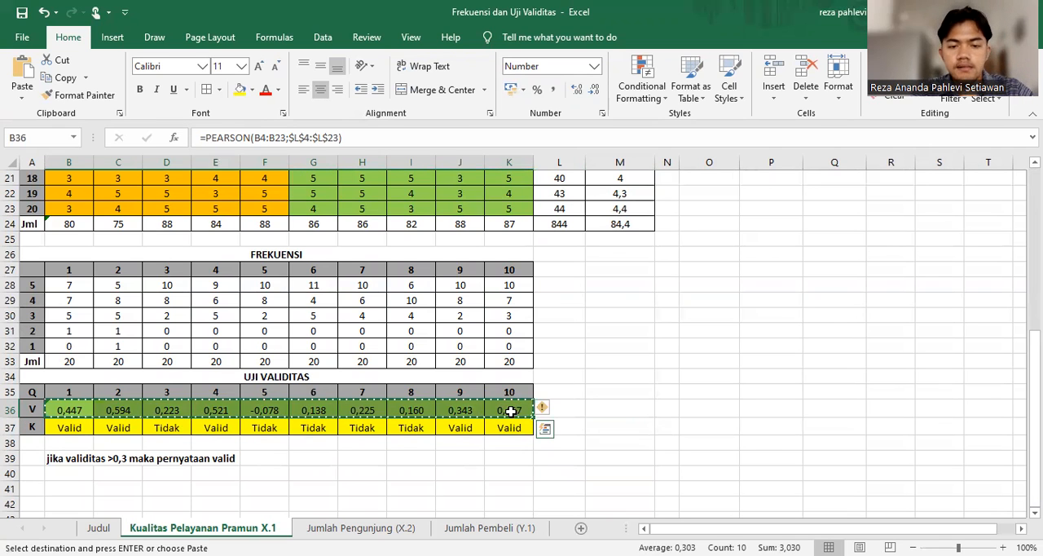
scroll(511, 405, "up", 7)
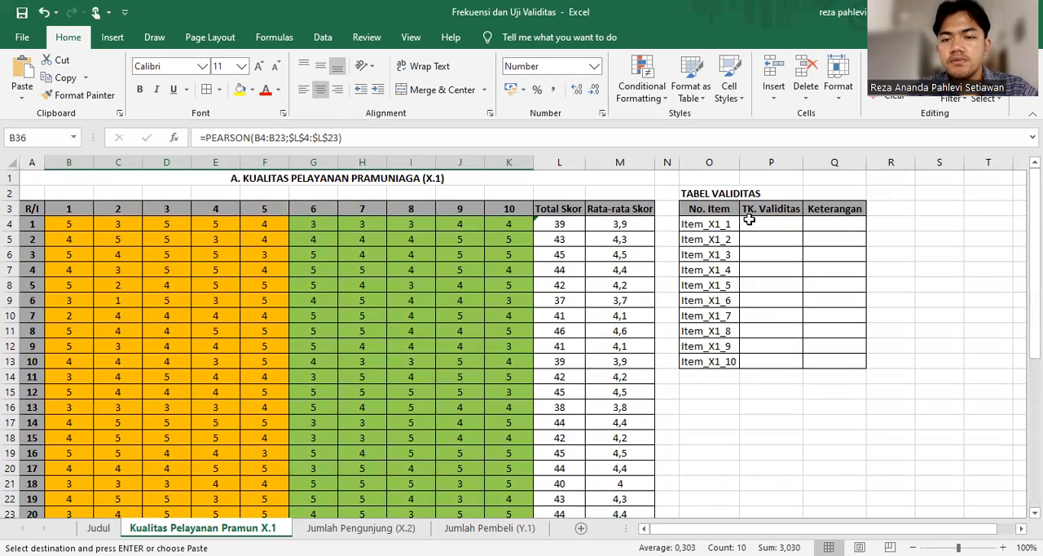
left_click(745, 220)
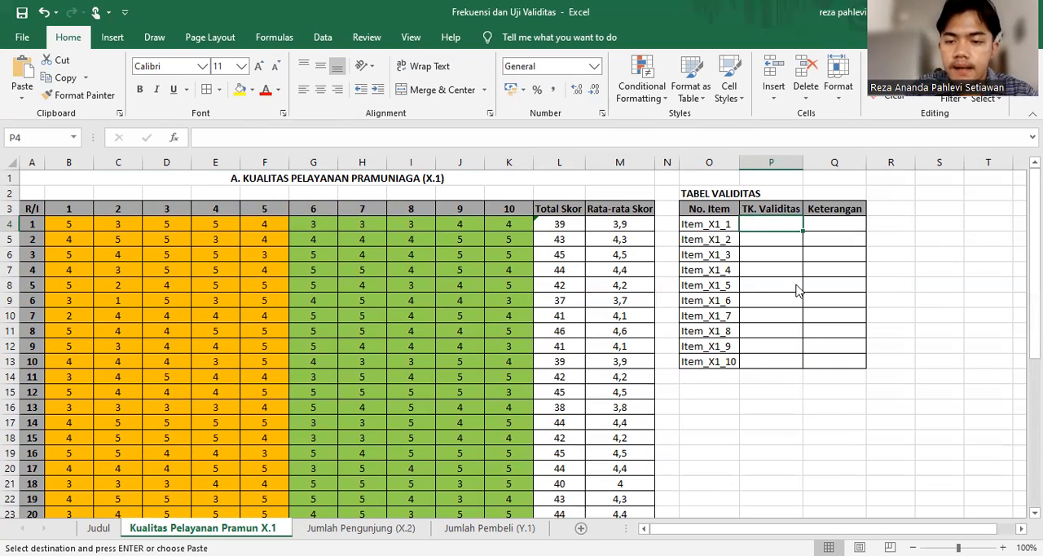
right_click(751, 223)
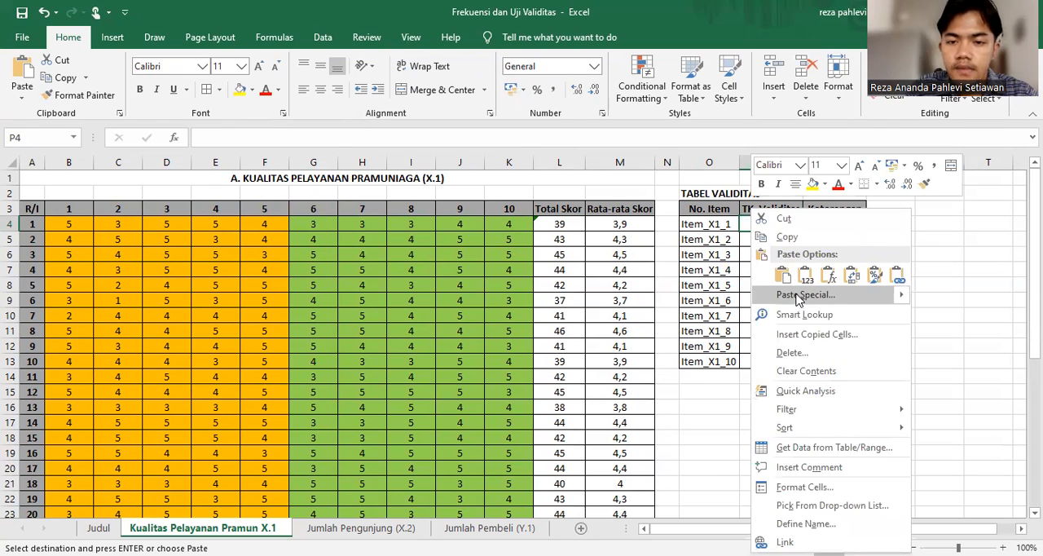
left_click(797, 295)
left_click(662, 236)
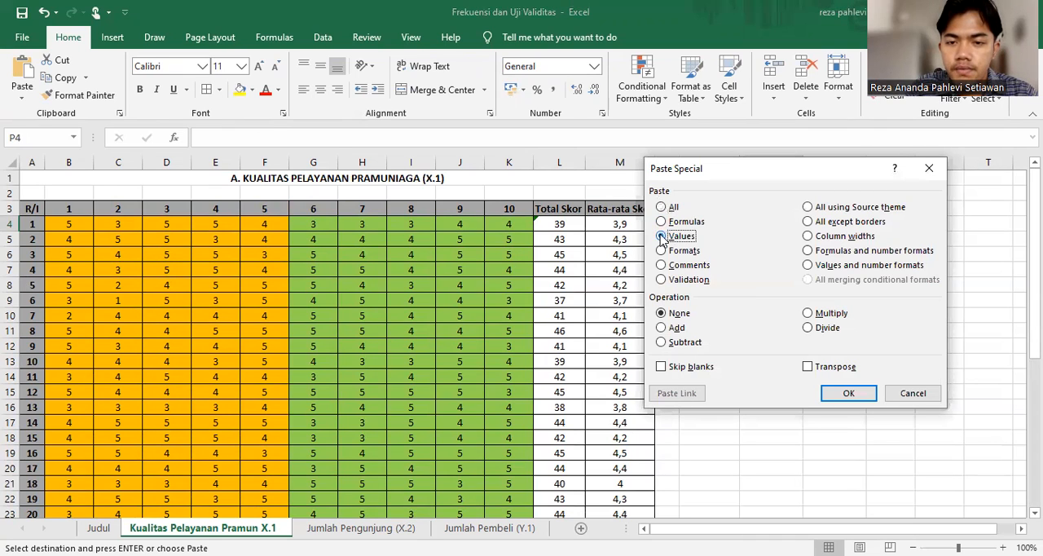
left_click(807, 367)
left_click(842, 393)
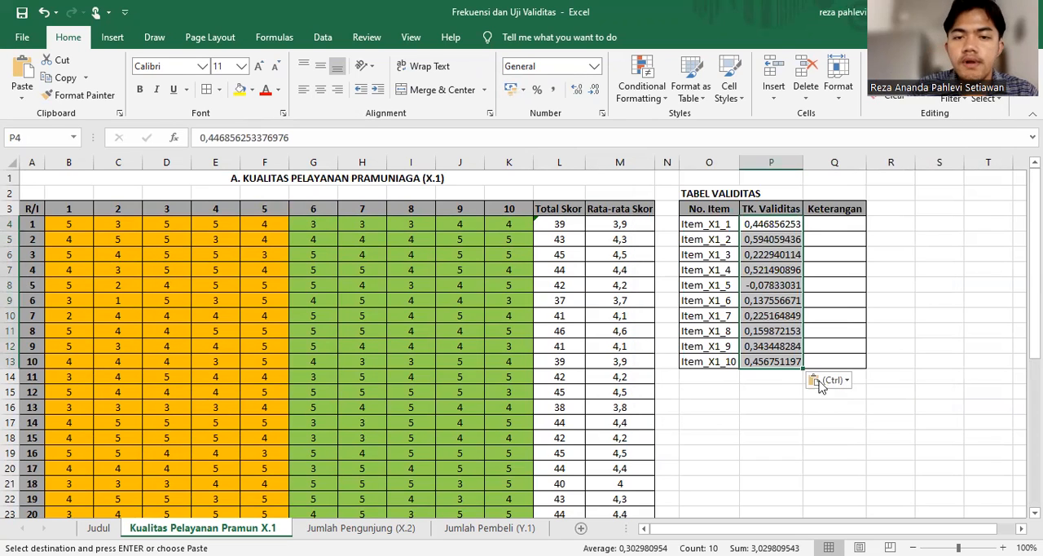
Reduce the TK. Validitas values in P4:P13 to three decimals
left_click(594, 91)
left_click(593, 92)
left_click(593, 92)
left_click(593, 91)
left_click(594, 91)
left_click(594, 92)
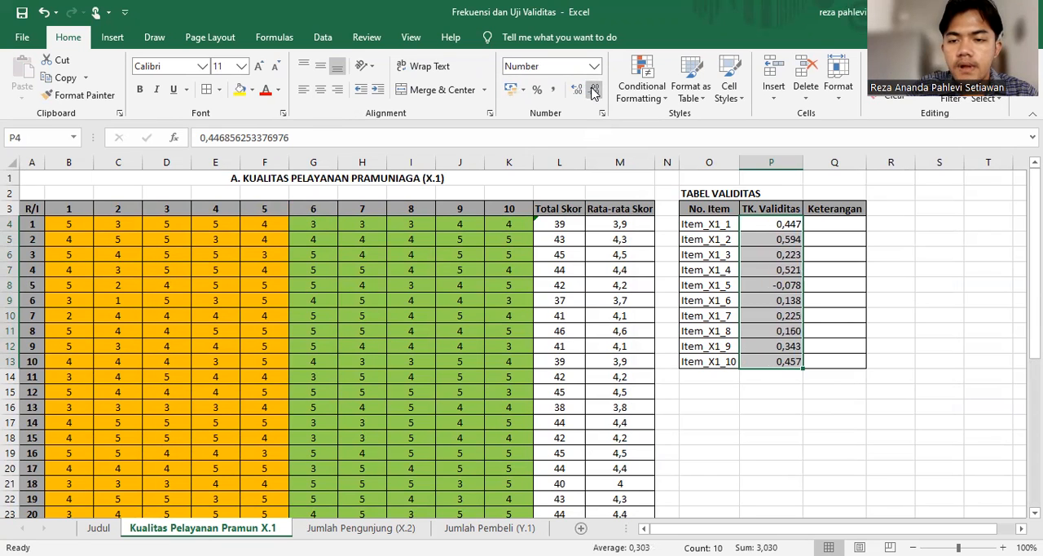
left_click(760, 424)
Copy the K row B37:K37 and paste it as transposed values into the Keterangan column of TABEL VALIDITAS, starting at Q4
scroll(759, 423, "down", 1)
scroll(759, 423, "down", 7)
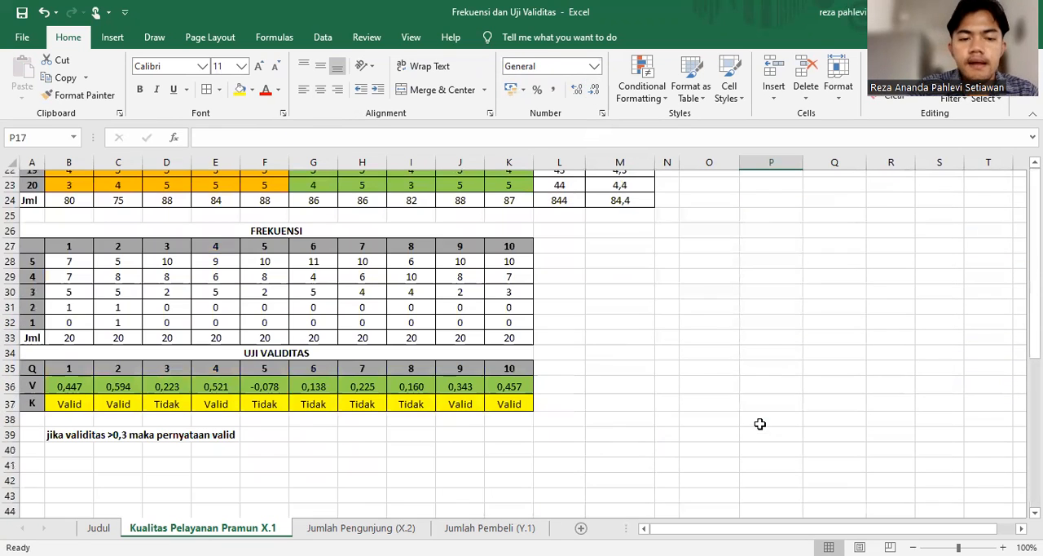
left_click_drag(70, 398, 523, 401)
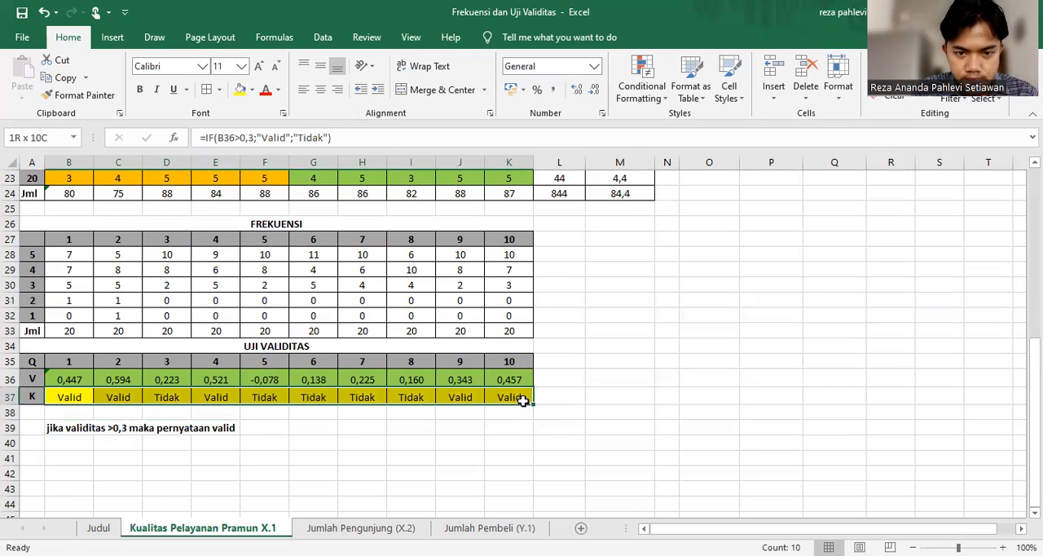
key("ctrl+c")
scroll(524, 402, "up", 7)
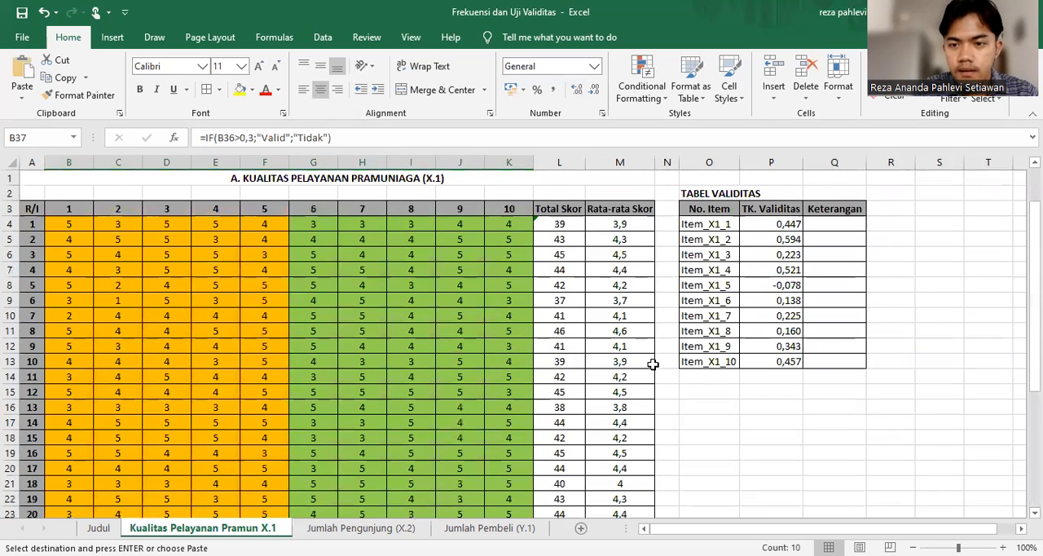
left_click(813, 228)
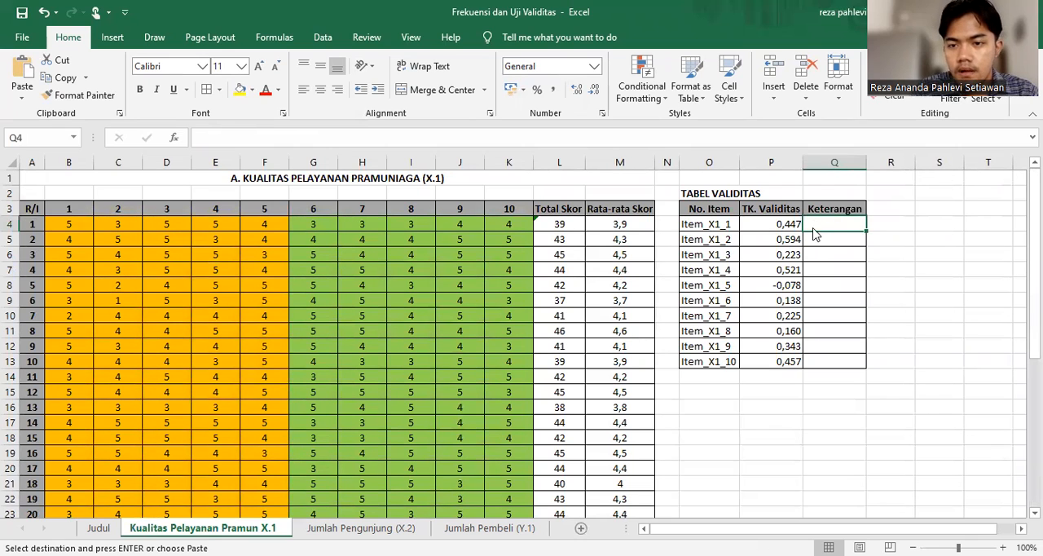
right_click(822, 224)
left_click(864, 298)
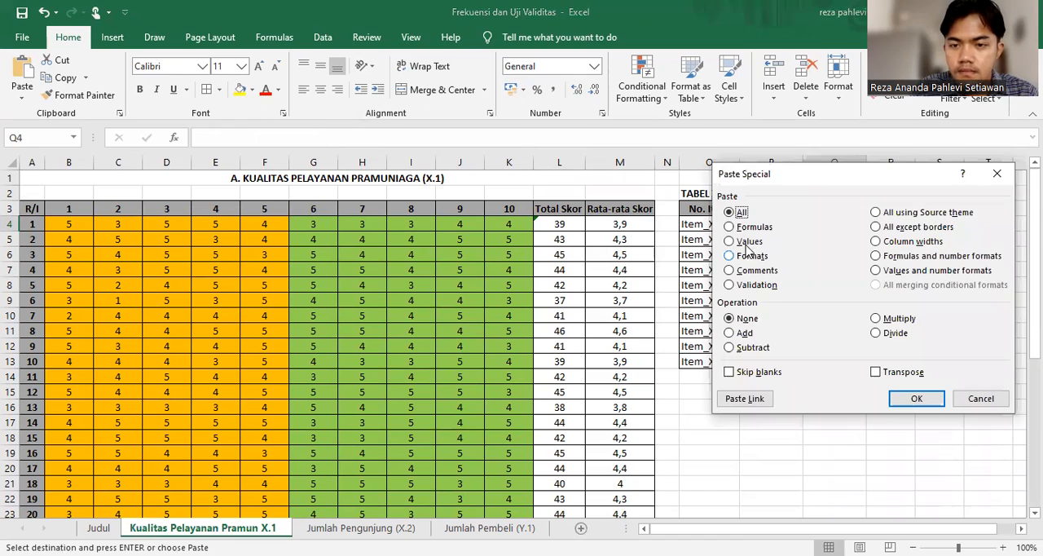
left_click(734, 241)
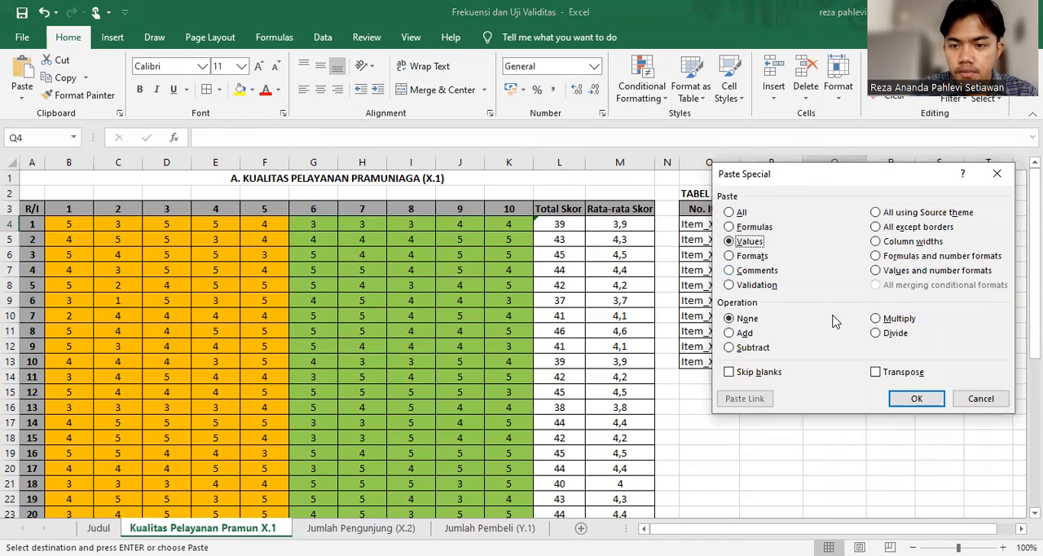
left_click(882, 379)
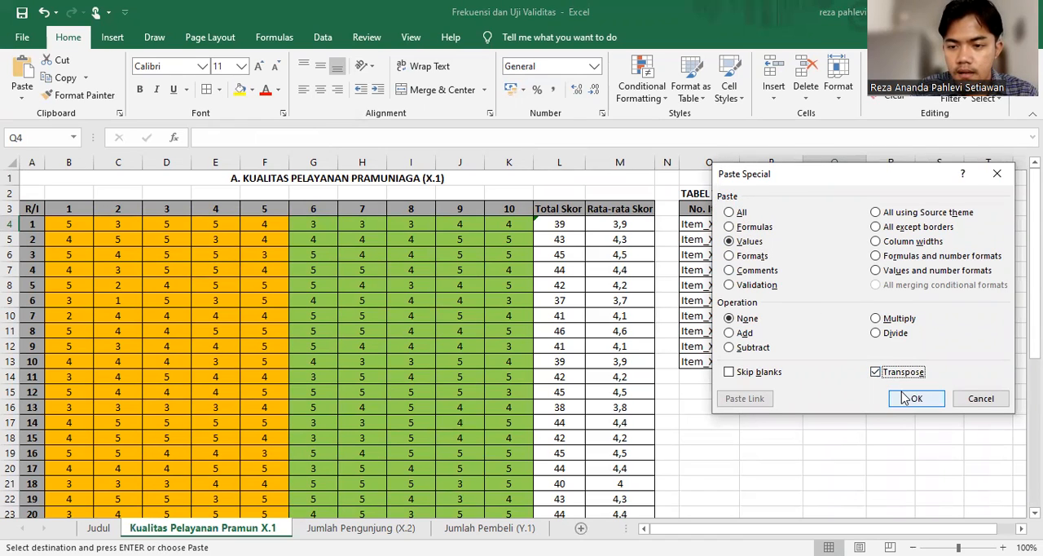
left_click(910, 397)
left_click(805, 454)
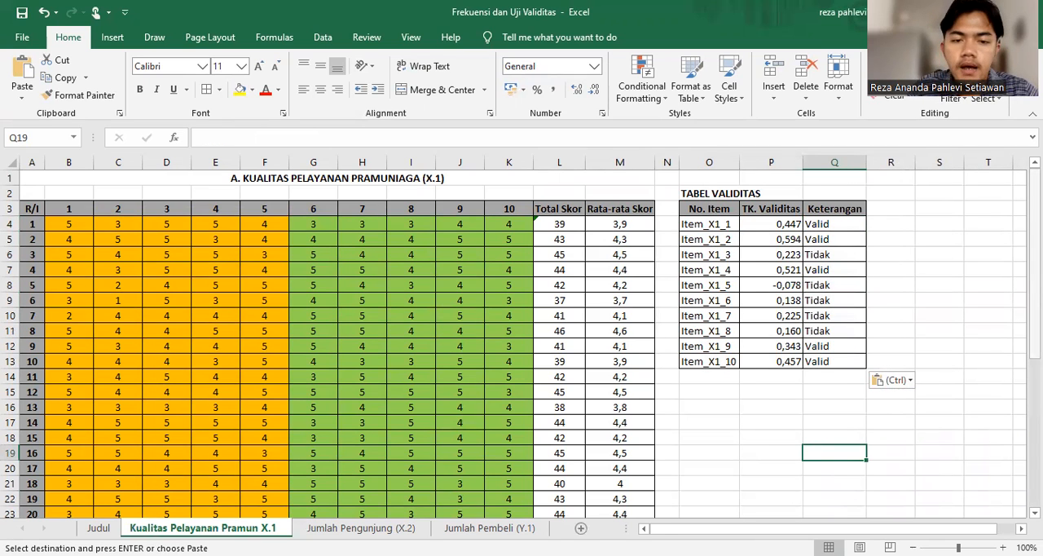
scroll(522, 342, "down", 6)
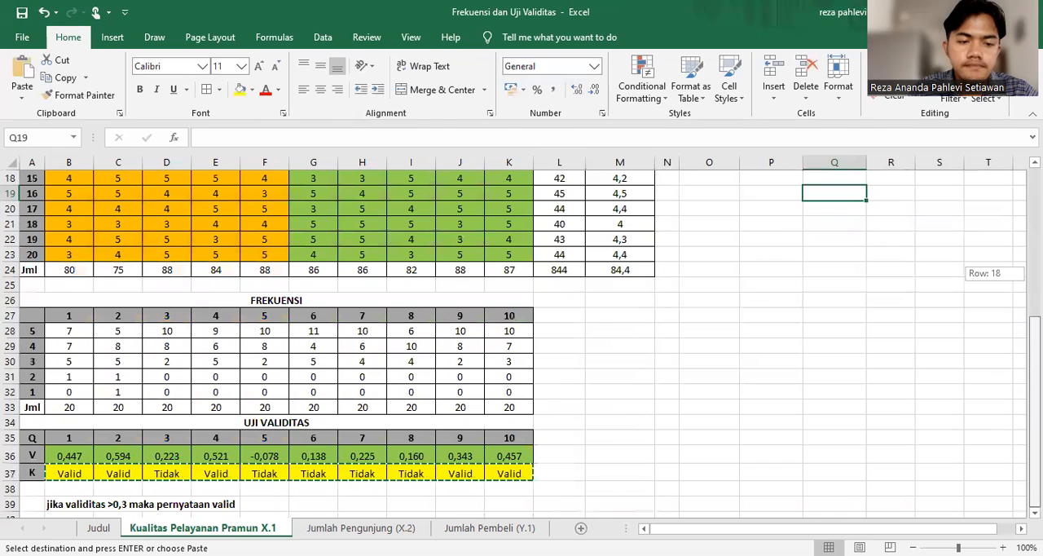
scroll(809, 413, "up", 6)
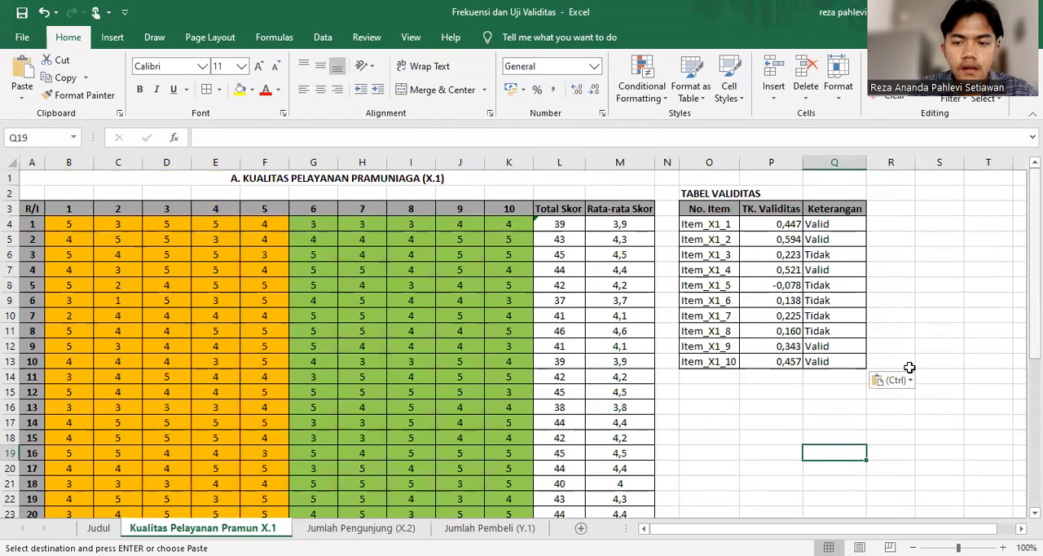
left_click(808, 409)
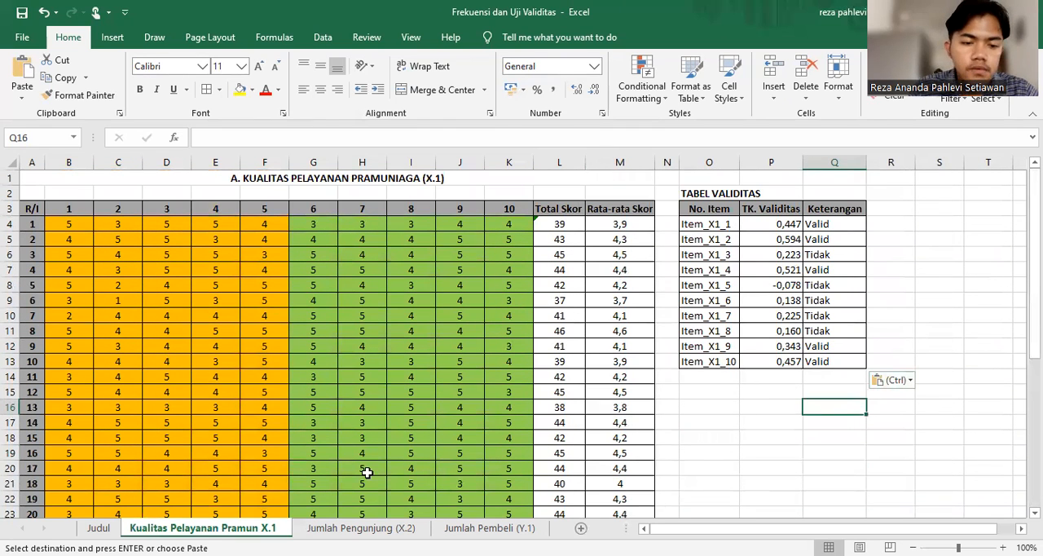
On the Jumlah Pengunjung (X.2) sheet, start a PEARSON formula in B36 with B4:B23 as the first array
left_click(352, 528)
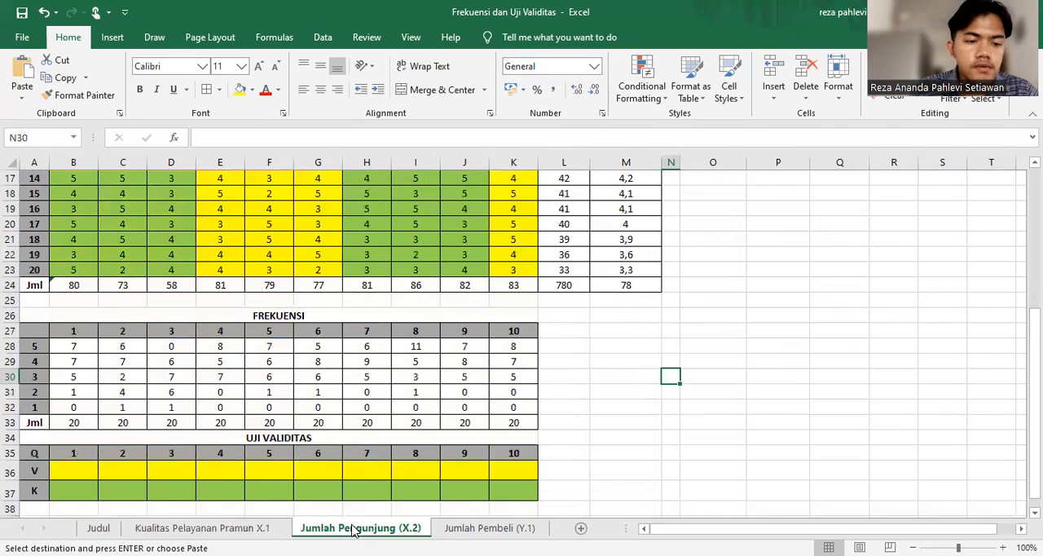
scroll(352, 530, "down", 1)
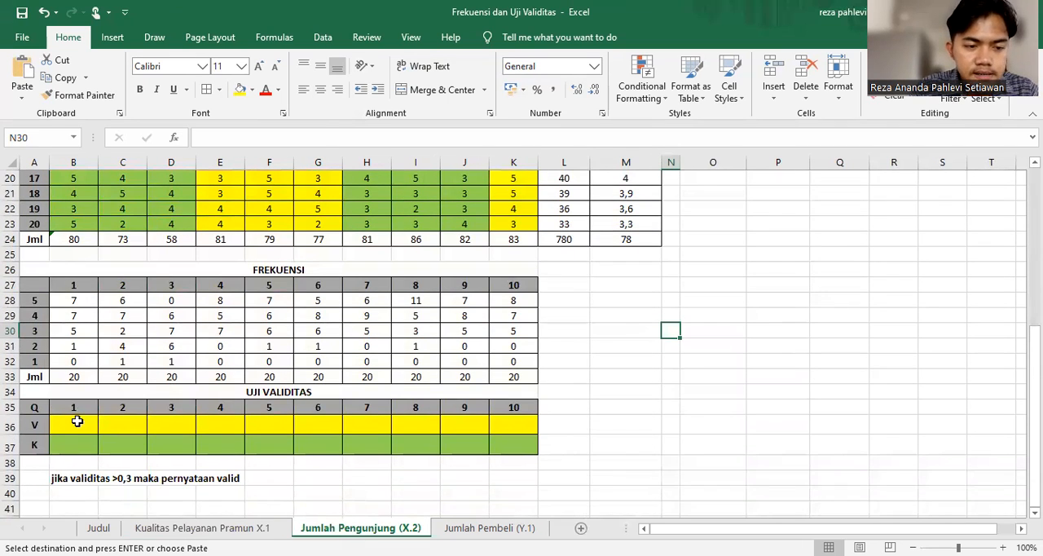
left_click(78, 421)
type("=")
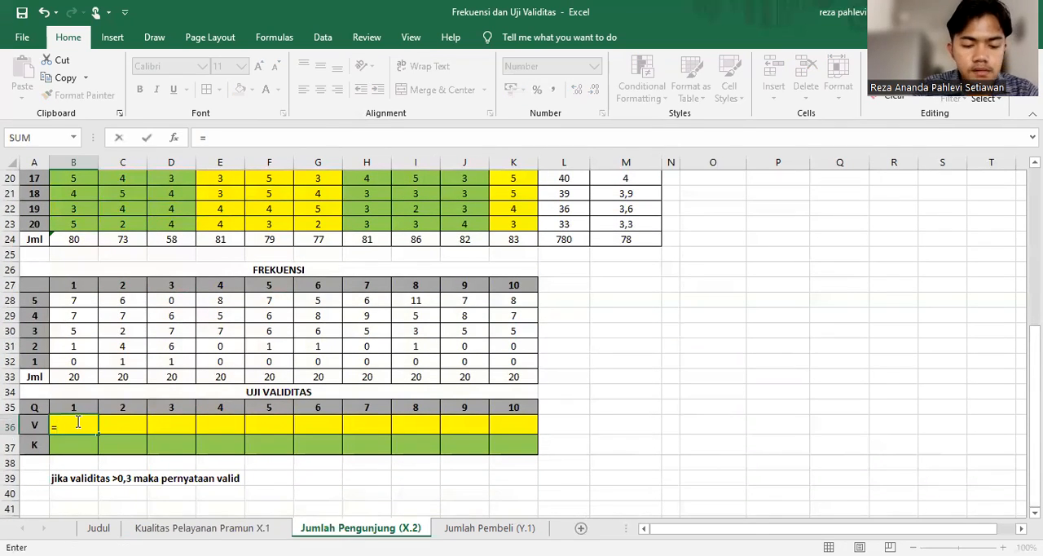
type("pea")
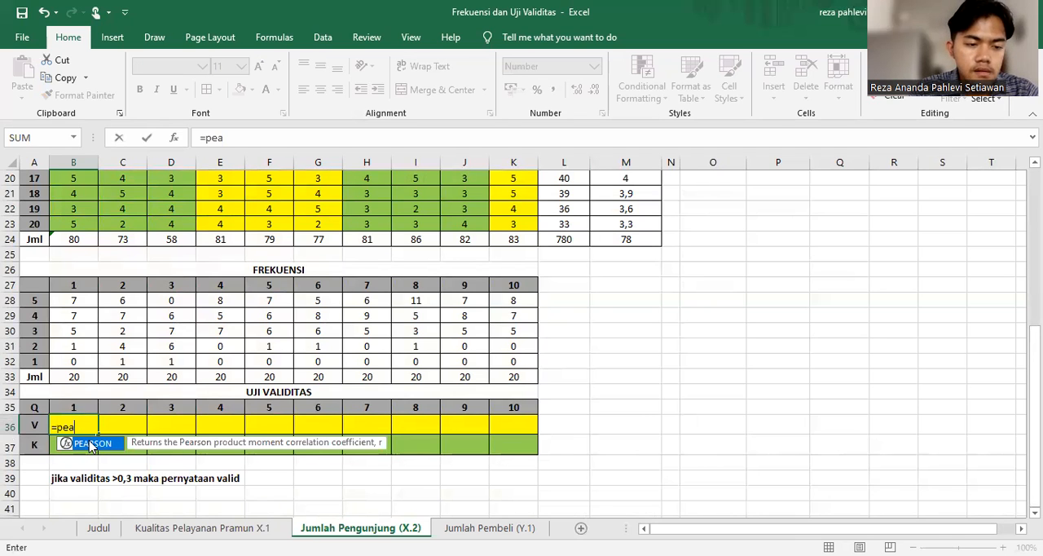
double_click(91, 444)
scroll(81, 245, "up", 7)
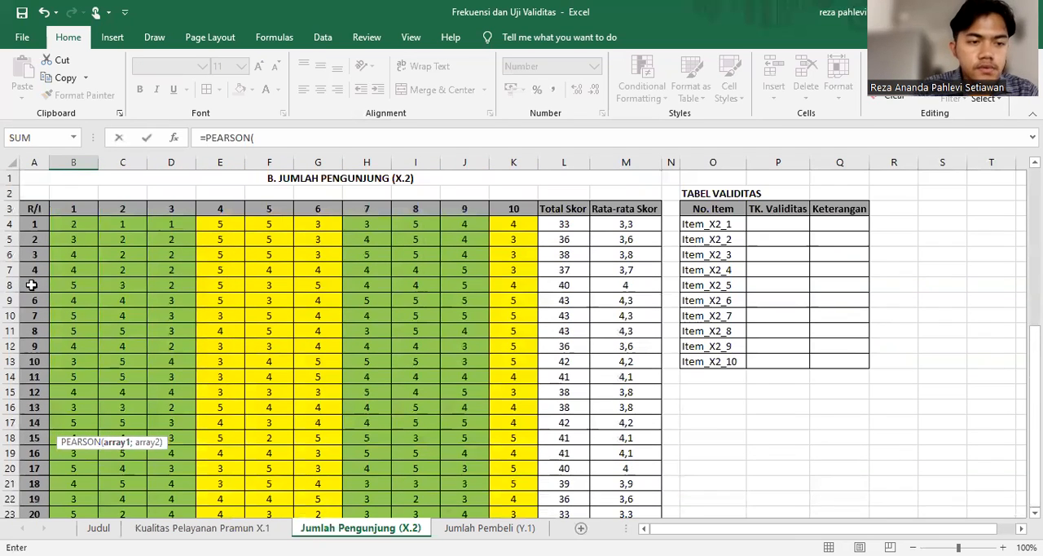
left_click(82, 226)
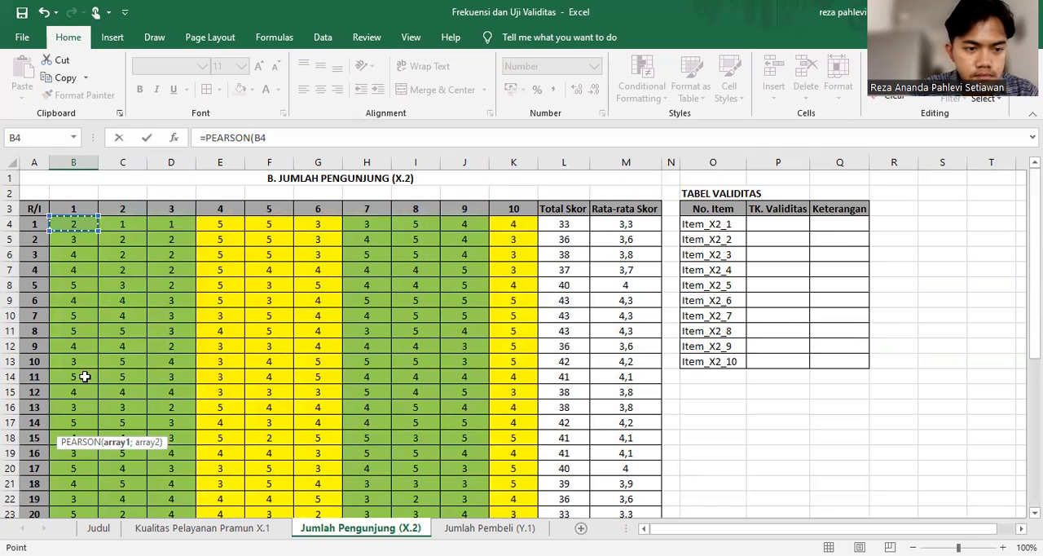
scroll(91, 463, "down", 1)
left_click(92, 458, "shift")
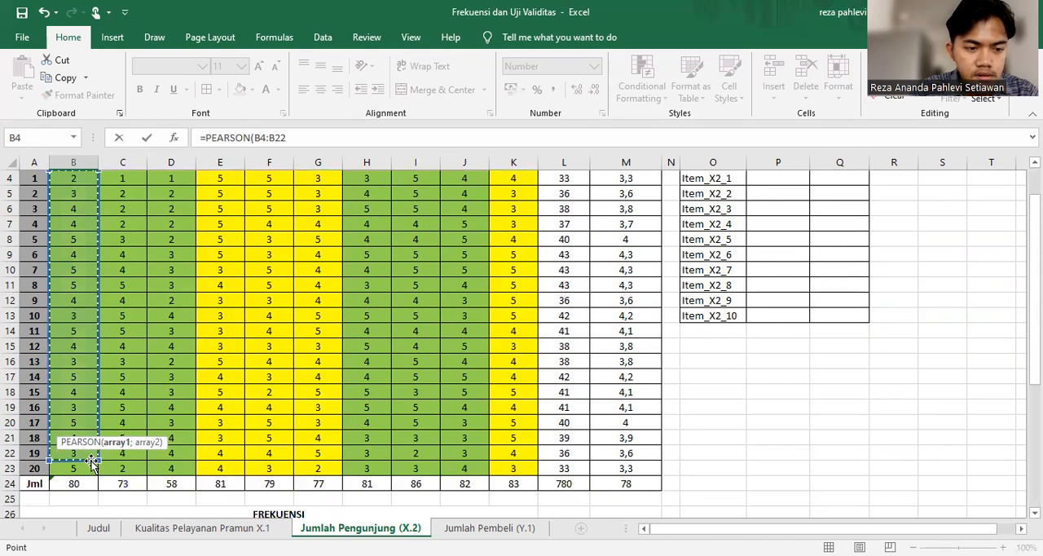
scroll(119, 289, "up", 1)
left_click(82, 227)
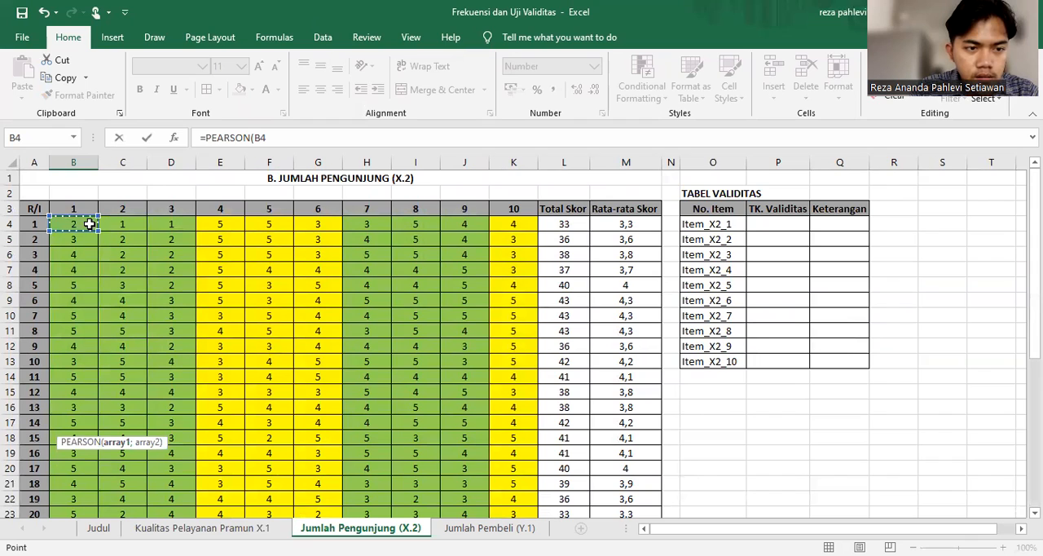
scroll(82, 471, "down", 1)
left_click(81, 471, "shift")
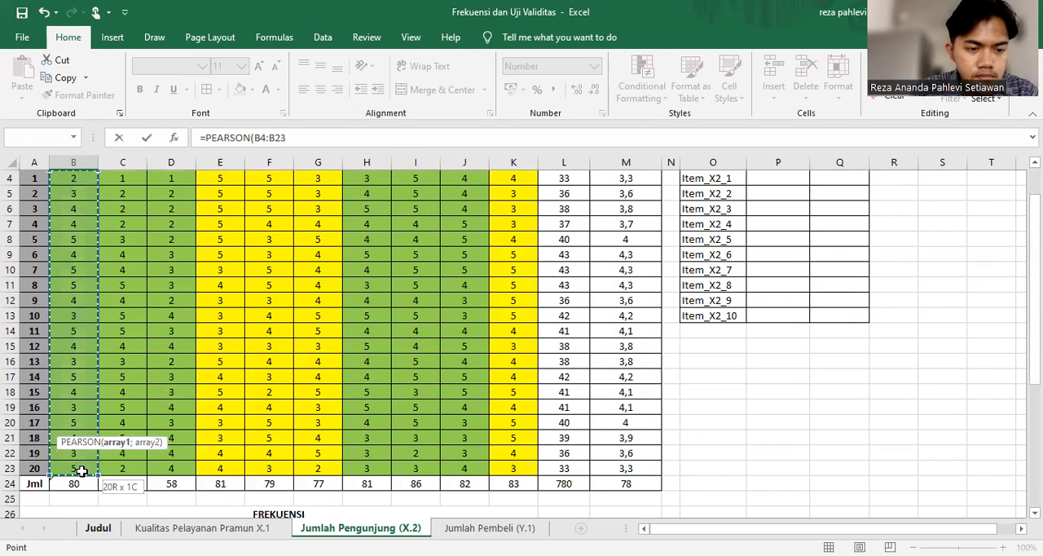
type(";")
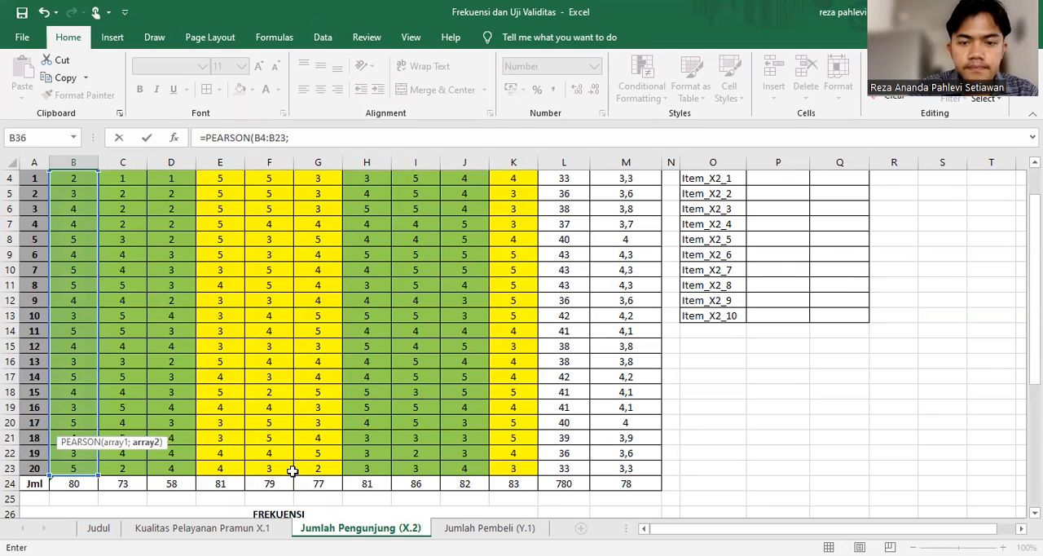
Complete the B36 PEARSON formula with the absolute range $L$4:$L$23 as second array and fill it across the V row to K36
scroll(291, 470, "up", 1)
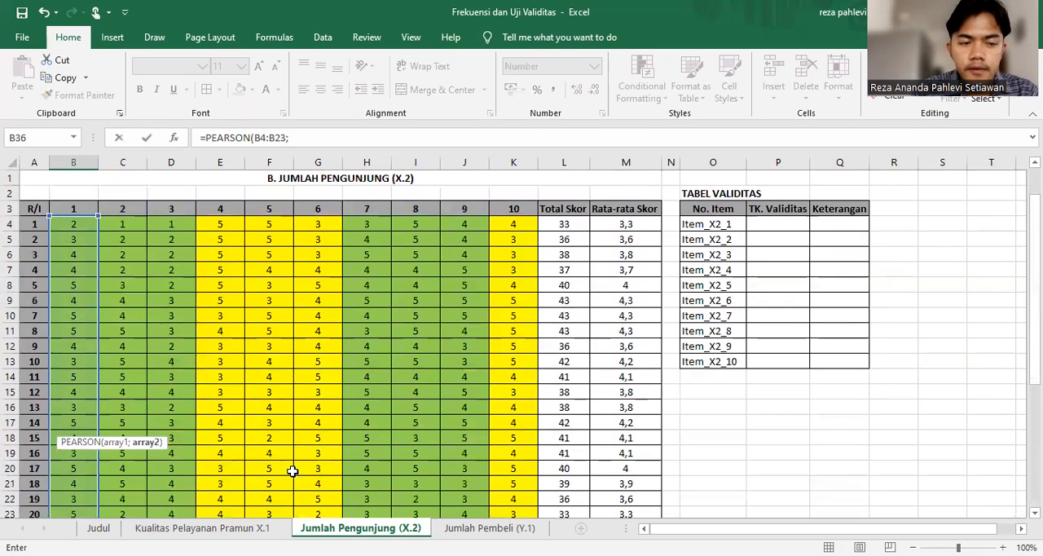
left_click(573, 224)
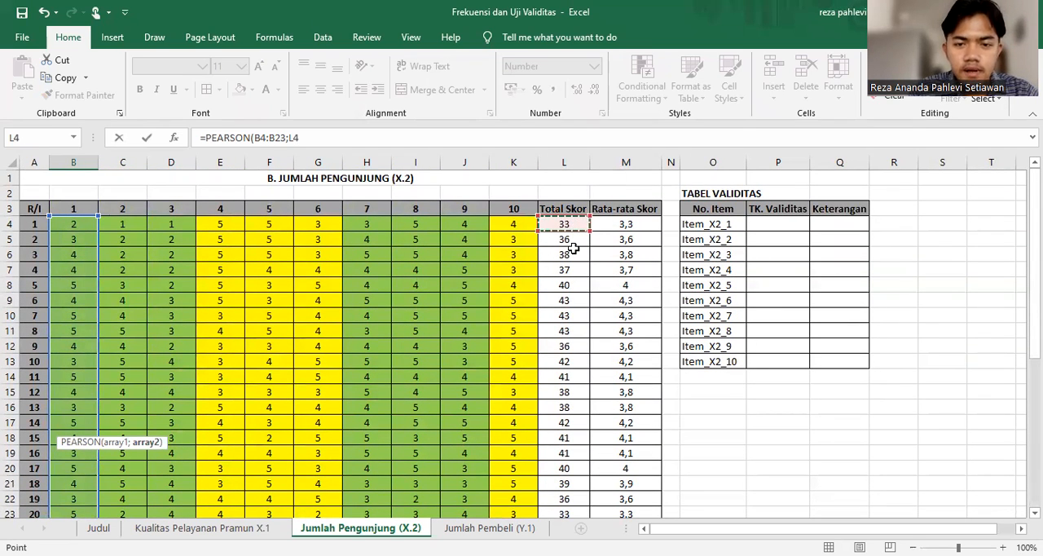
scroll(587, 471, "down", 1)
left_click(586, 471, "shift")
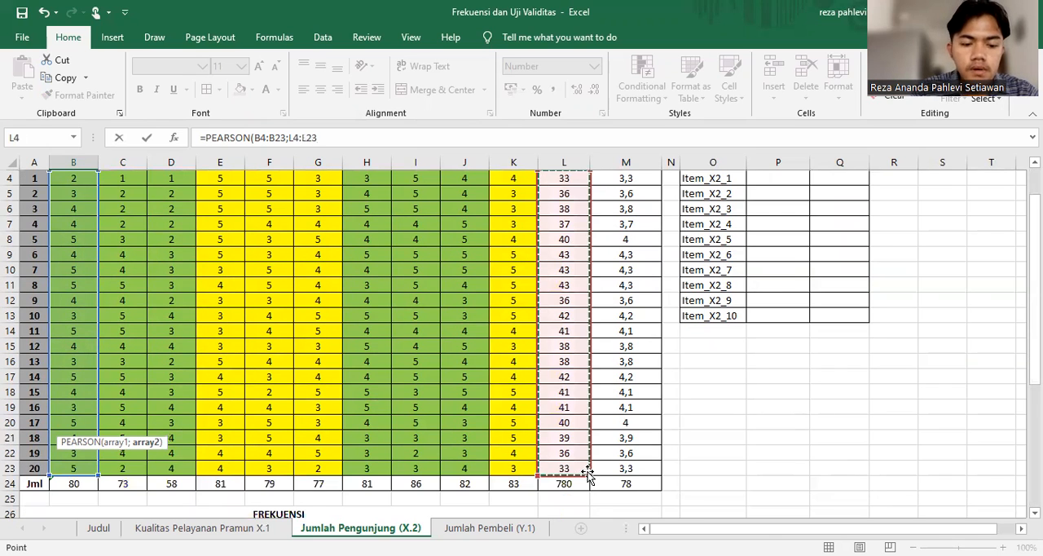
key("F4")
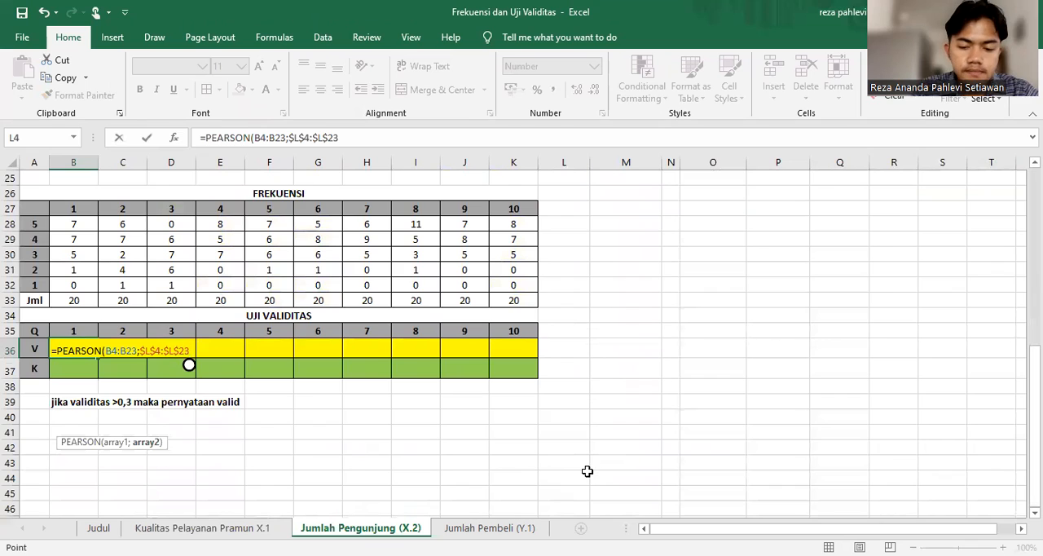
key("Return")
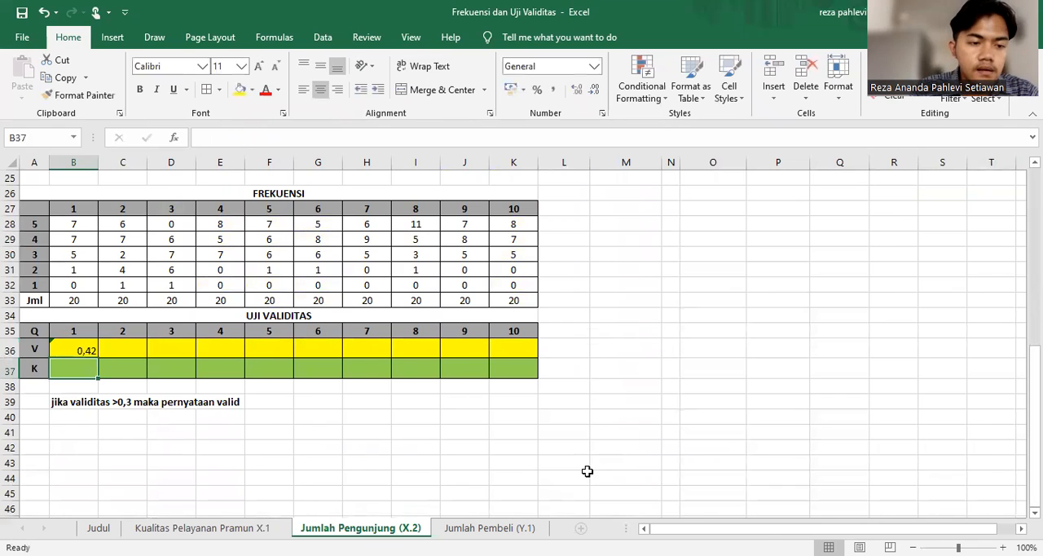
left_click(88, 351)
left_click_drag(98, 357, 543, 342)
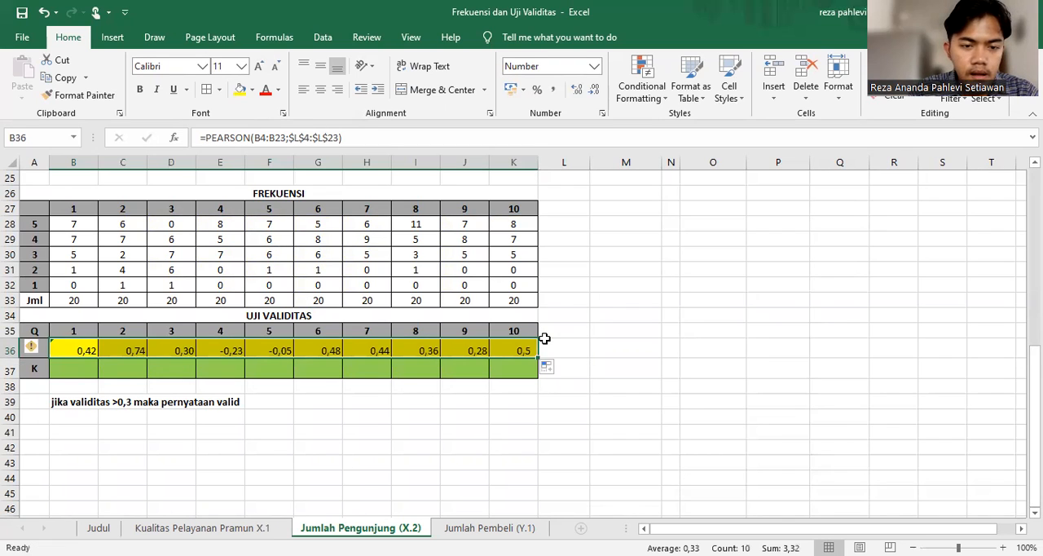
Start an IF formula in B37 that tests whether B36>0,3
left_click(70, 374)
type("=")
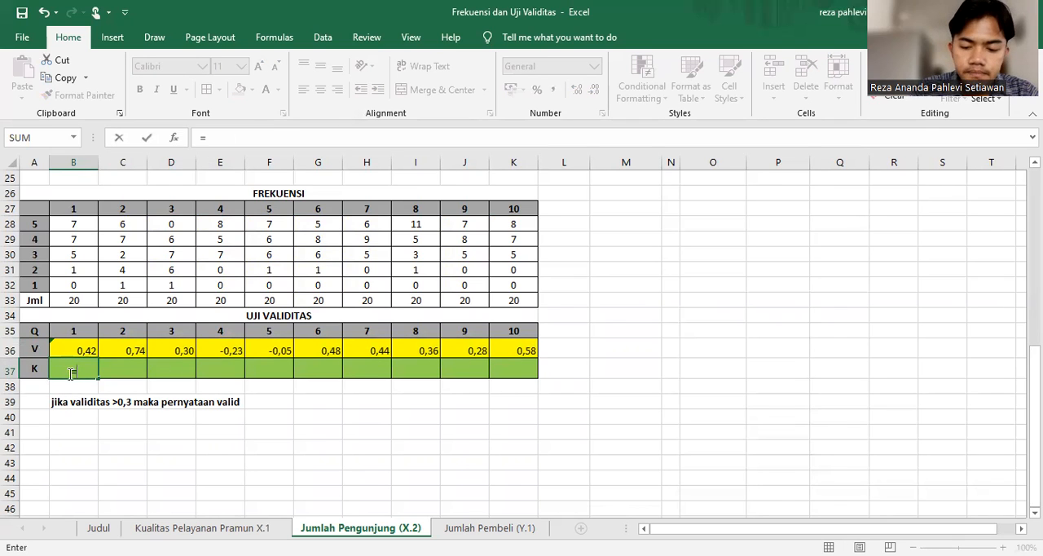
type("if")
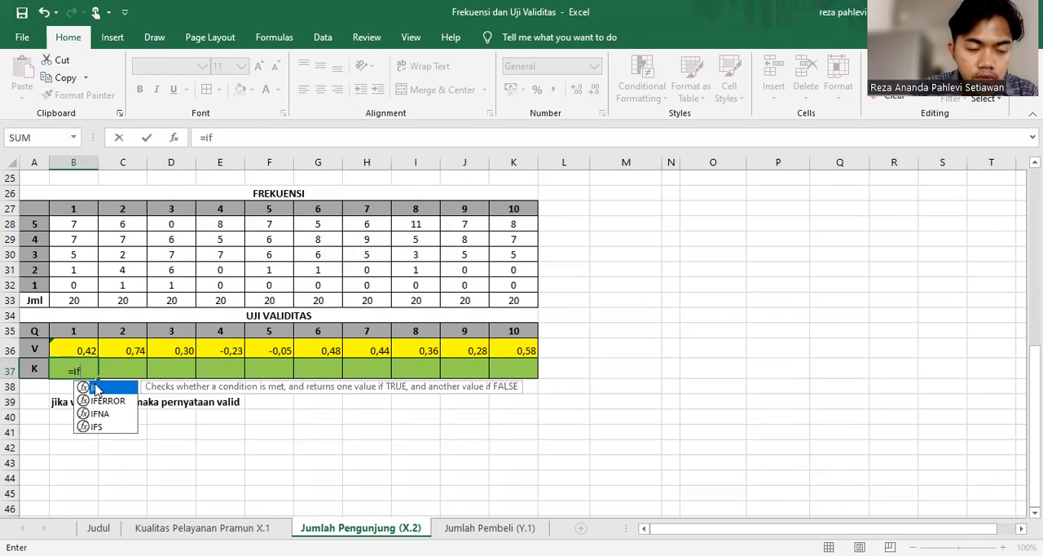
key("Tab")
left_click(80, 348)
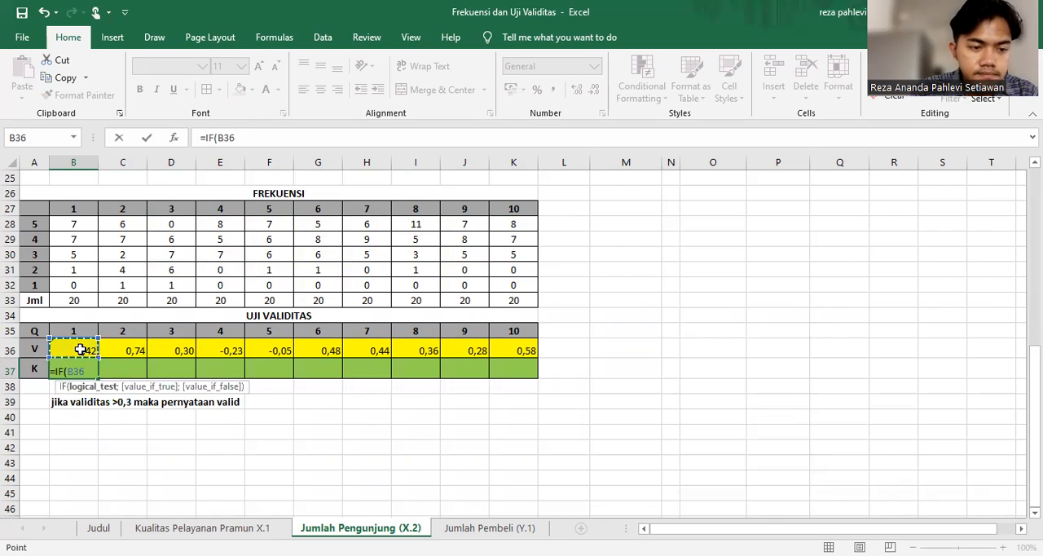
type(">")
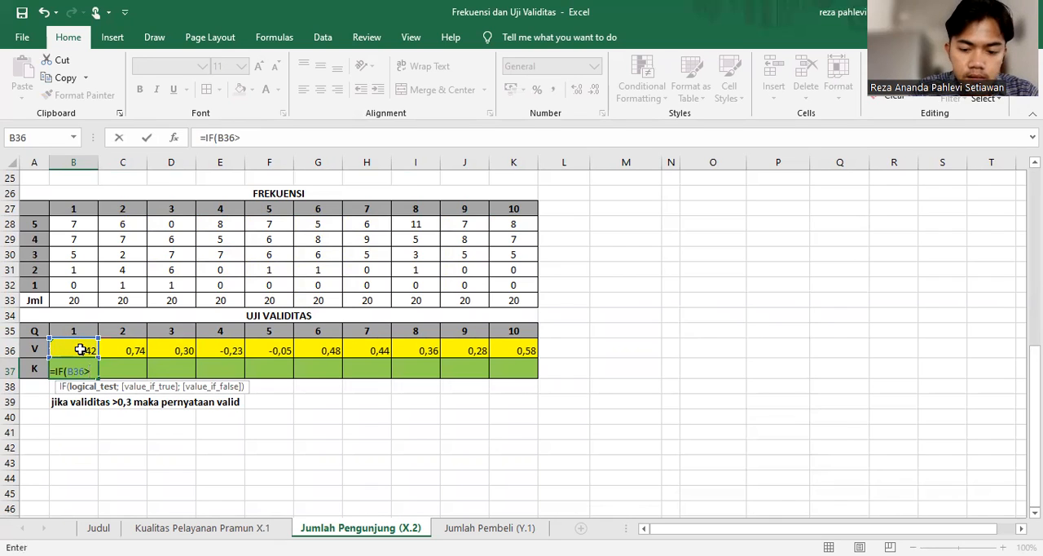
type("0,3")
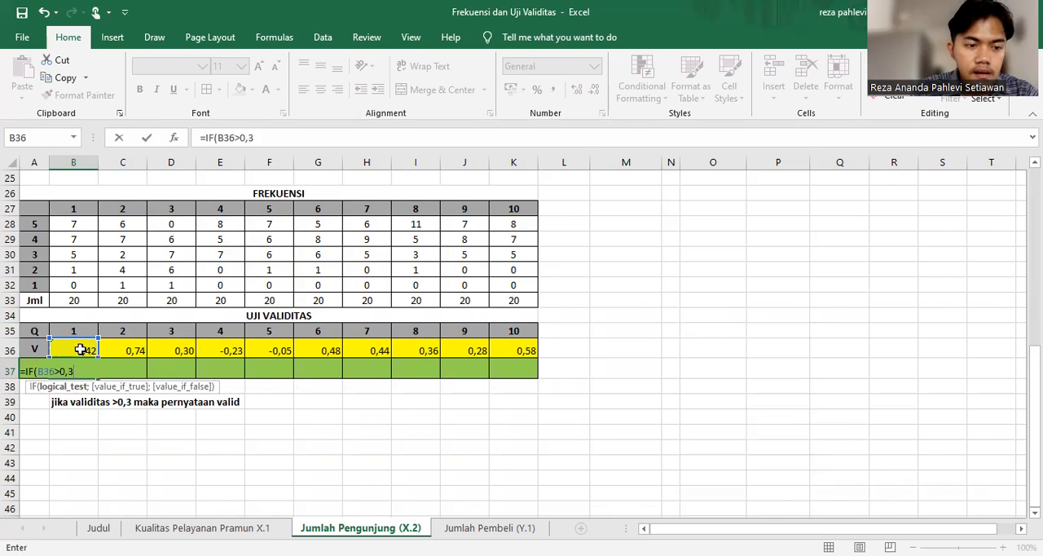
Complete the B37 IF formula with "Valid" if true and "Tidak" if false, and fill it across the K row to K37
type(";")
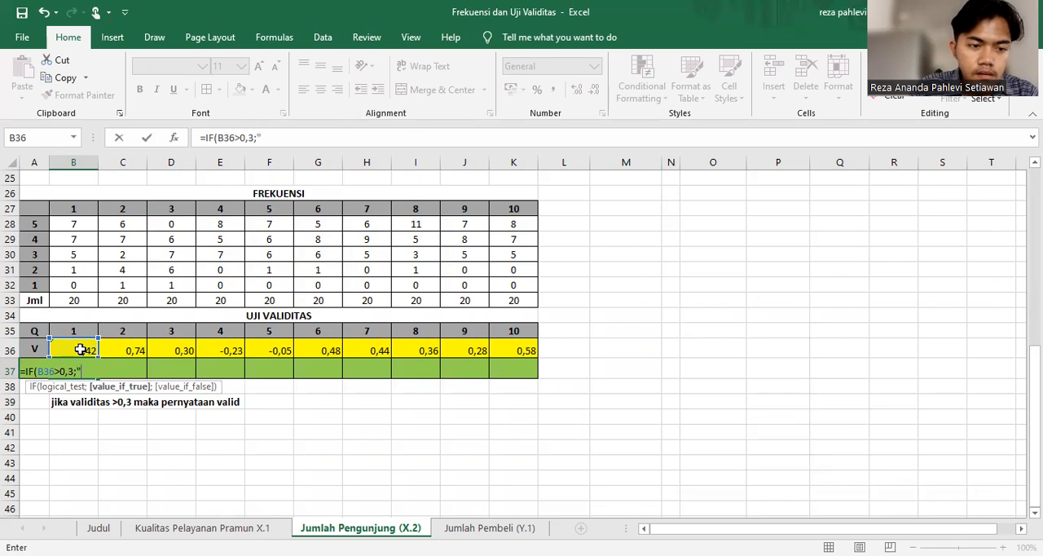
key("BackSpace")
key("BackSpace")
key("BackSpace")
type("\"Valid")
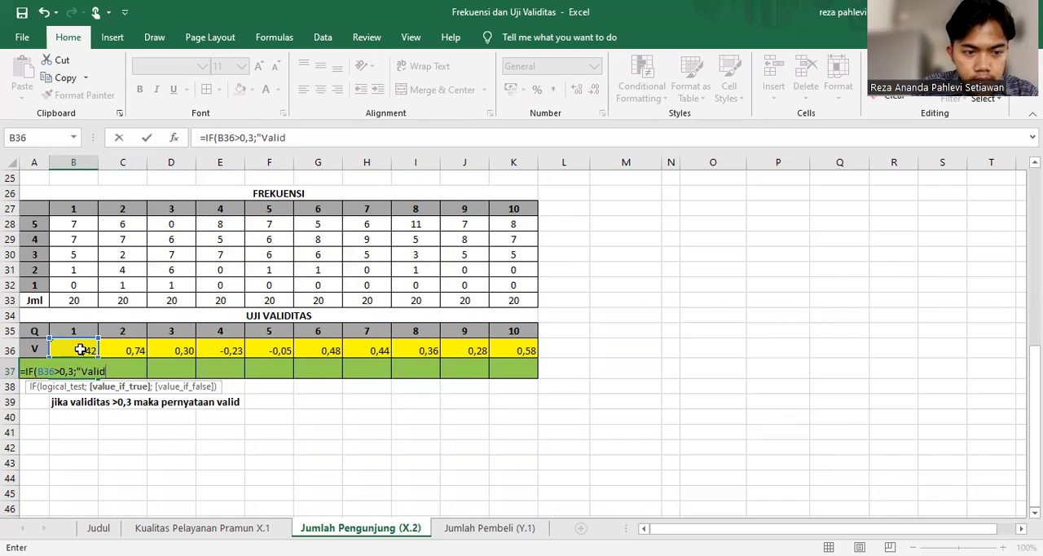
type("\";")
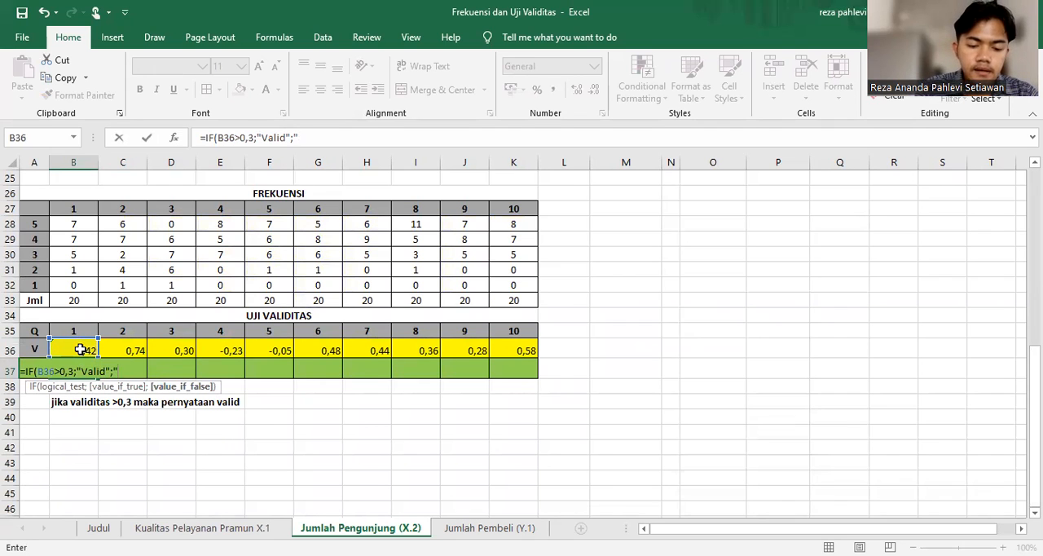
type("\"Tidak")
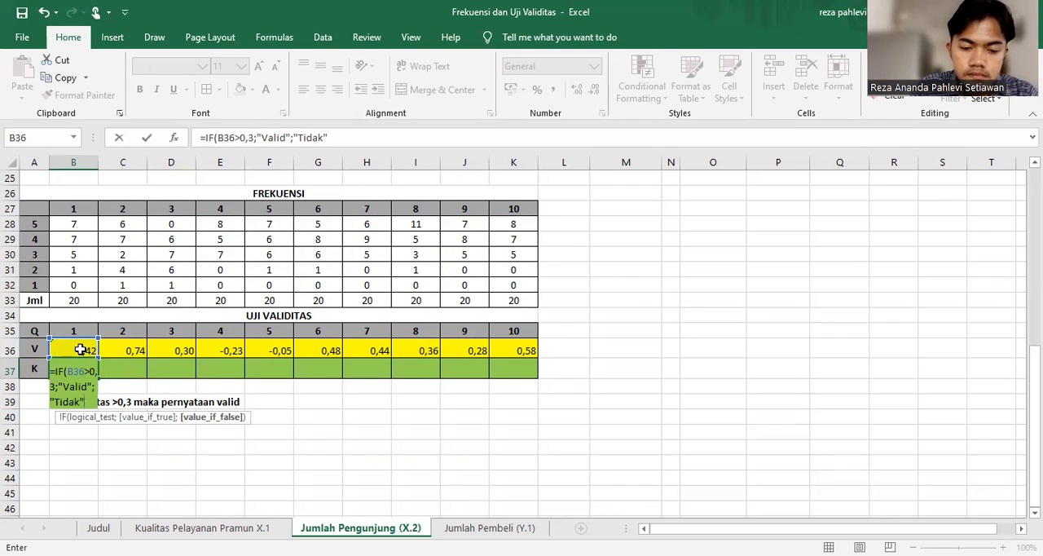
type("\")")
key("Return")
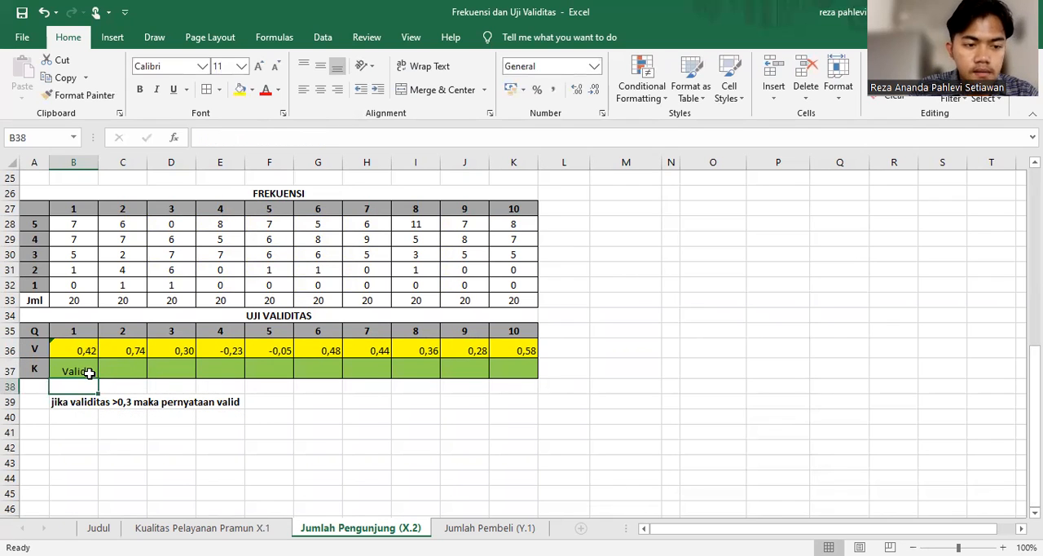
left_click(88, 372)
left_click_drag(94, 378, 552, 375)
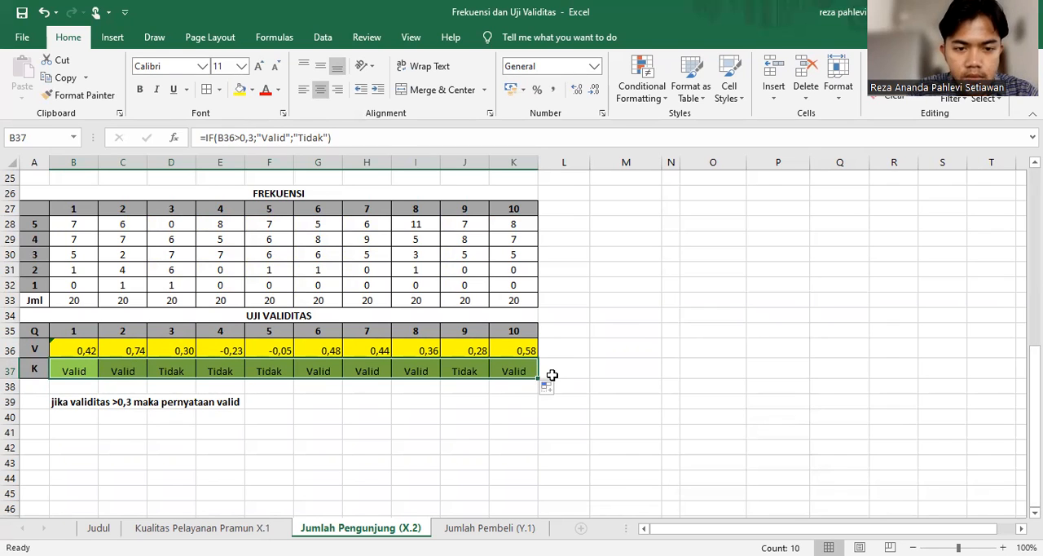
left_click(375, 482)
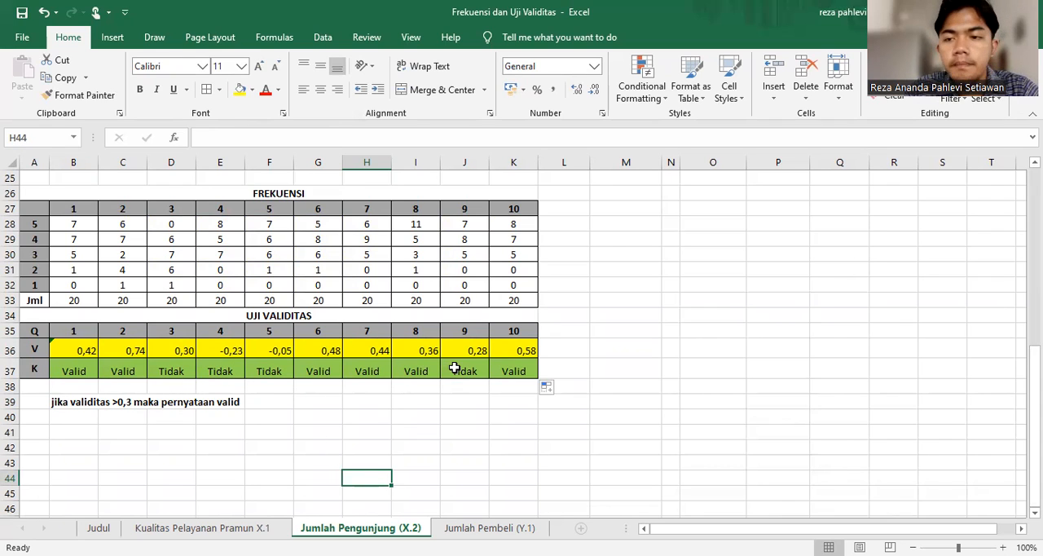
Centre the V and K row values in B36:K37 horizontally
left_click_drag(68, 347, 505, 368)
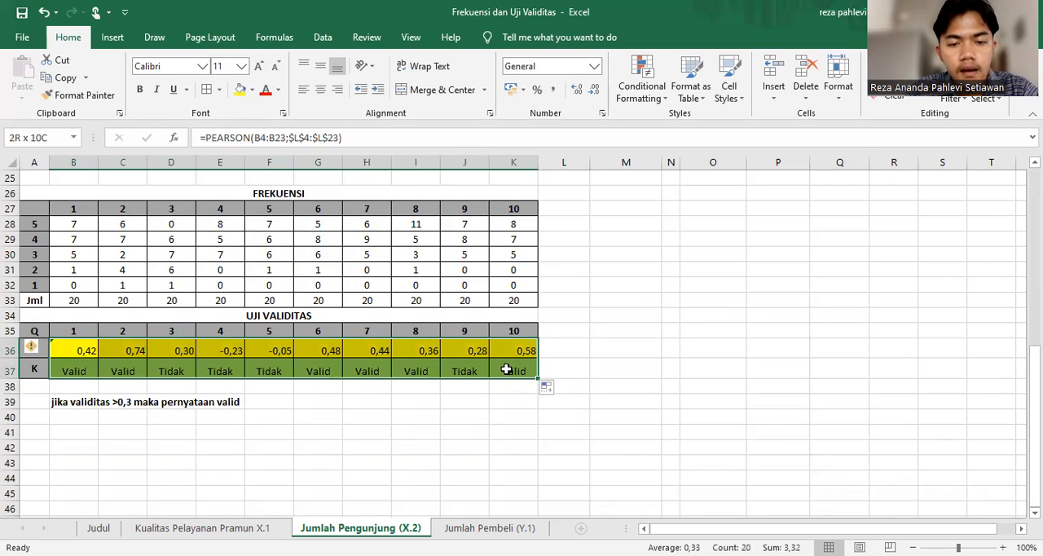
left_click(317, 90)
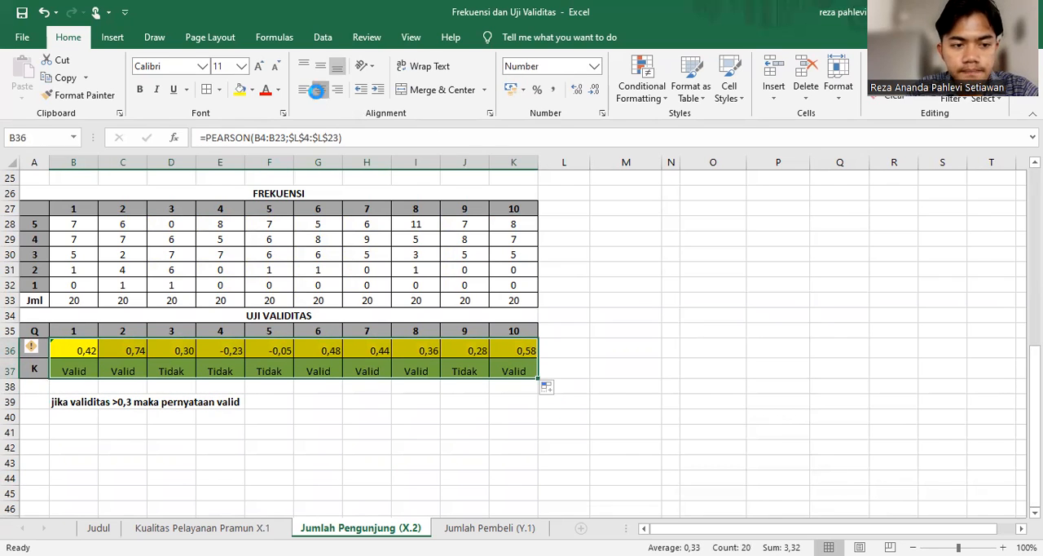
left_click(637, 328)
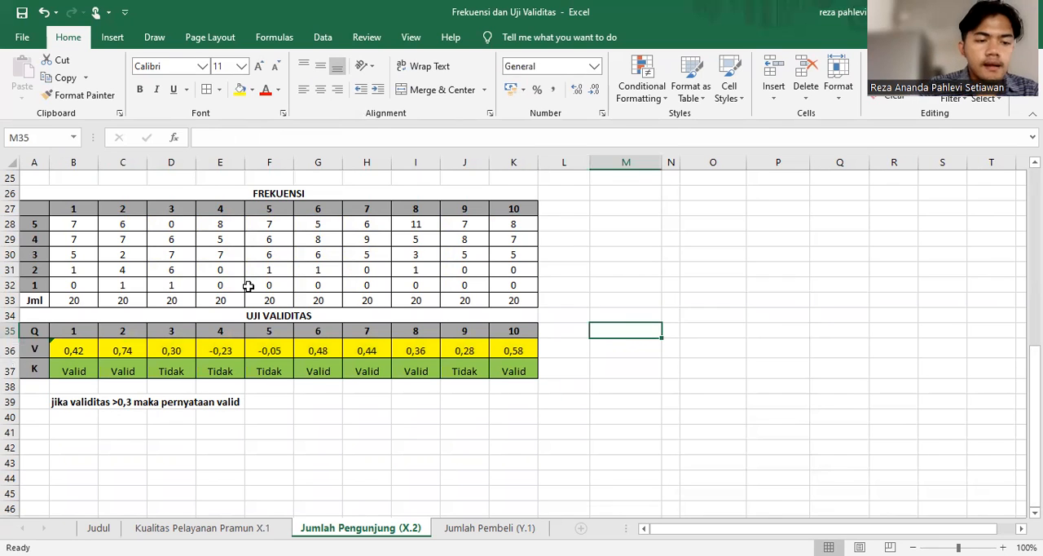
Copy the V row B36:K36 and paste it as transposed values into the TK. Validitas column of TABEL VALIDITAS, starting at P4
left_click_drag(75, 349, 504, 352)
key("ctrl+c")
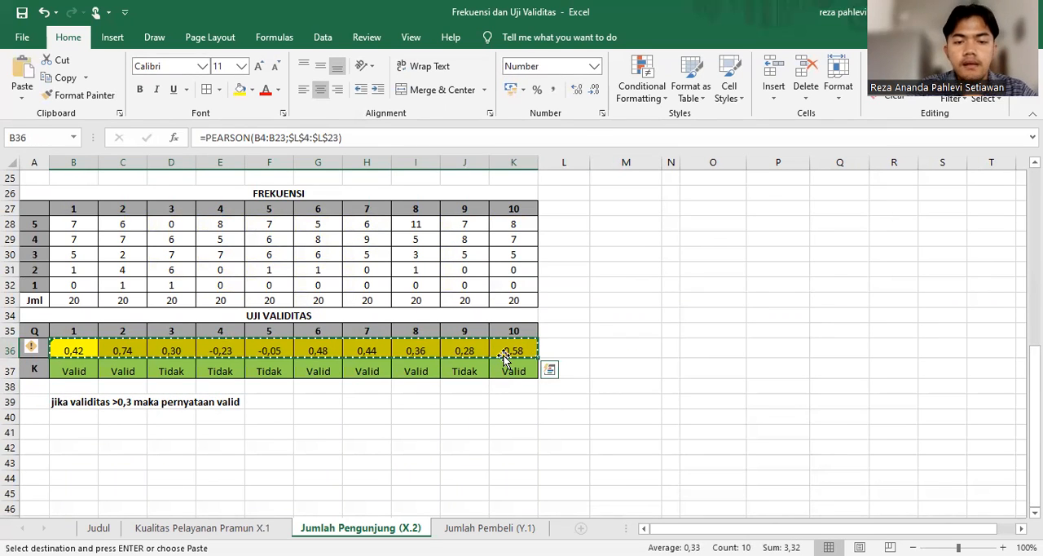
scroll(506, 353, "up", 8)
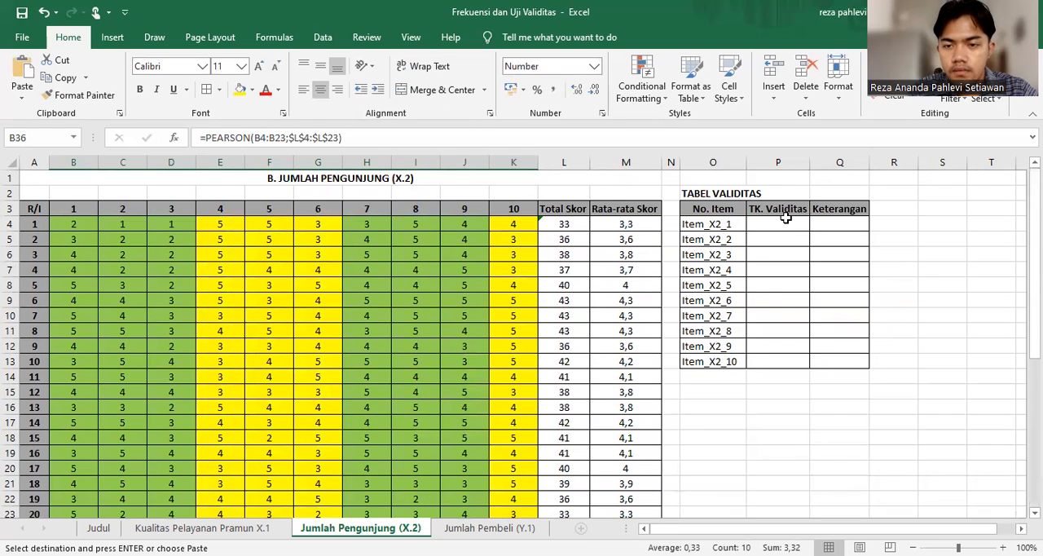
left_click(779, 222)
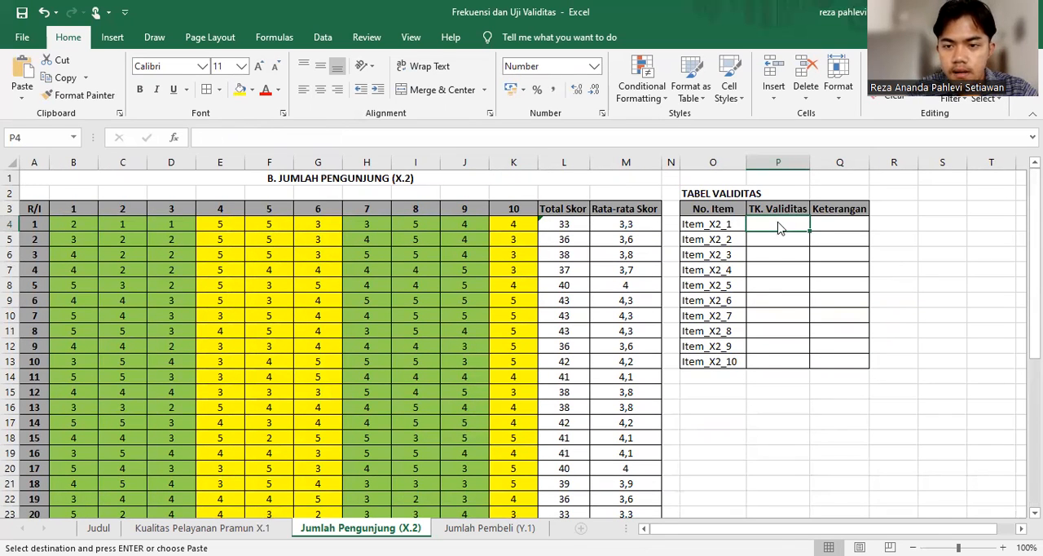
right_click(778, 228)
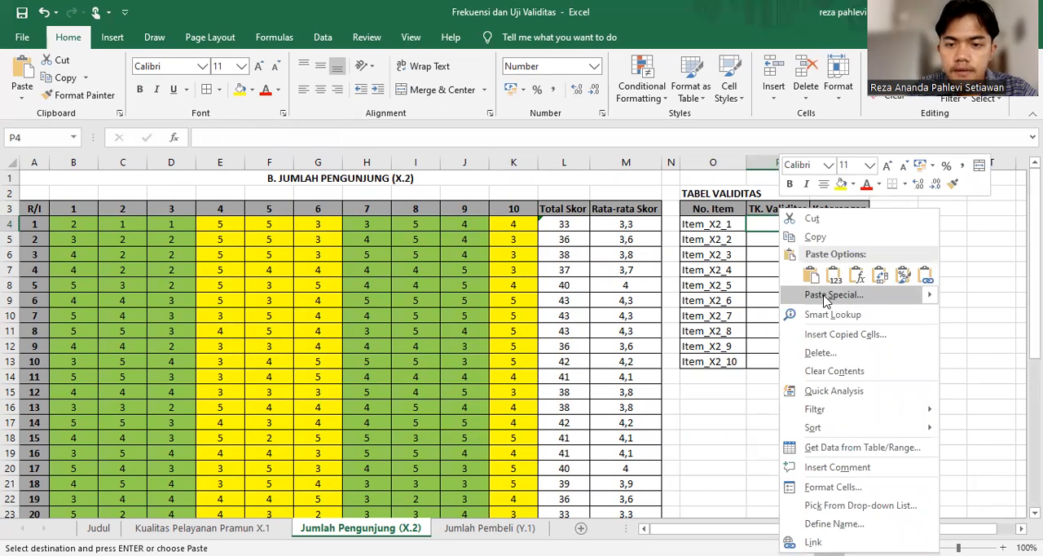
left_click(825, 295)
left_click(689, 237)
left_click(848, 372)
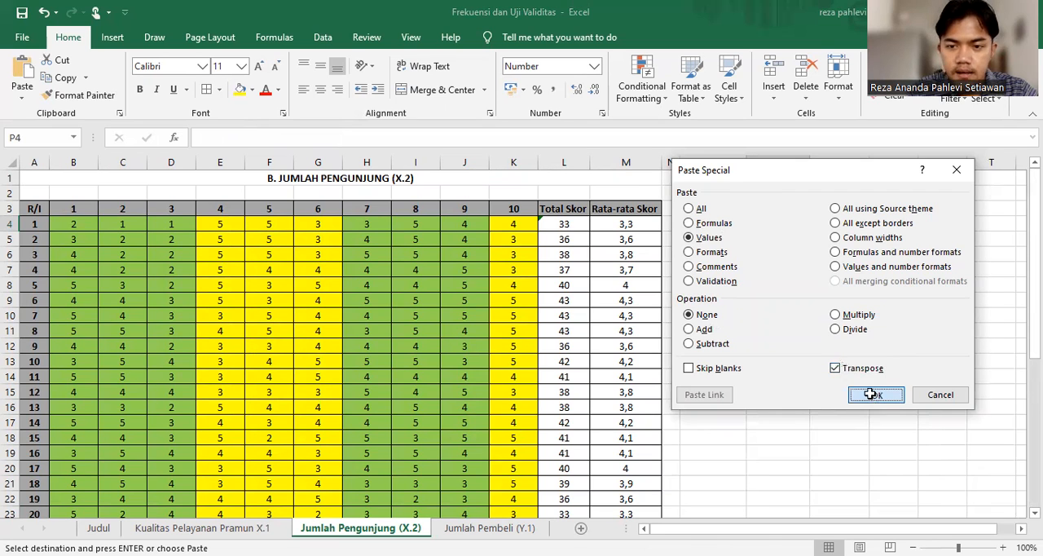
left_click(871, 394)
left_click(794, 430)
Copy the K row B37:K37 and paste it as transposed values into the Keterangan column, starting at Q4
scroll(795, 431, "down", 5)
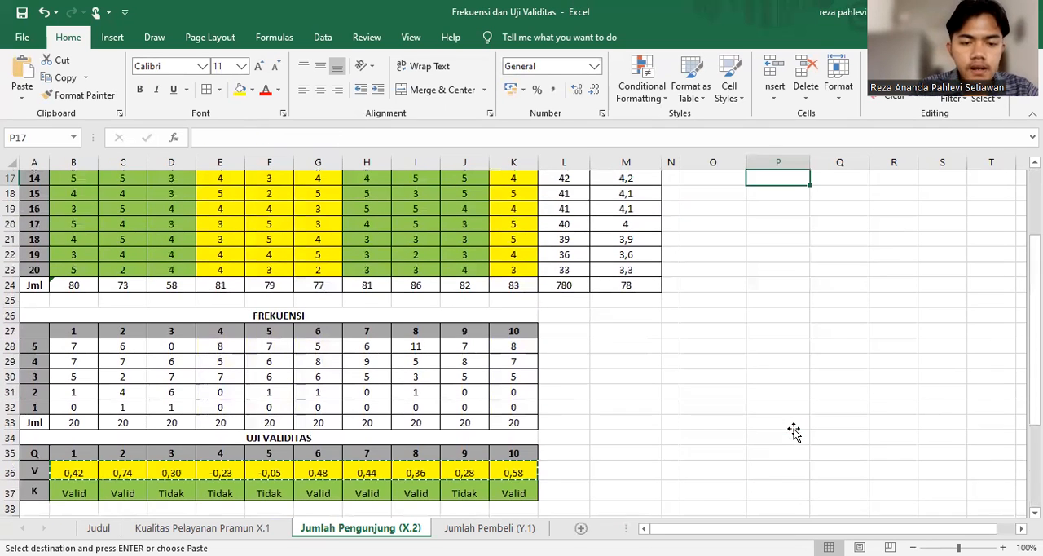
left_click_drag(90, 493, 521, 494)
scroll(526, 492, "up", 5)
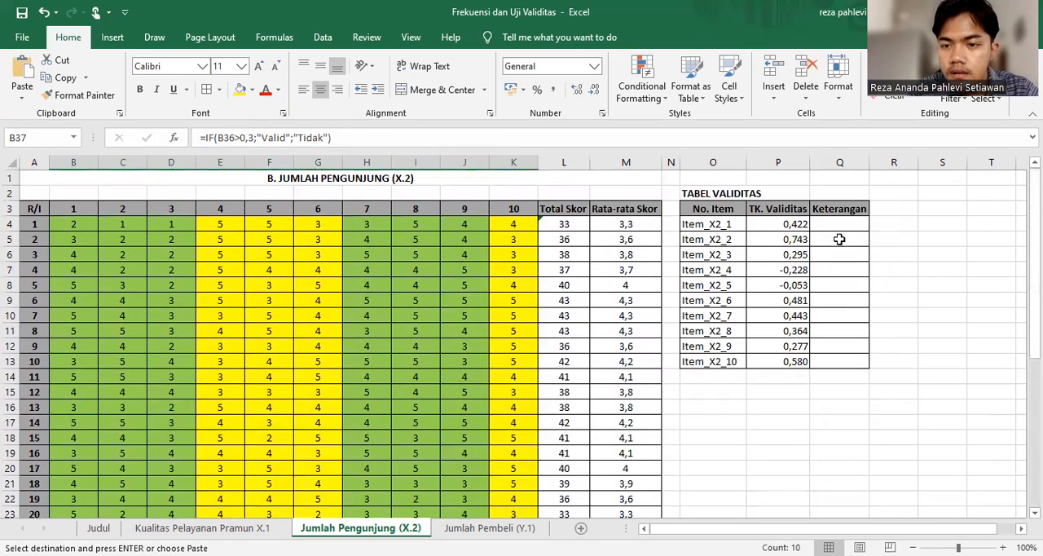
left_click(831, 227)
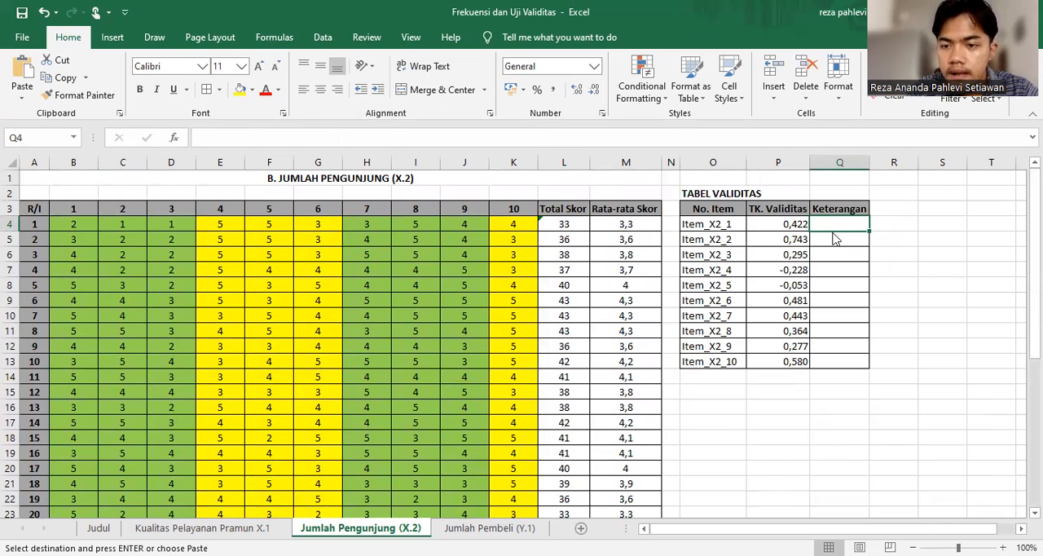
key("ctrl+alt+v")
left_click(730, 241)
left_click(876, 372)
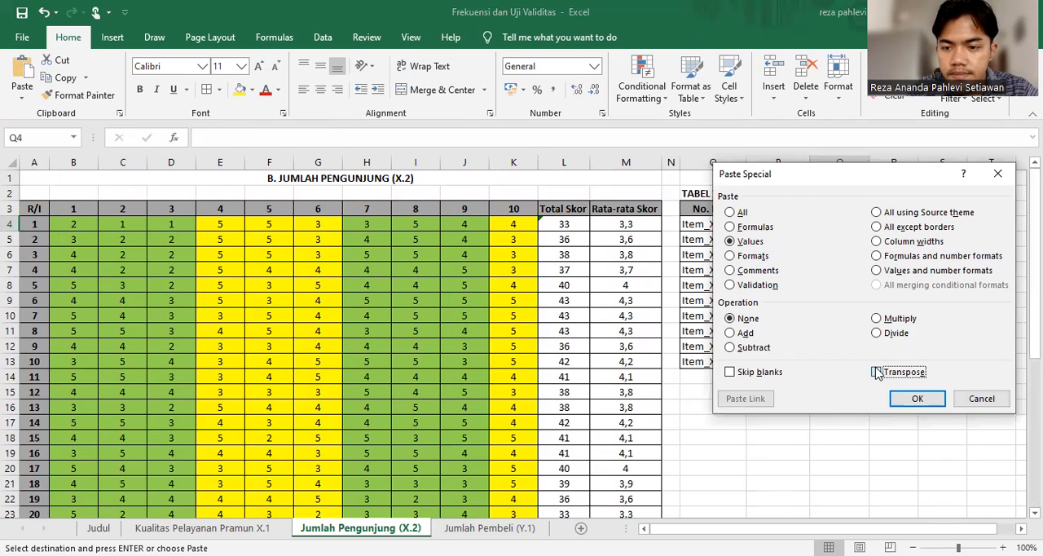
left_click(913, 399)
left_click(796, 455)
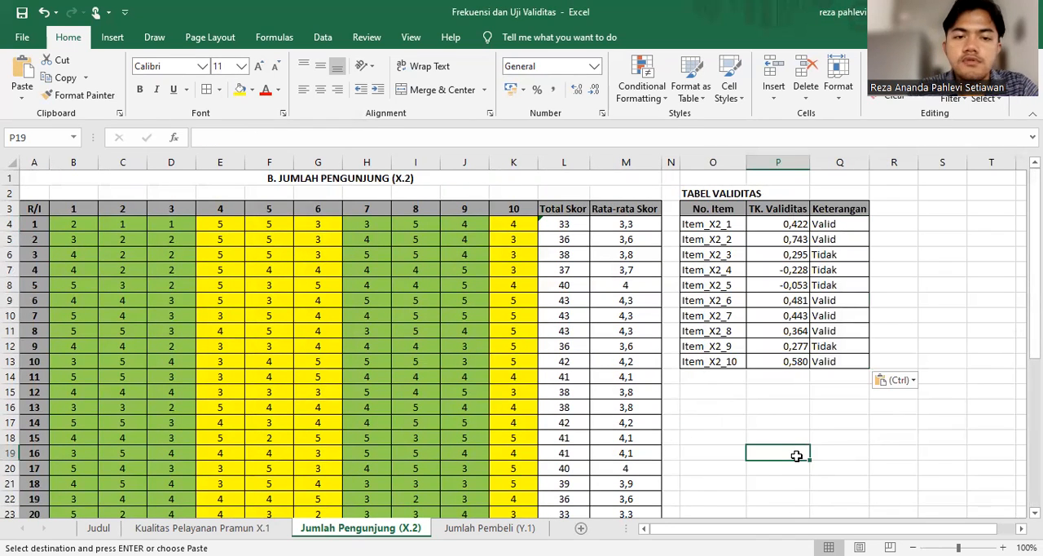
On the Jumlah Pembeli (Y.1) sheet, start a PEARSON formula in B36 with B4:B23 as the first array
scroll(796, 455, "down", 6)
scroll(796, 456, "up", 5)
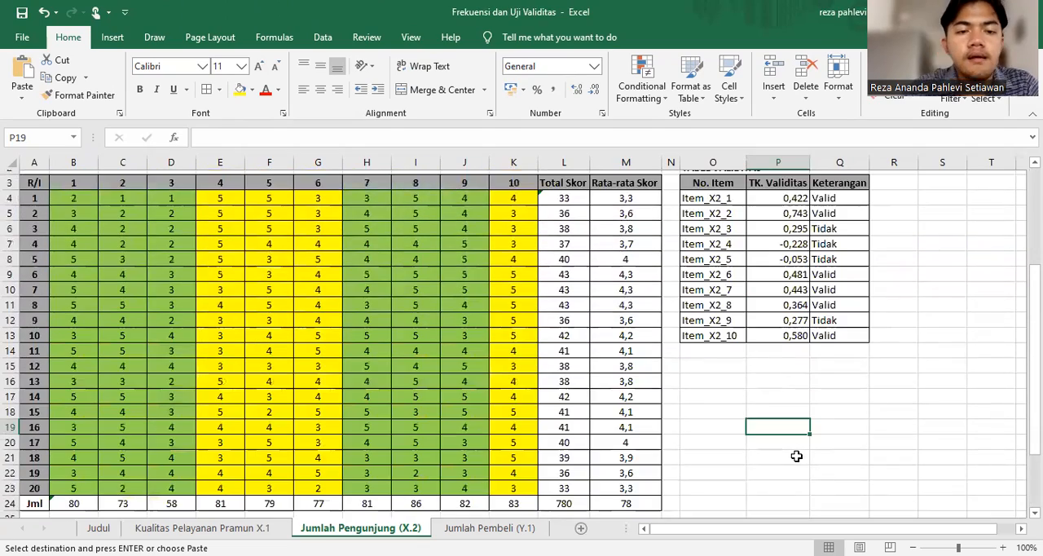
scroll(796, 456, "up", 1)
left_click(488, 527)
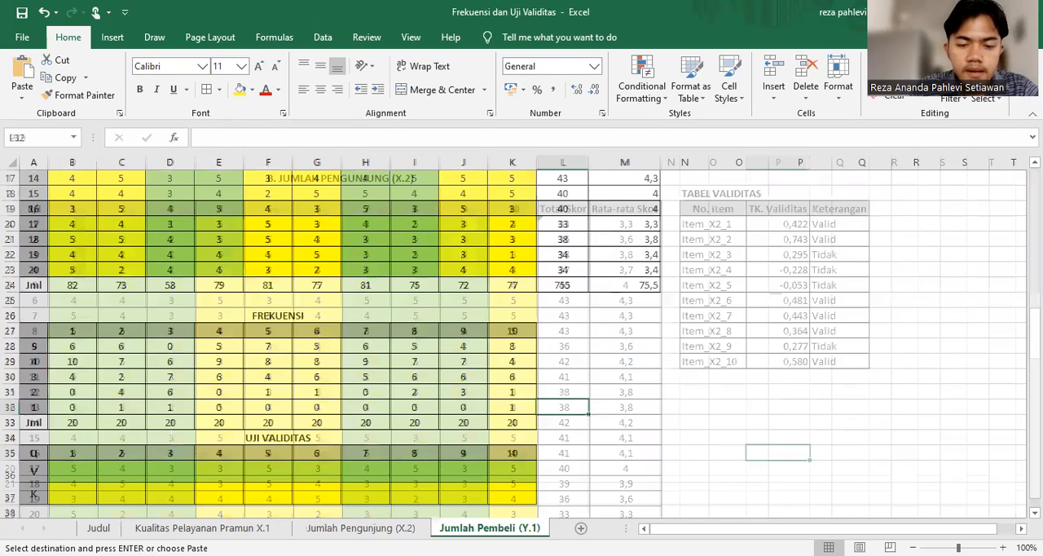
scroll(144, 414, "down", 1)
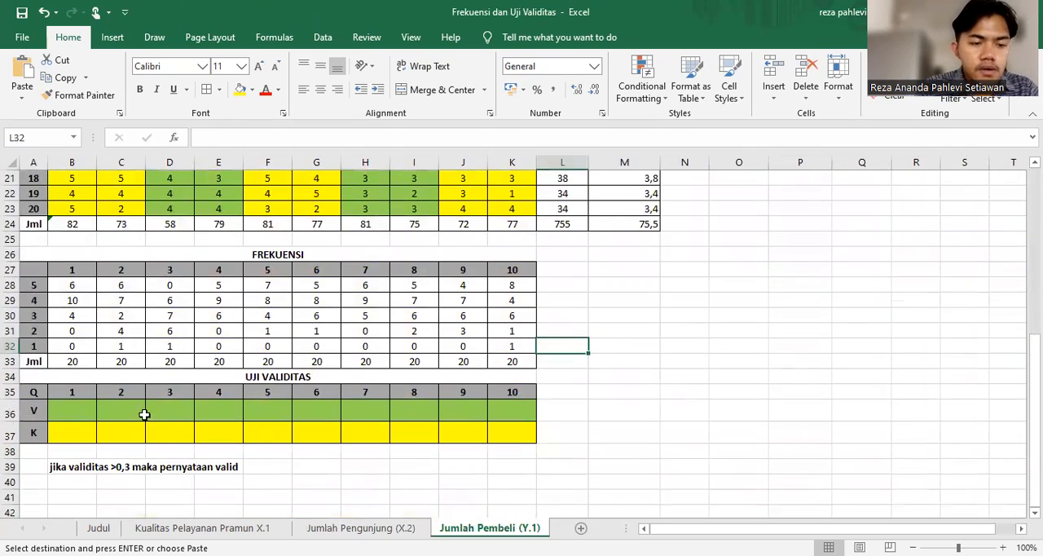
left_click(77, 403)
type("=")
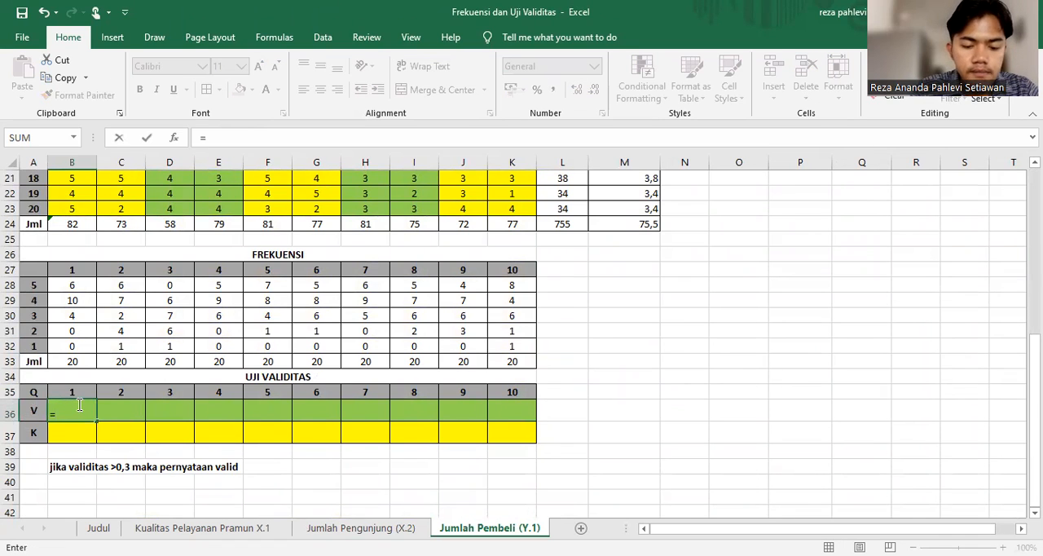
type("pea")
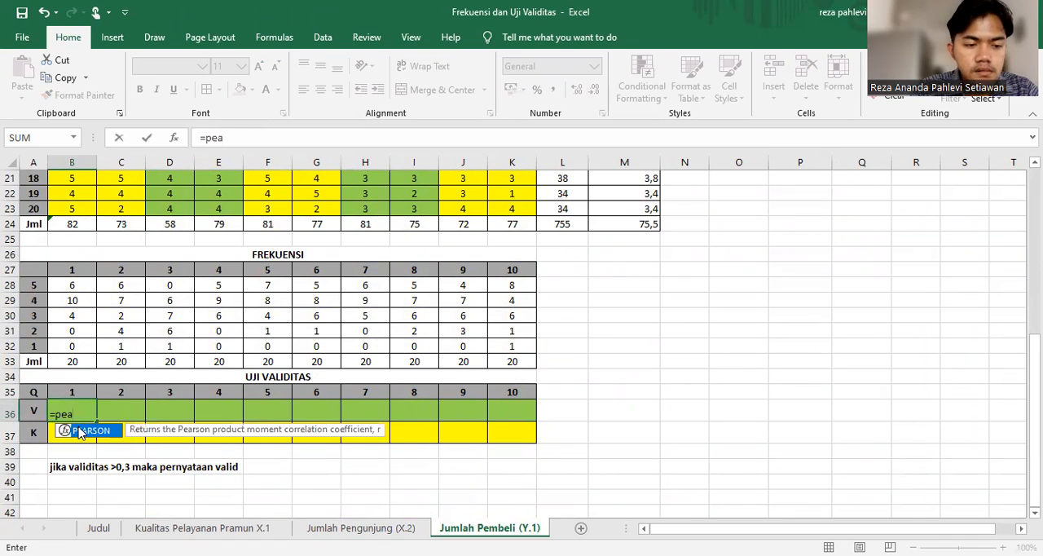
double_click(79, 431)
scroll(79, 367, "up", 7)
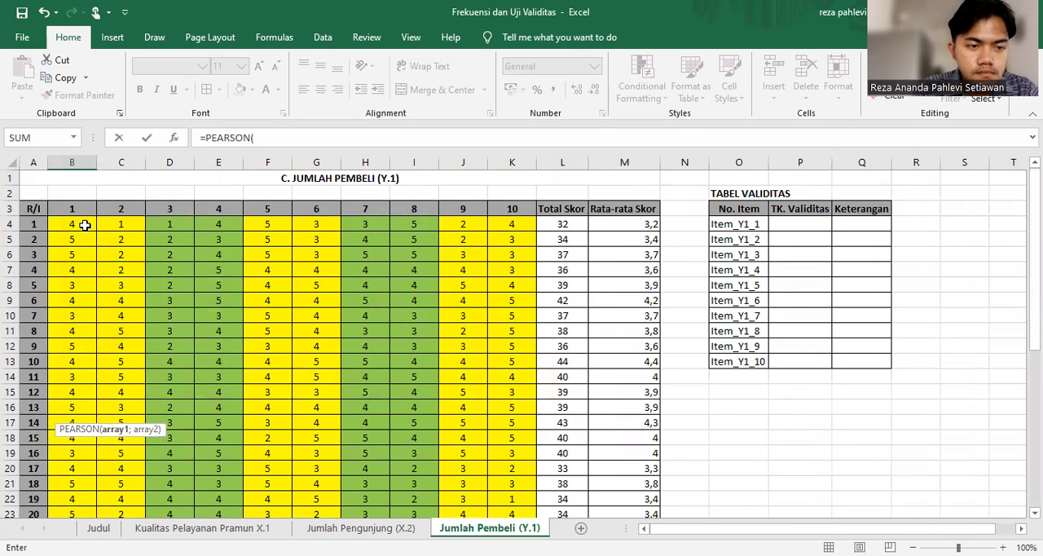
left_click(82, 227)
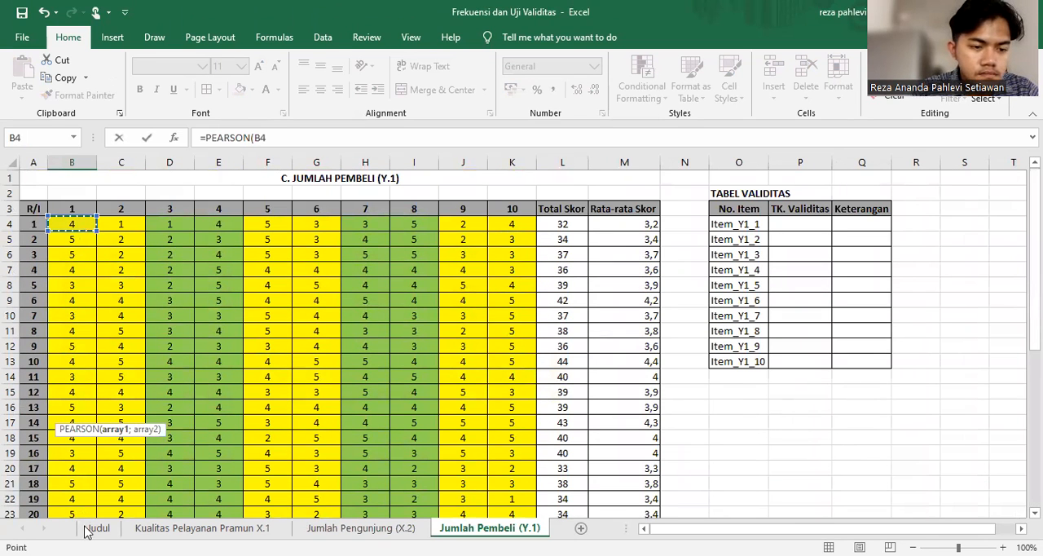
scroll(83, 473, "down", 1)
left_click(83, 471, "shift")
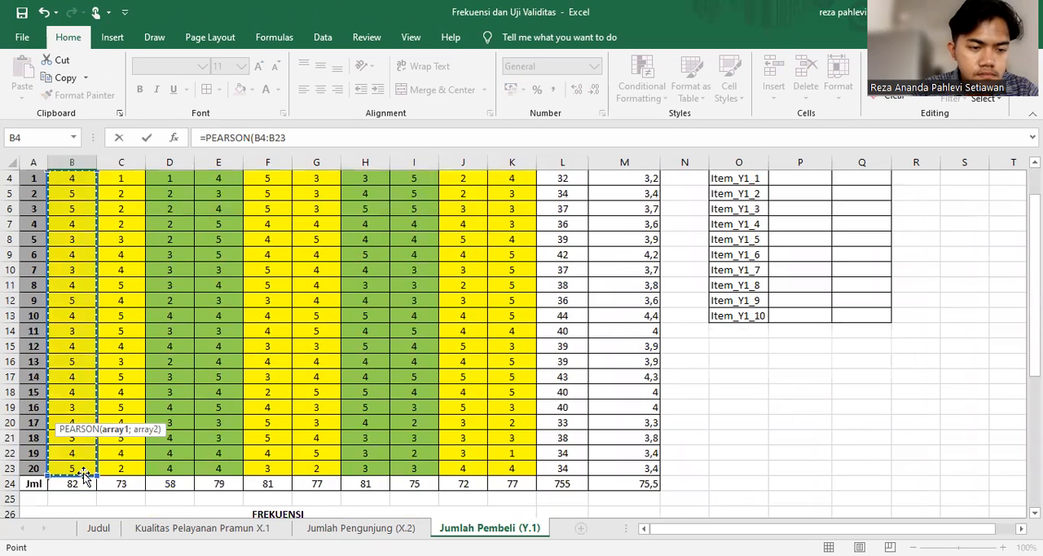
Complete the PEARSON formula in B36 with the absolute Total Skor range $L$4:$L$23 as the second array
type(";")
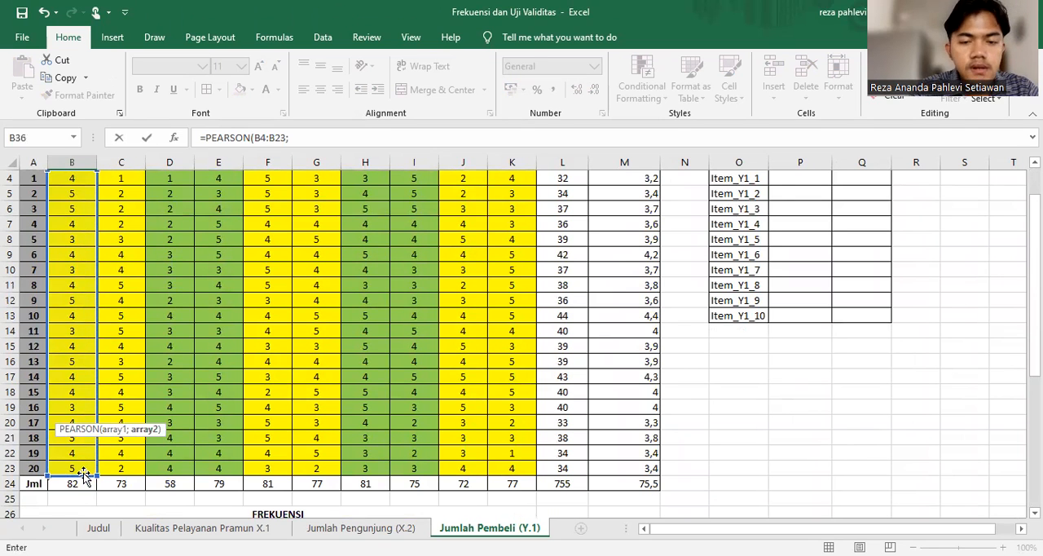
scroll(83, 457, "up", 1)
left_click(556, 226)
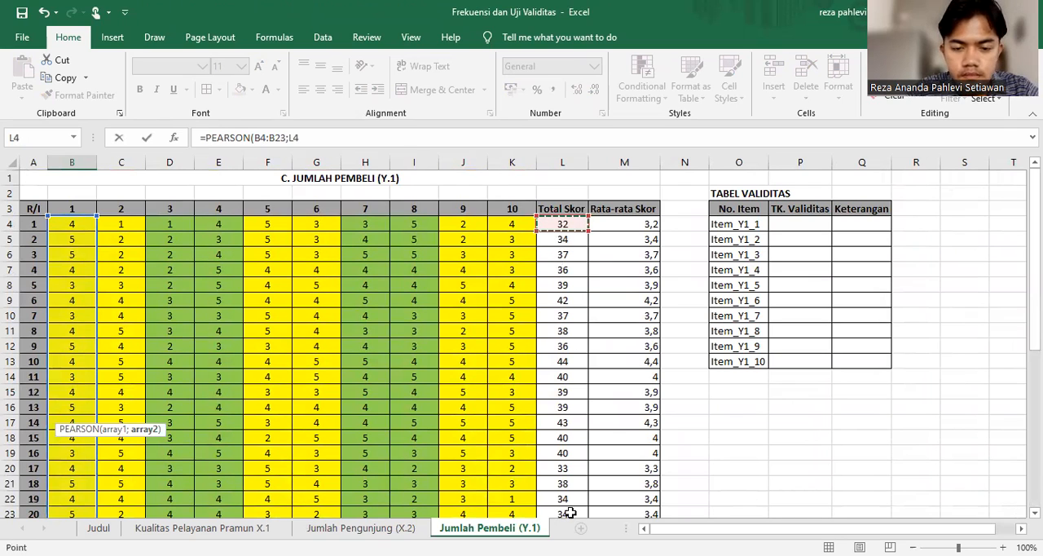
scroll(570, 463, "down", 1)
left_click(570, 463, "shift")
key("F4")
scroll(568, 464, "down", 7)
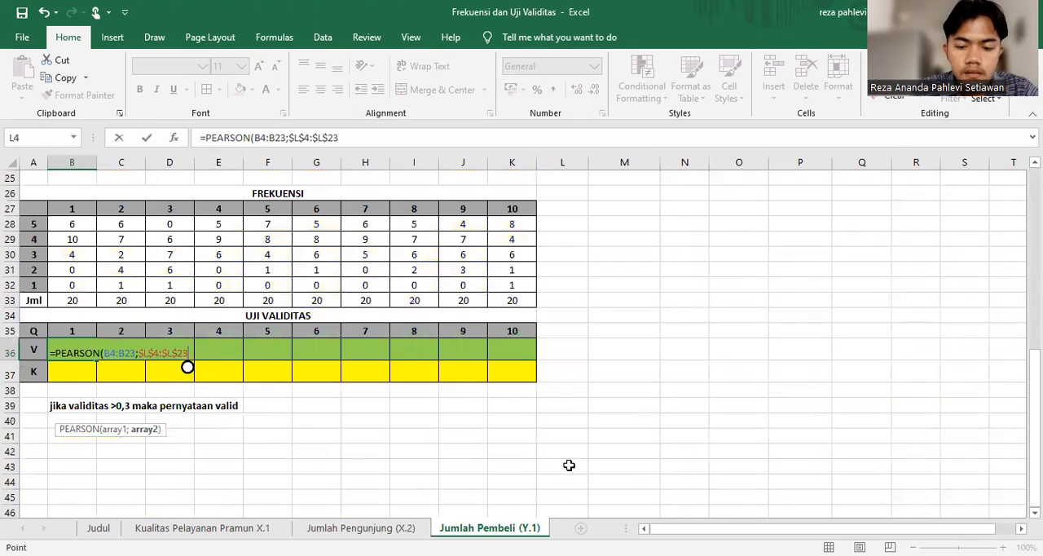
type(")")
key("Return")
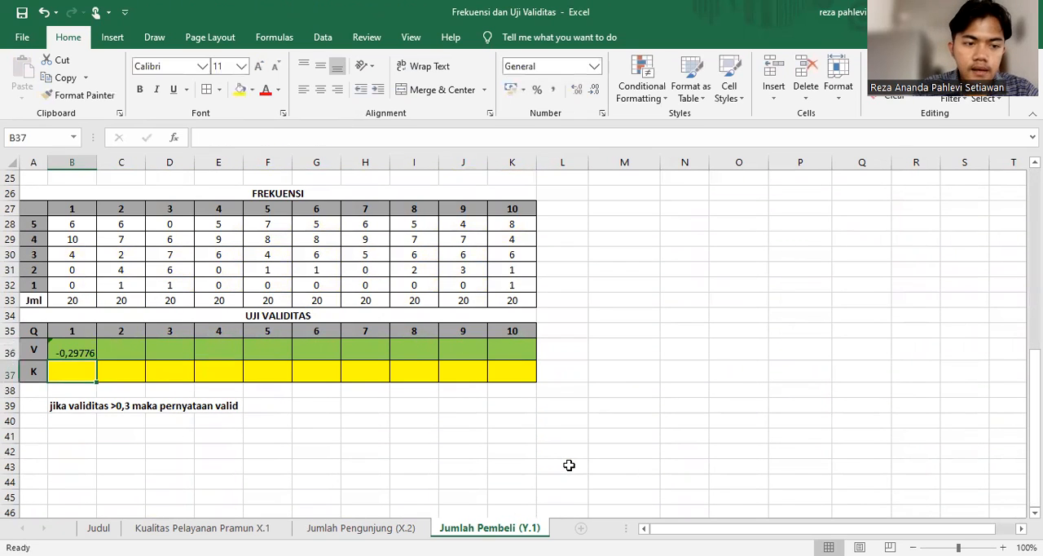
Show B36 with two decimal places and fill its PEARSON formula across the V row to K36
left_click(85, 353)
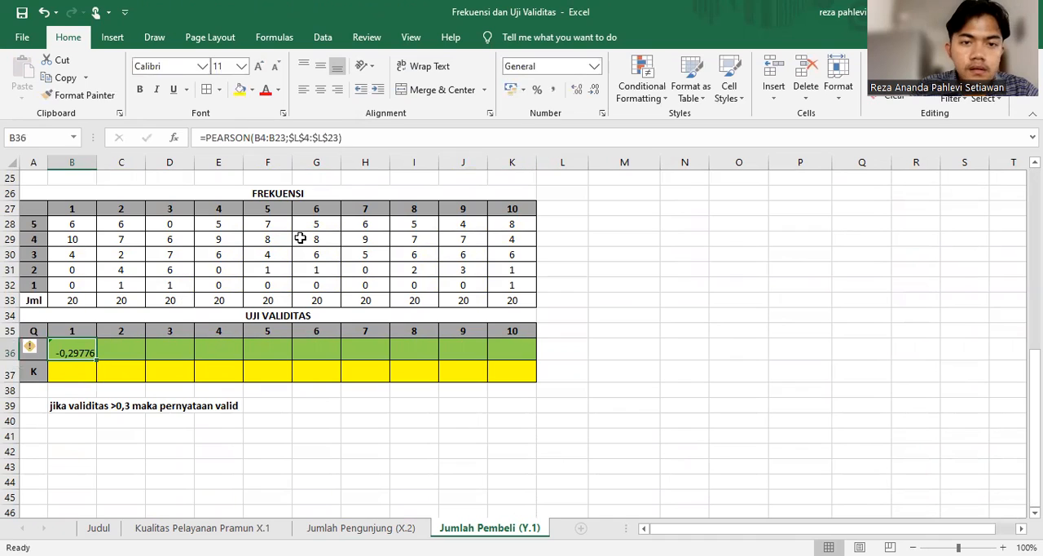
left_click(592, 92)
left_click(592, 91)
left_click(592, 91)
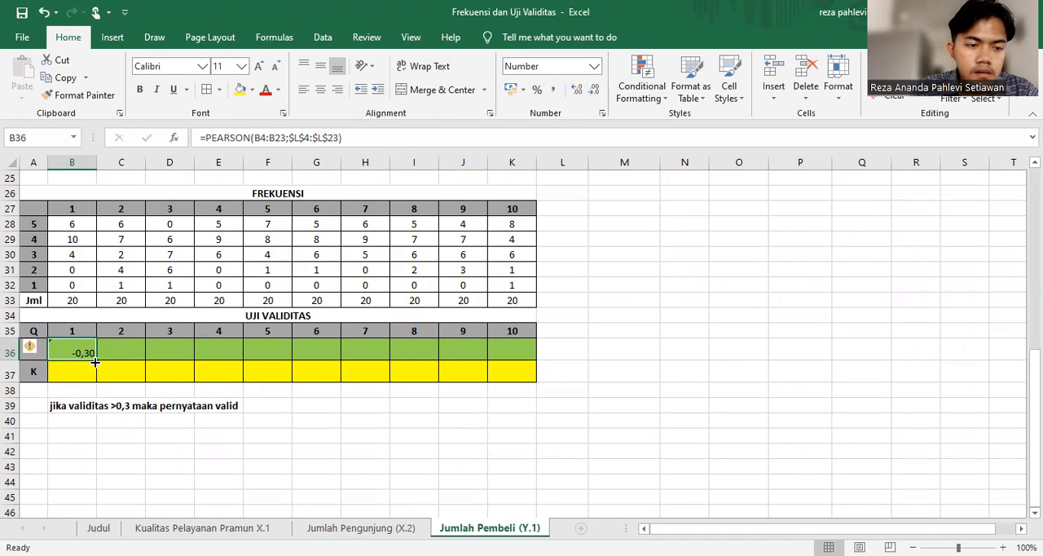
left_click_drag(96, 359, 514, 372)
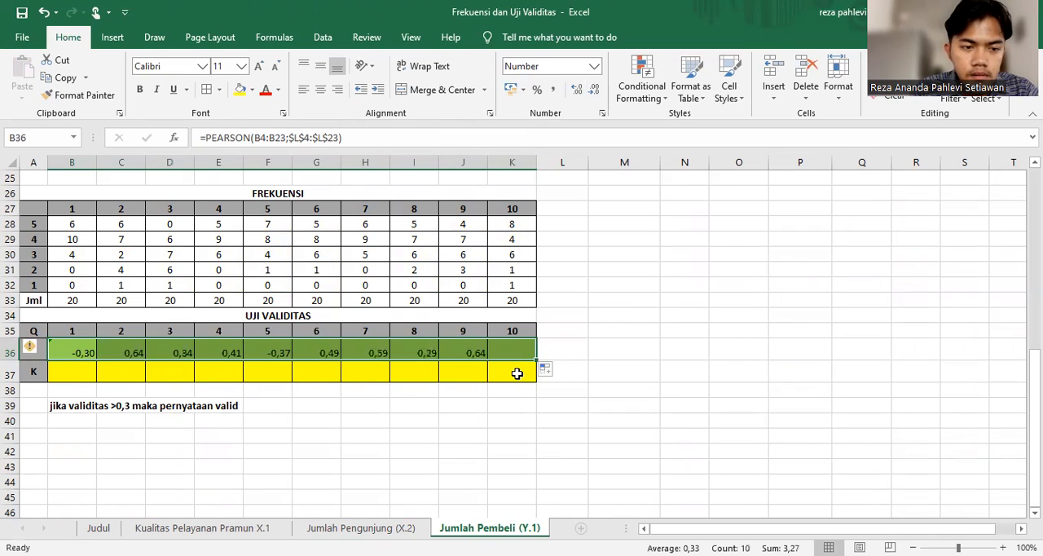
left_click(343, 448)
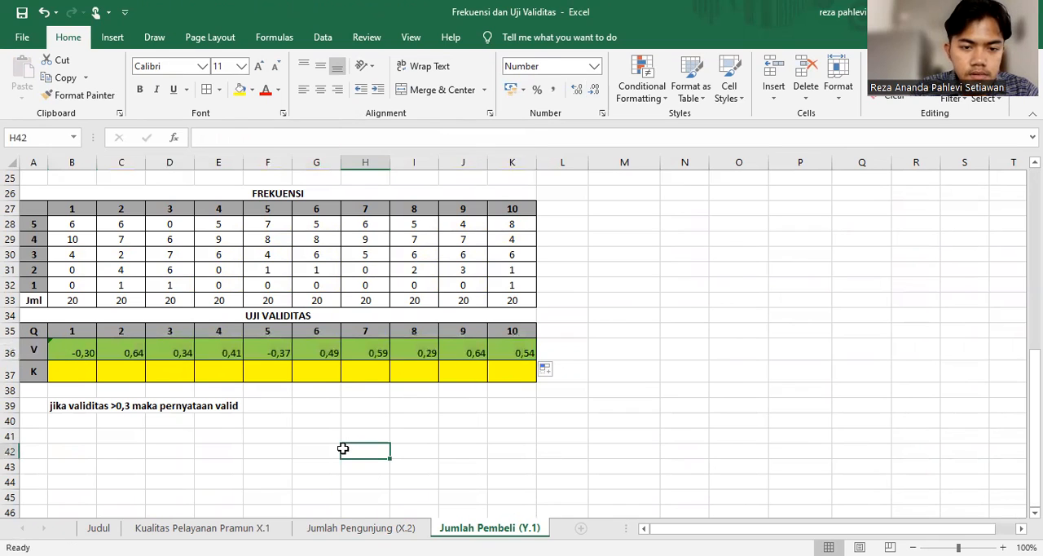
Enter =IF(B36>0,3;"Valid";"Tidak") in B37 for the first question's K value
left_click(75, 369)
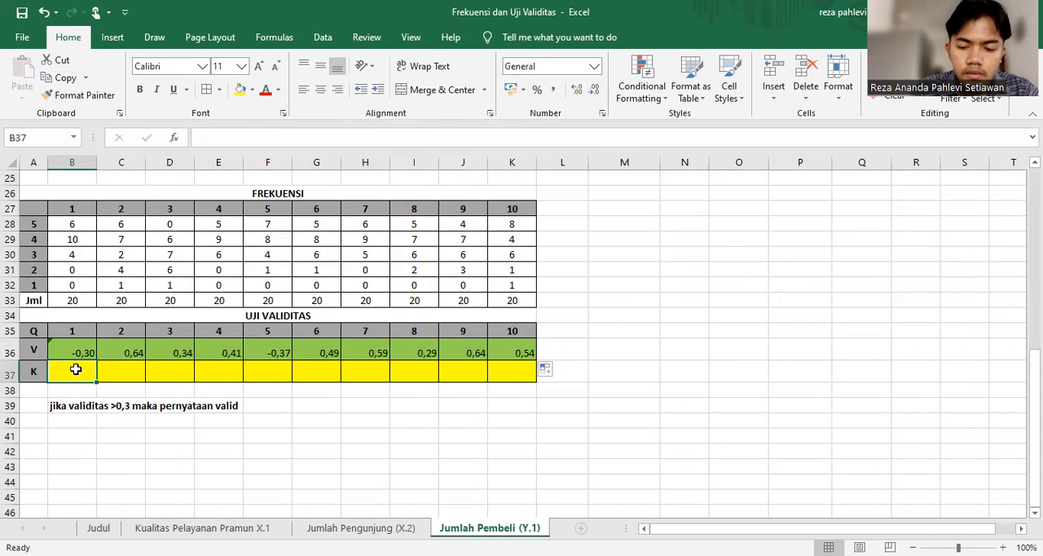
type("=")
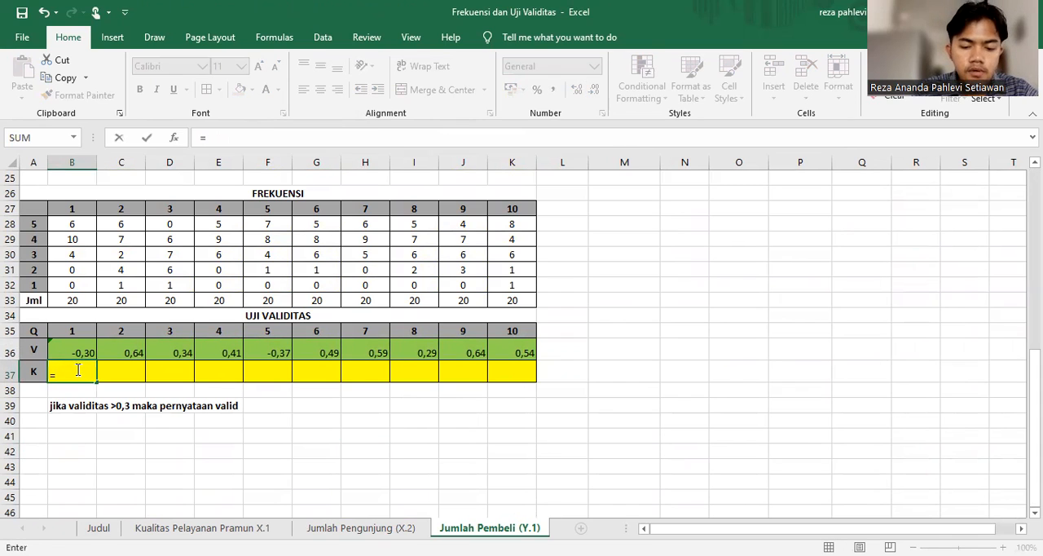
type("if")
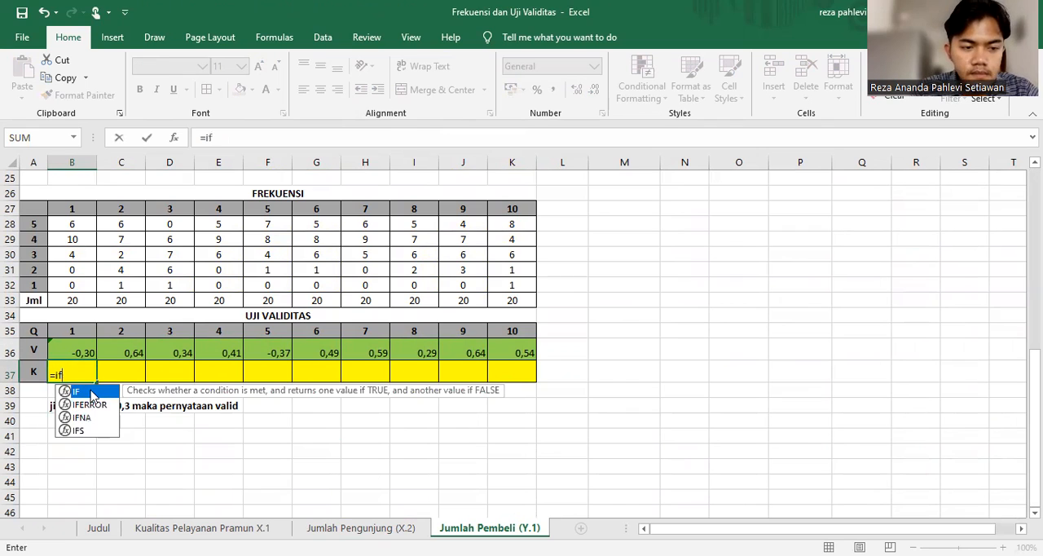
double_click(92, 396)
left_click(81, 352)
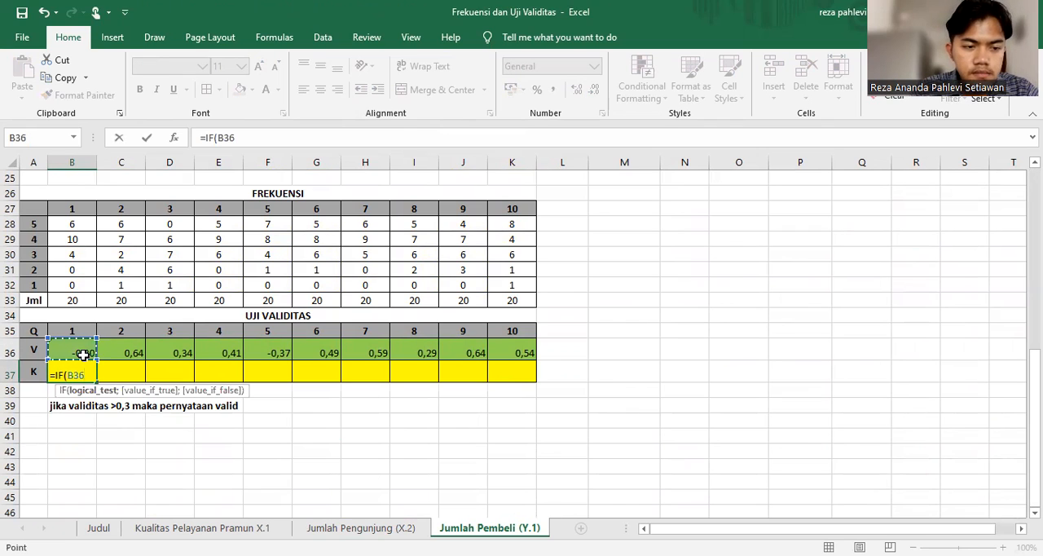
type(">0,3")
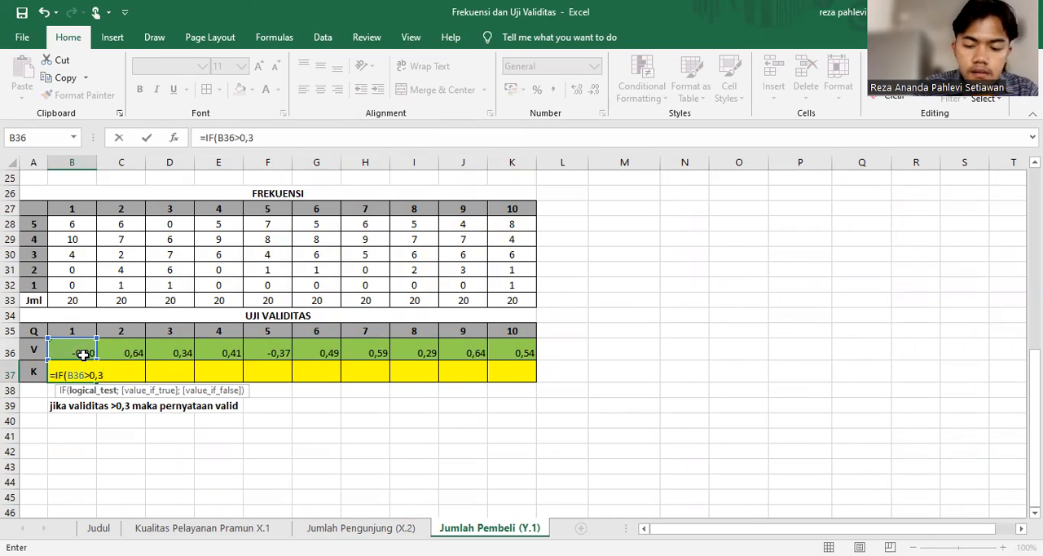
type(";\"Vali")
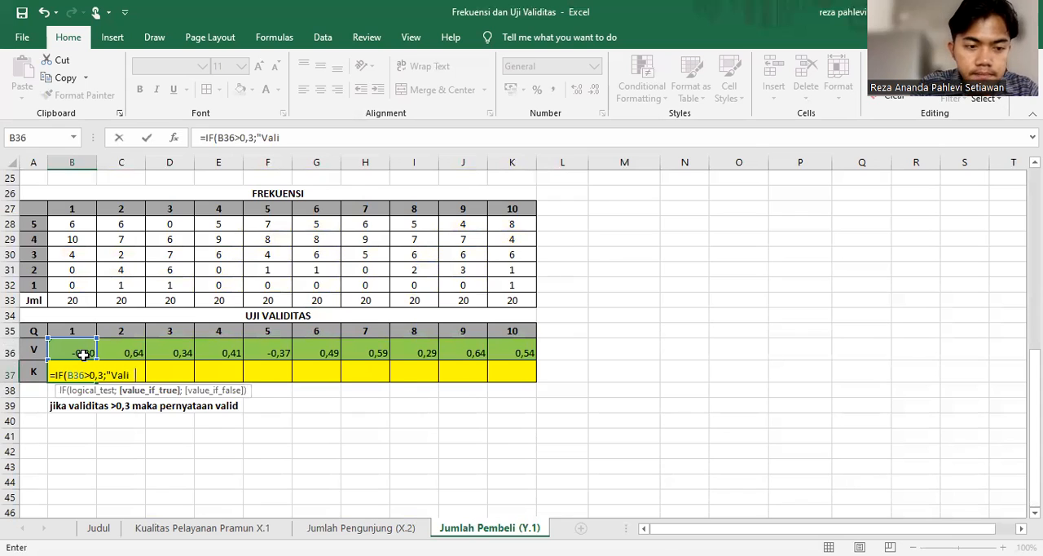
type("d\";\"Tidak")
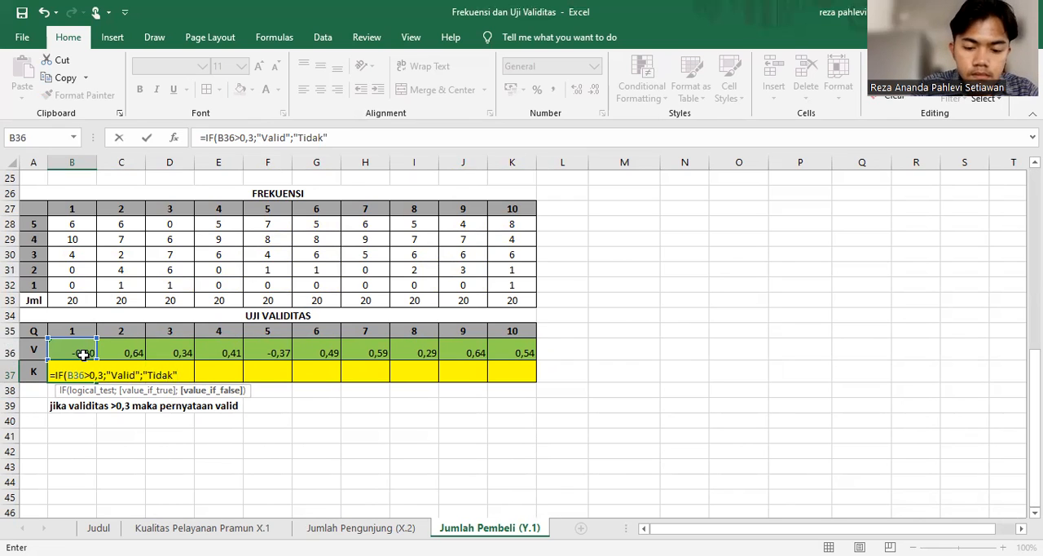
type("\")")
key("Return")
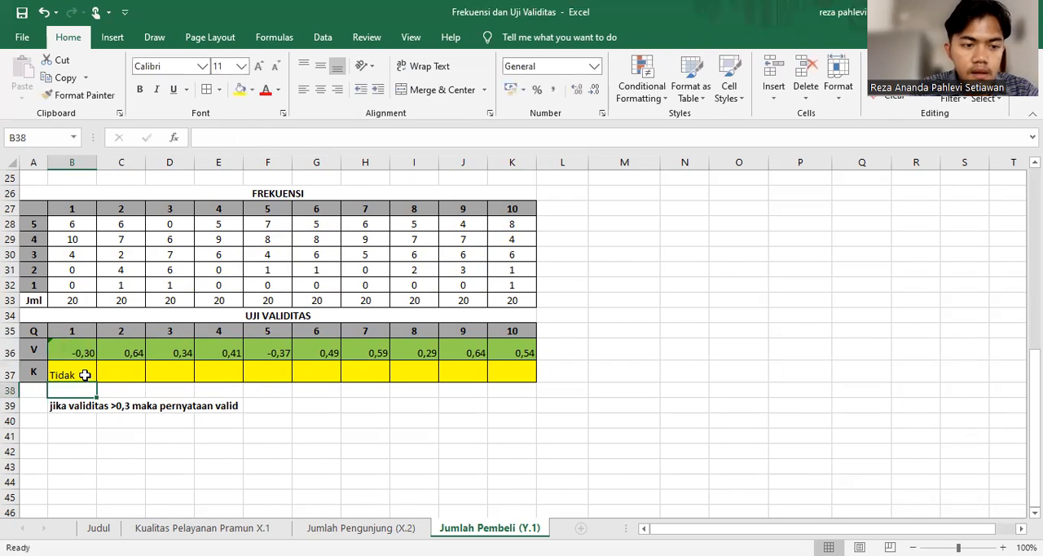
Fill the IF formula from B37 across the K row to K37
left_click(90, 374)
left_click_drag(96, 382, 518, 408)
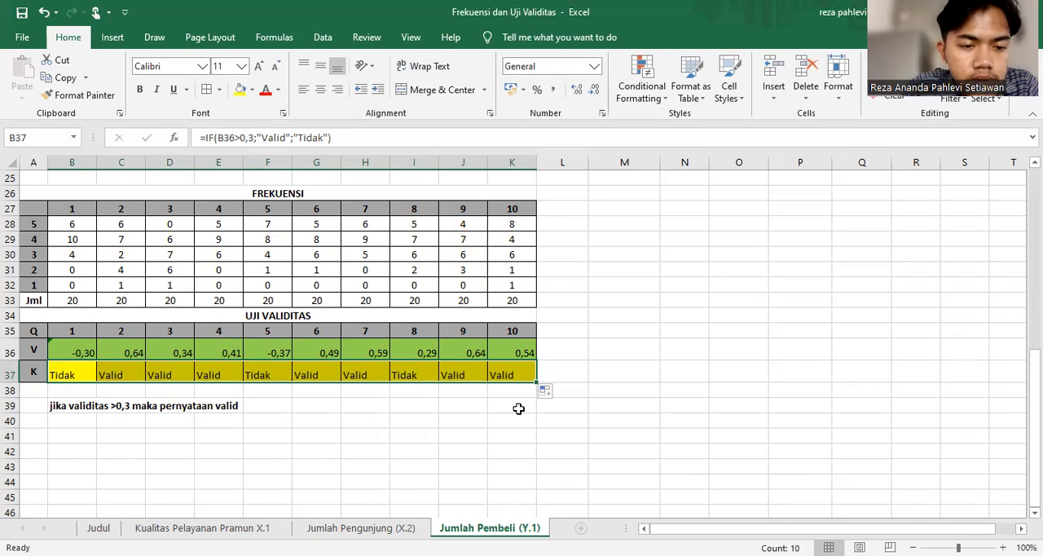
left_click(310, 436)
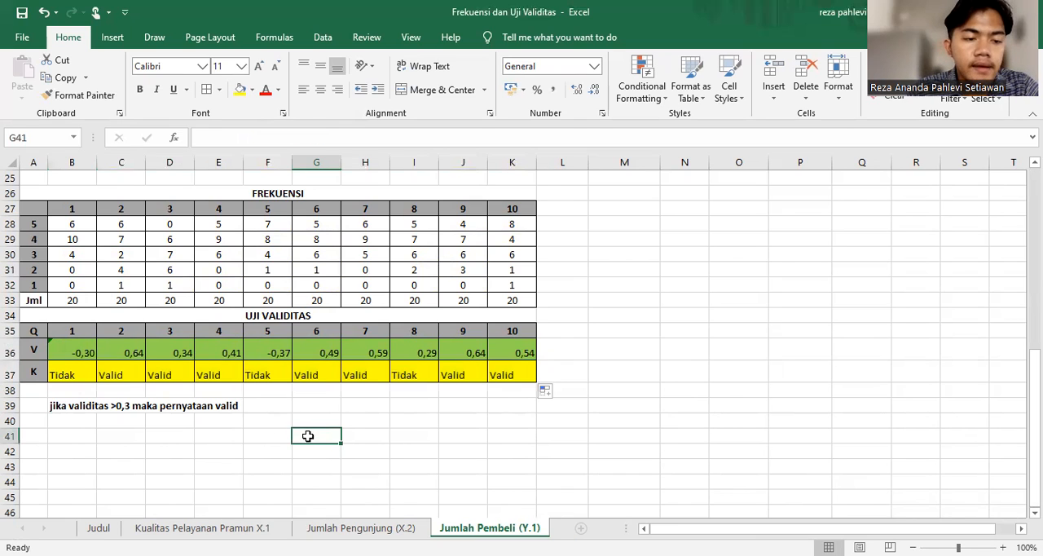
Centre the V and K row values in B36:K37 horizontally on the Y.1 sheet
left_click_drag(78, 350, 528, 374)
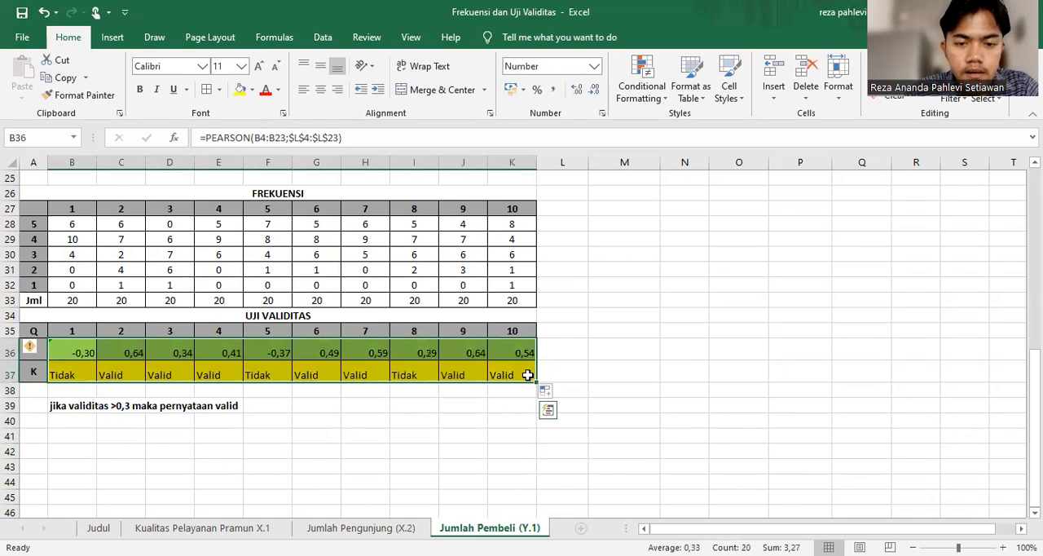
left_click(321, 91)
left_click(693, 368)
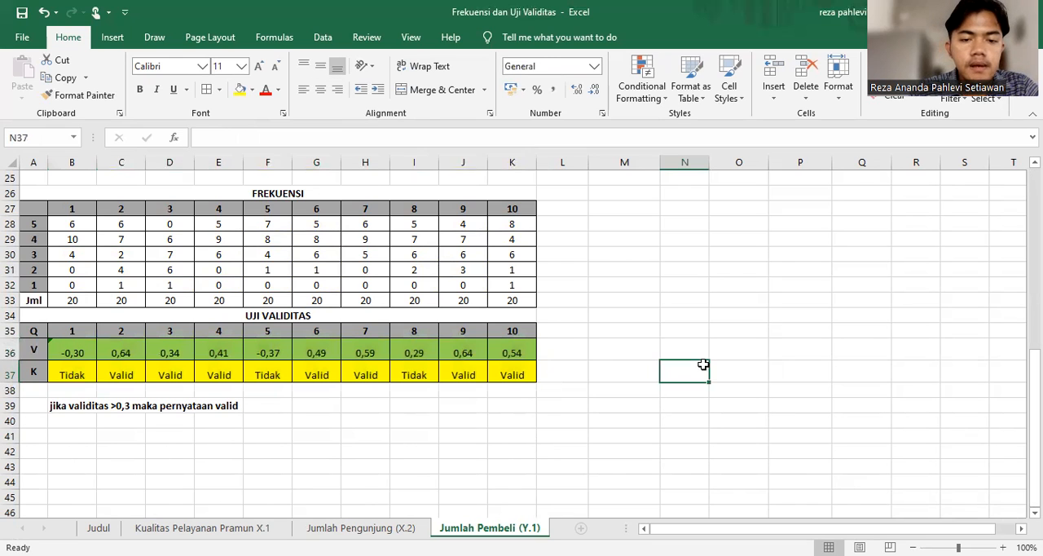
Copy the V row B36:K36 and paste it as transposed values into the TK. Validitas column, starting at P4
left_click_drag(79, 352, 518, 343)
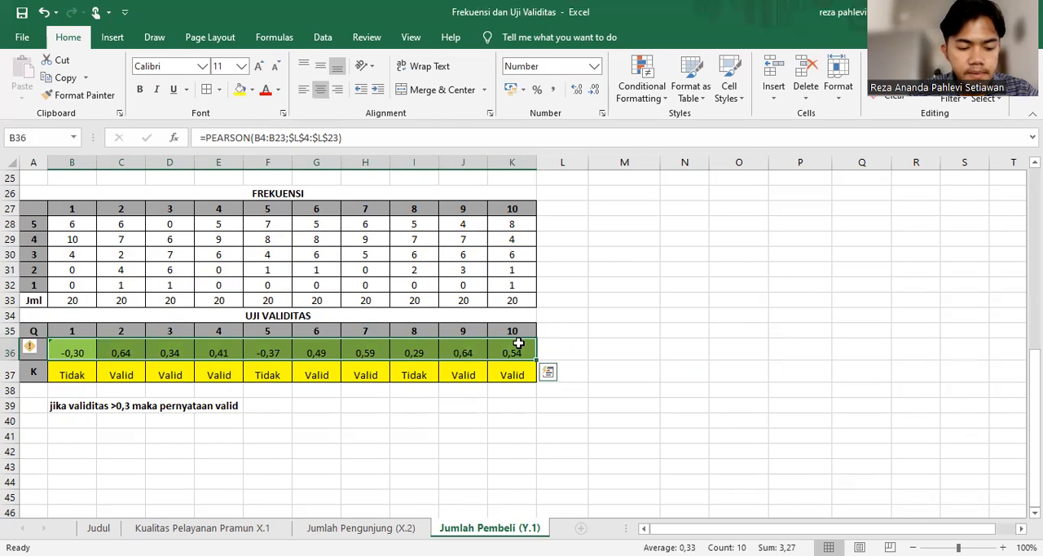
key("ctrl+c")
scroll(518, 343, "up", 4)
scroll(518, 343, "up", 4)
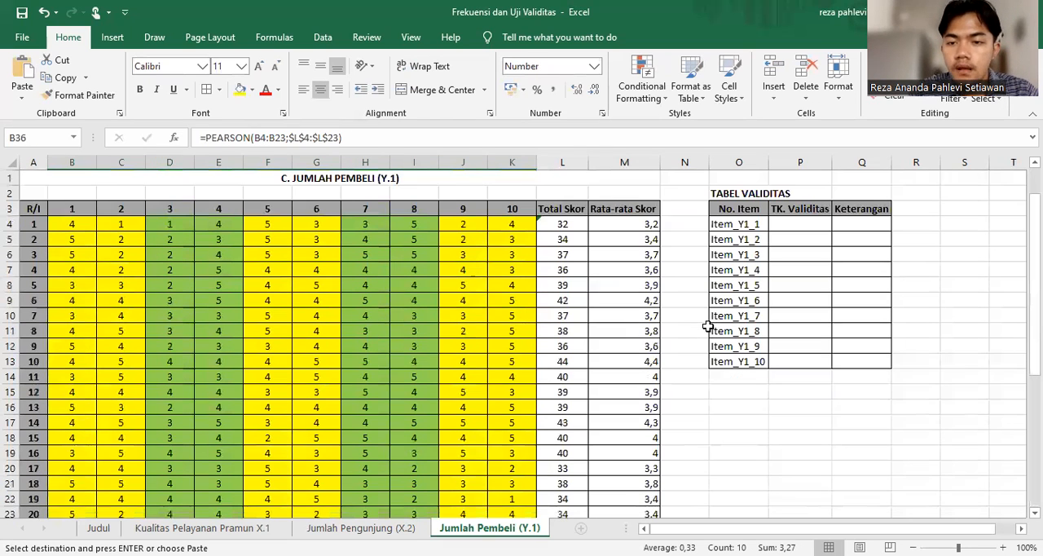
left_click(815, 224)
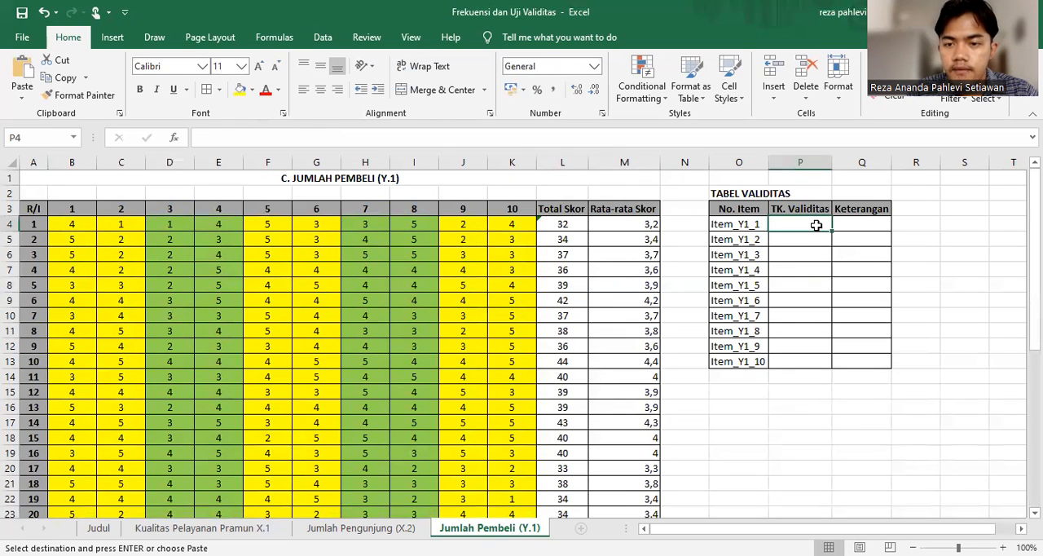
right_click(816, 225)
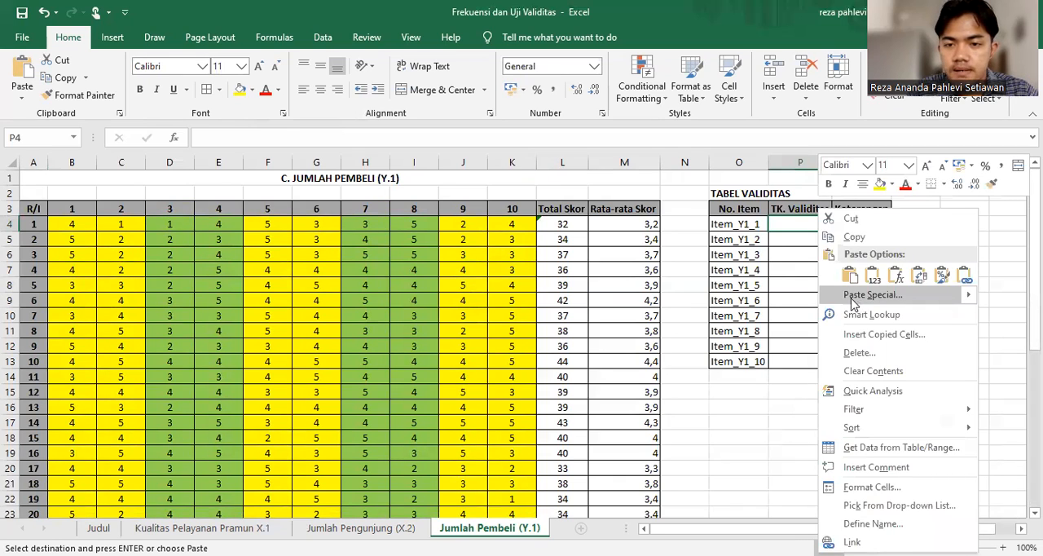
left_click(856, 305)
left_click(728, 242)
left_click(879, 376)
left_click(910, 398)
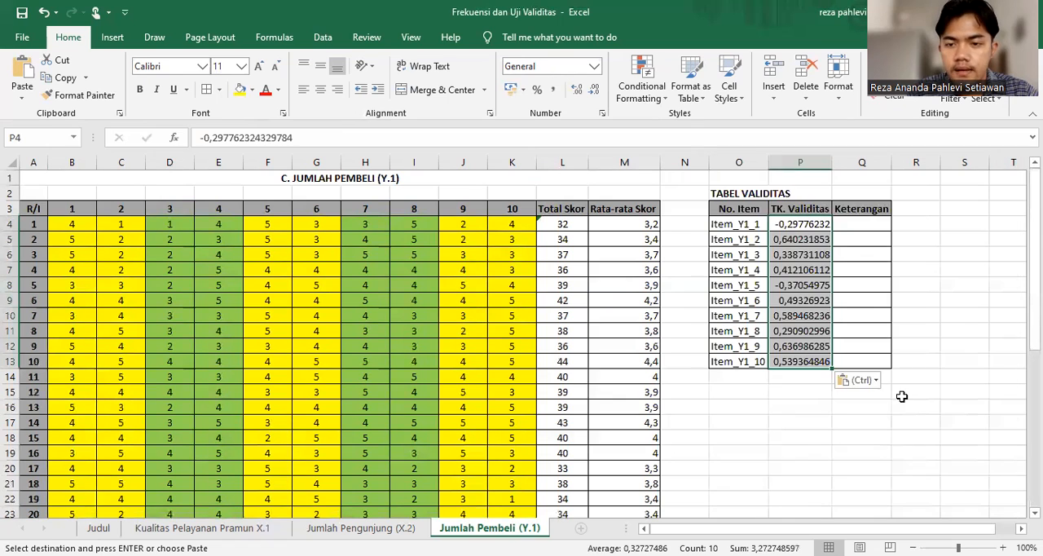
Reduce the pasted TK. Validitas values in P4:P13 to three decimal places
left_click(594, 89)
left_click(594, 90)
left_click(594, 90)
left_click(594, 89)
left_click(594, 90)
left_click(594, 90)
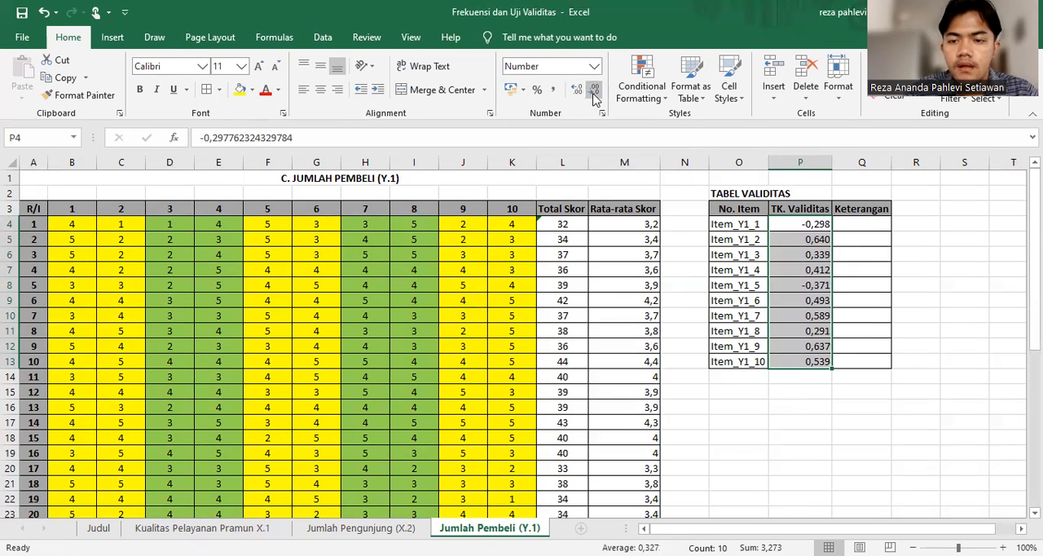
scroll(594, 95, "down", 5)
scroll(594, 95, "down", 2)
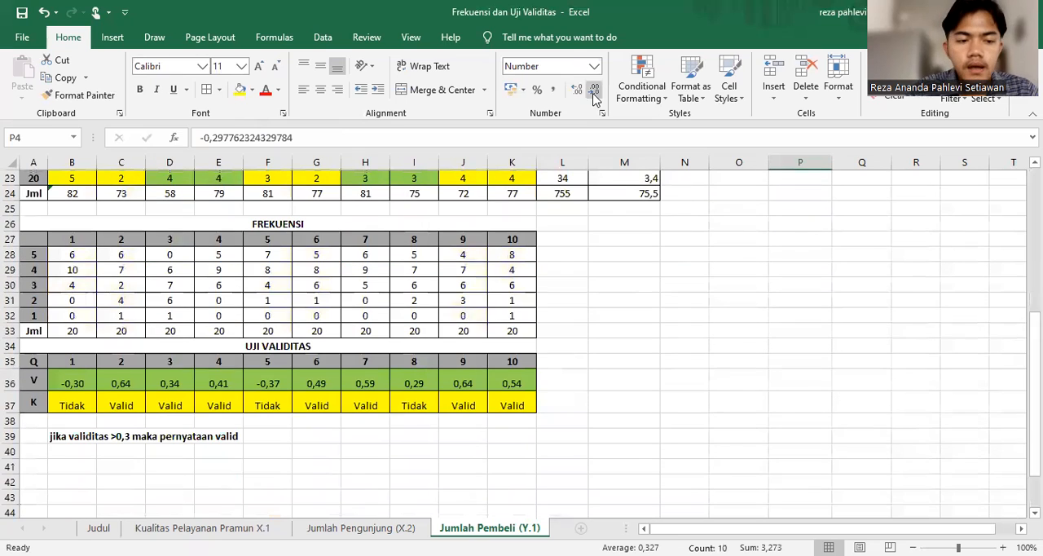
left_click(72, 405)
double_click(72, 405)
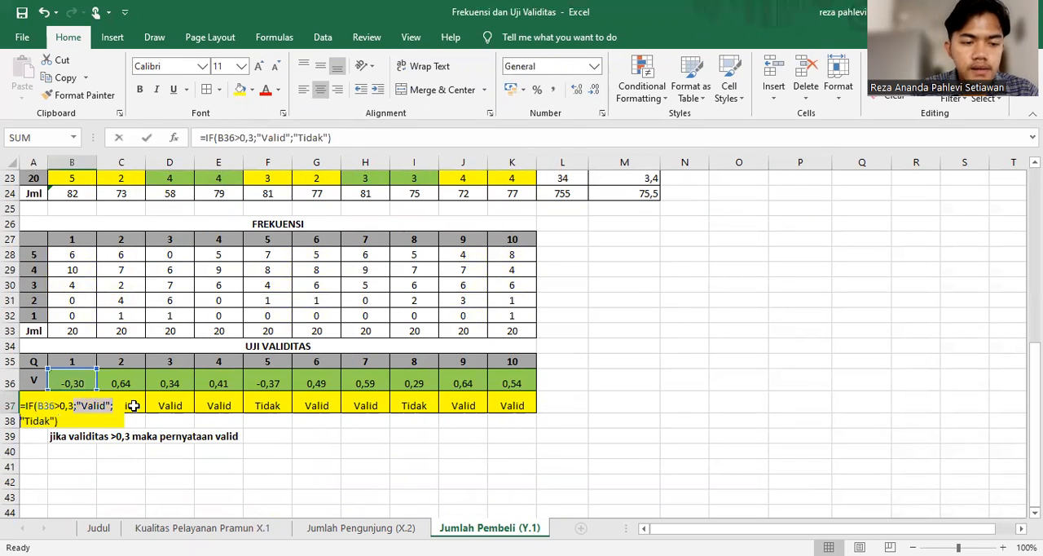
left_click(228, 469)
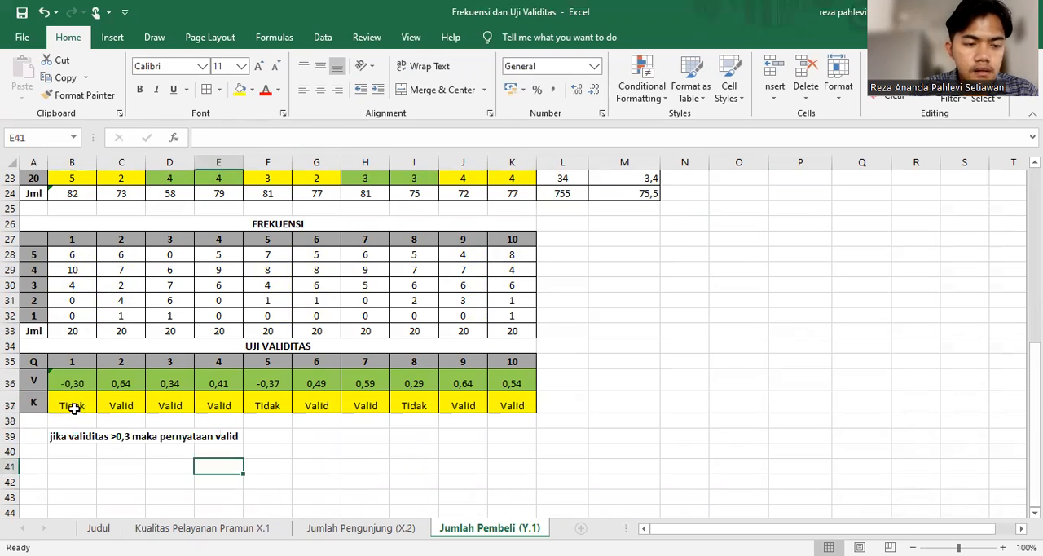
Copy the K row B37:K37 and paste it as transposed values into the Keterangan column, starting at Q4
left_click_drag(71, 405, 499, 405)
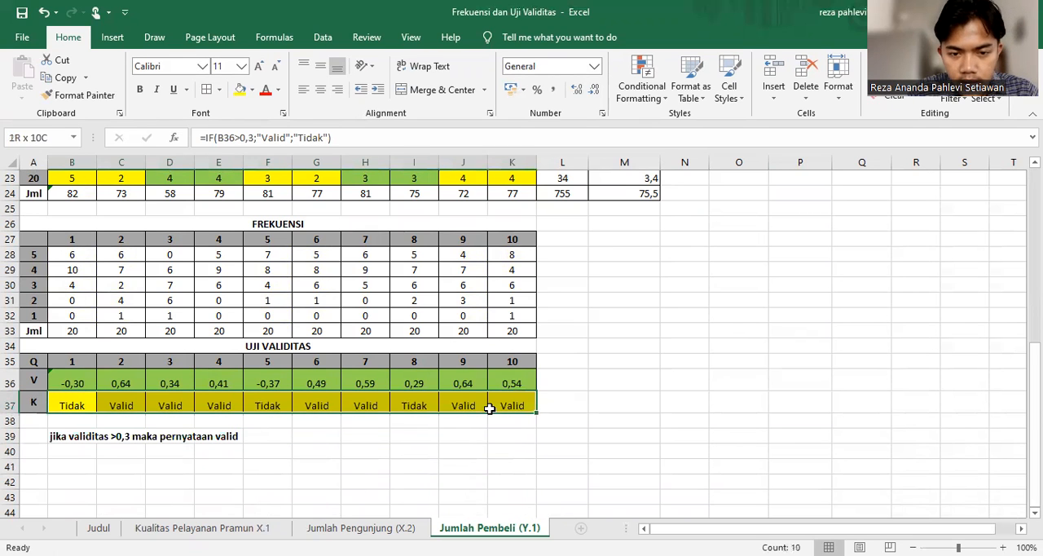
key("ctrl+c")
scroll(489, 408, "up", 7)
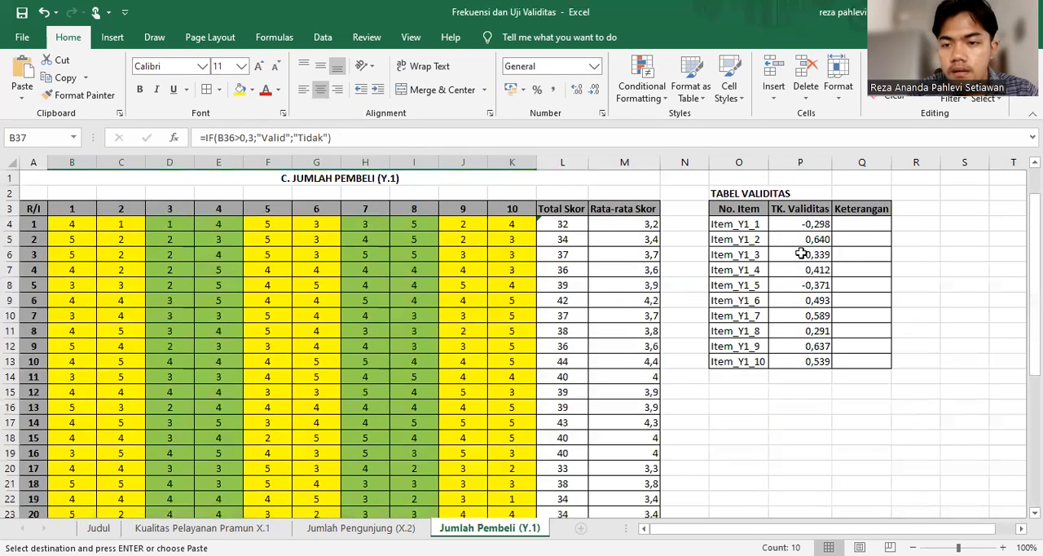
left_click(866, 223)
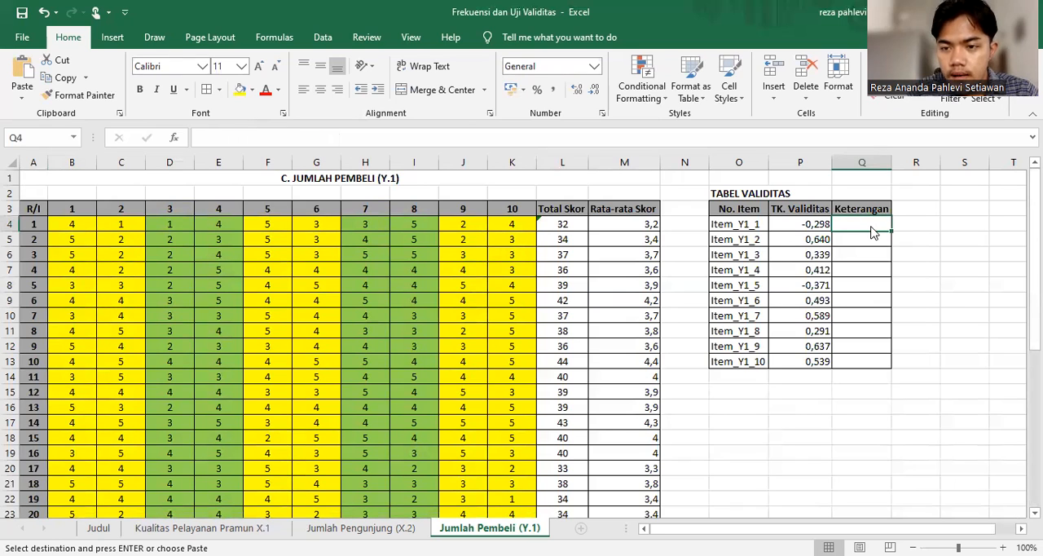
right_click(872, 232)
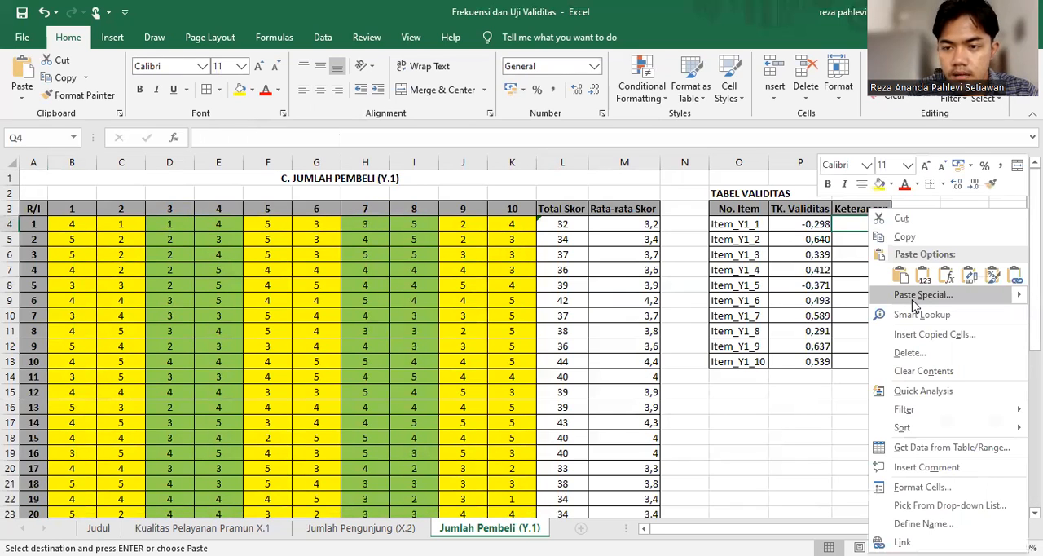
left_click(914, 295)
left_click(750, 242)
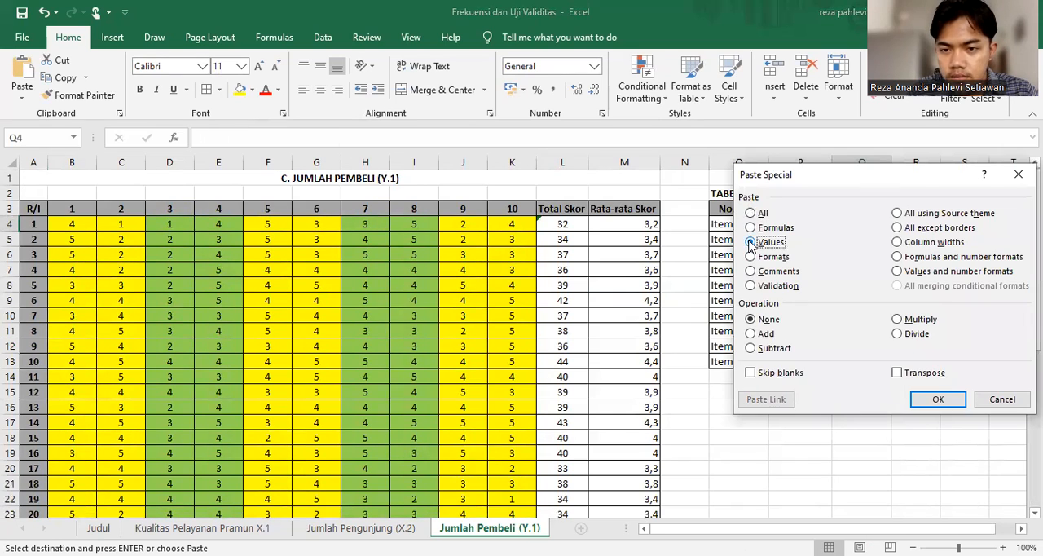
left_click(897, 372)
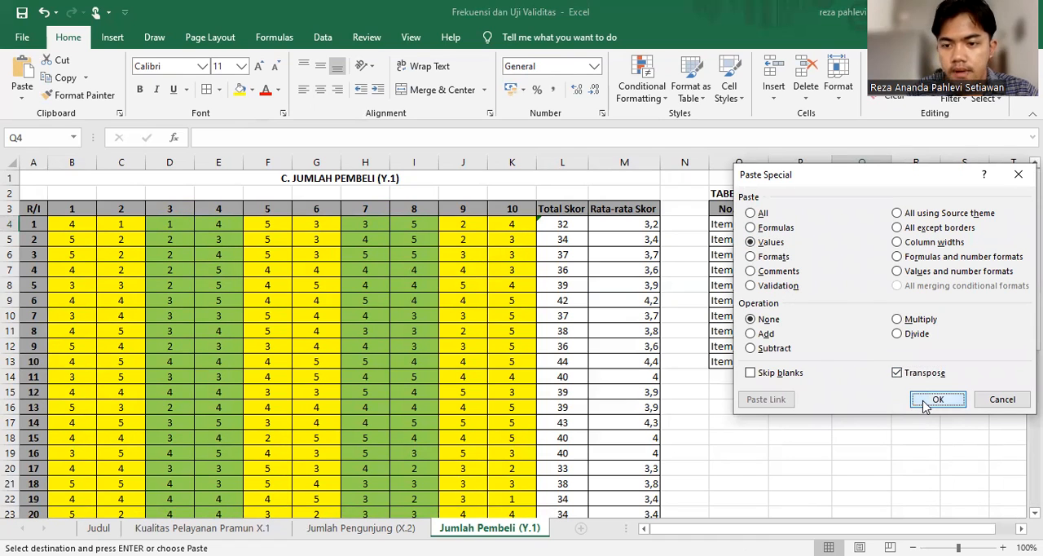
left_click(937, 399)
left_click(848, 440)
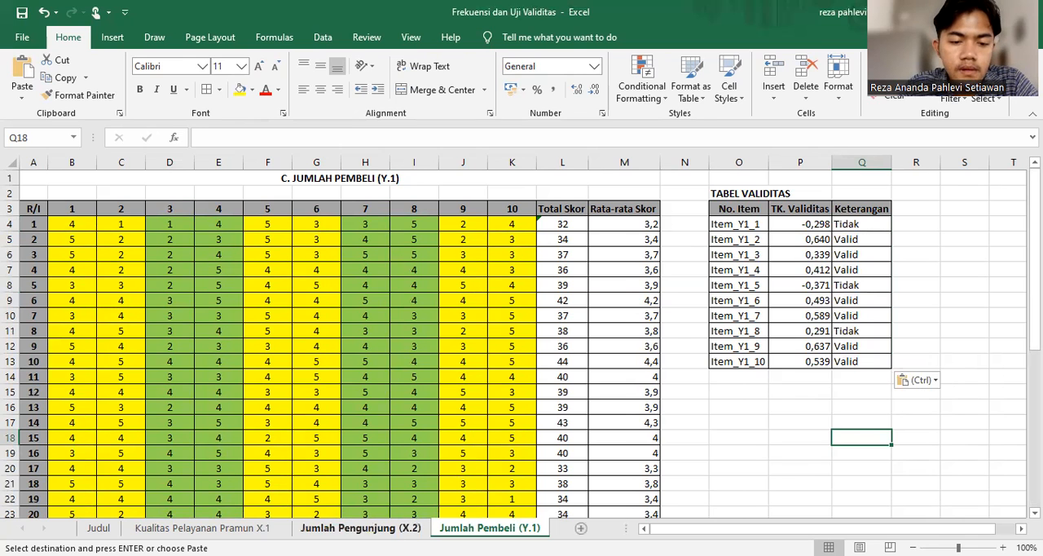
Review the completed TABEL VALIDITAS on the Jumlah Pengunjung (X.2) and Kualitas Pelayanan Pramun X.1 sheets
left_click(387, 528)
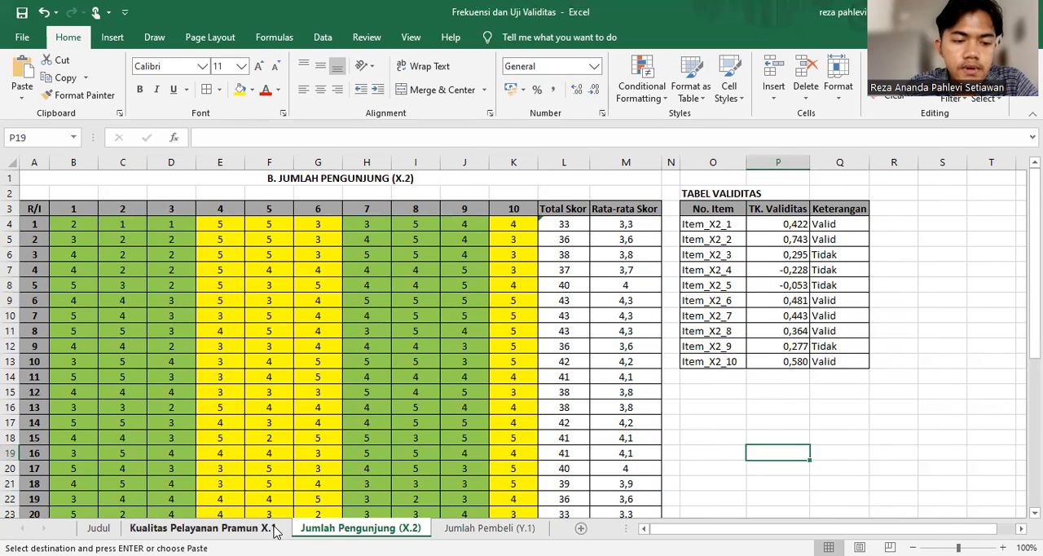
left_click(203, 528)
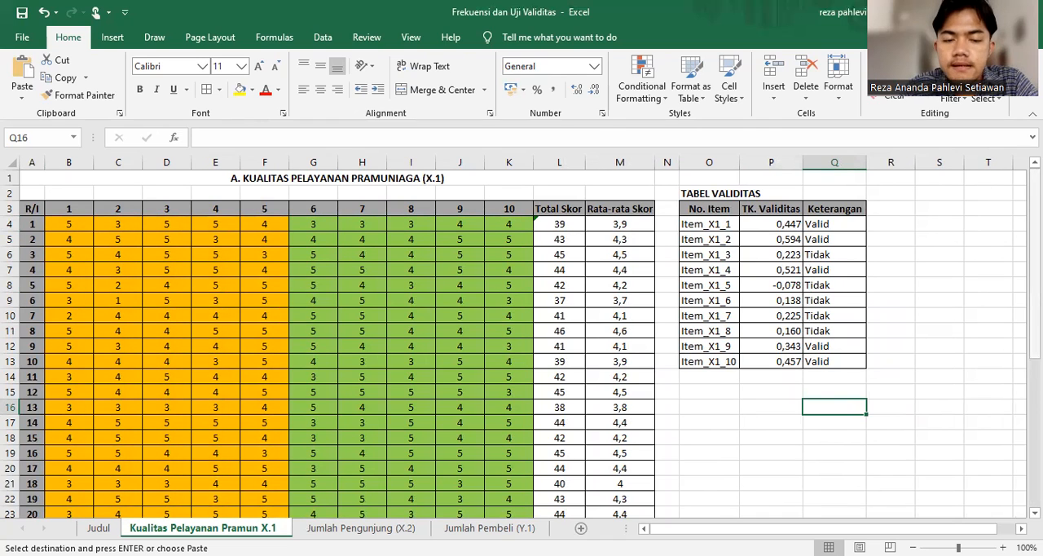
left_click_drag(1035, 268, 1035, 209)
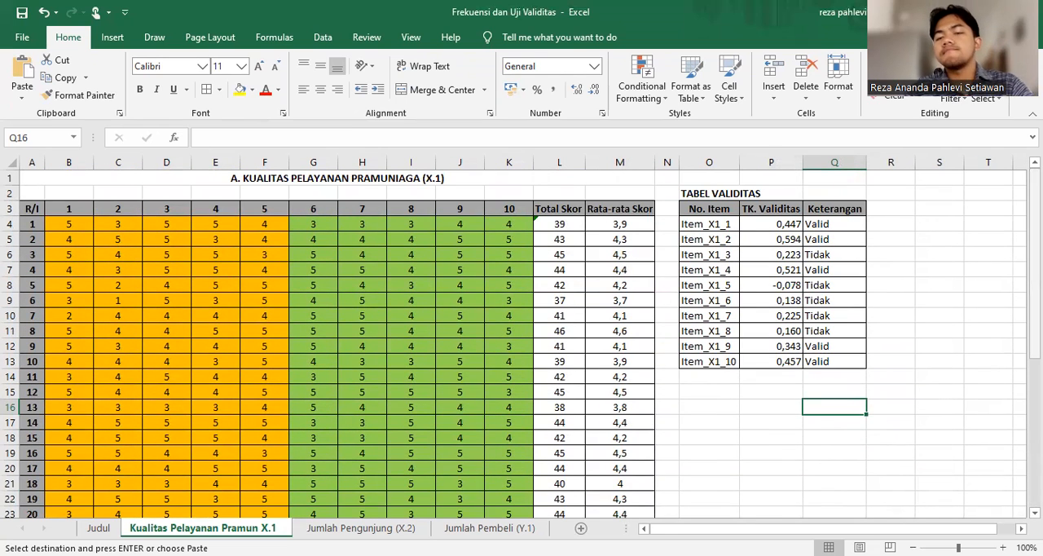